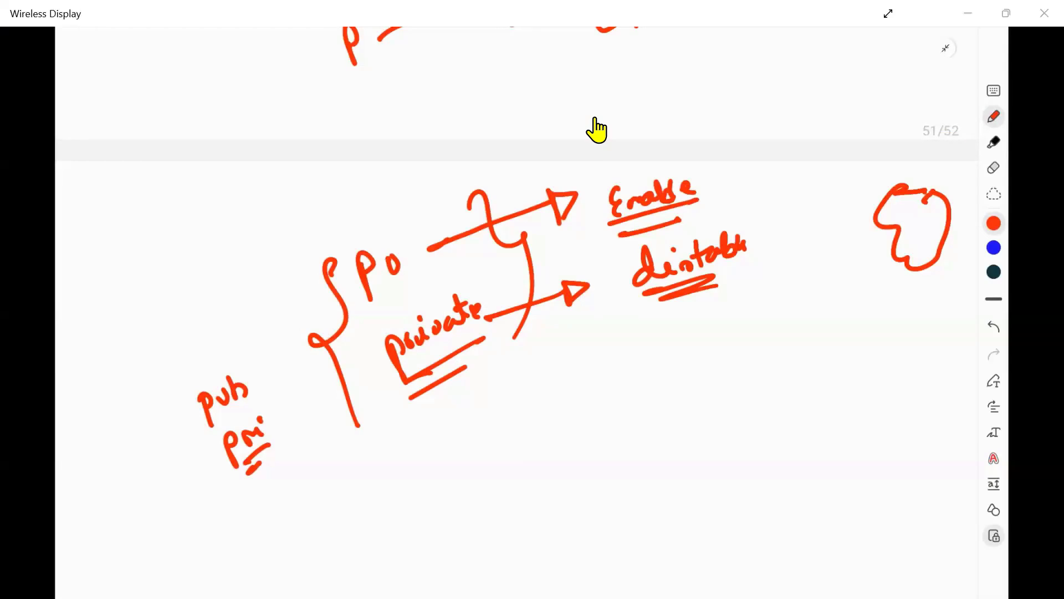
Review the handwritten notes on public and private subnets and NAT, returning to the NEW-VPC architecture diagram
{"action": "scroll", "coordinate": [598, 130], "scroll_direction": "down", "scroll_amount": 10}
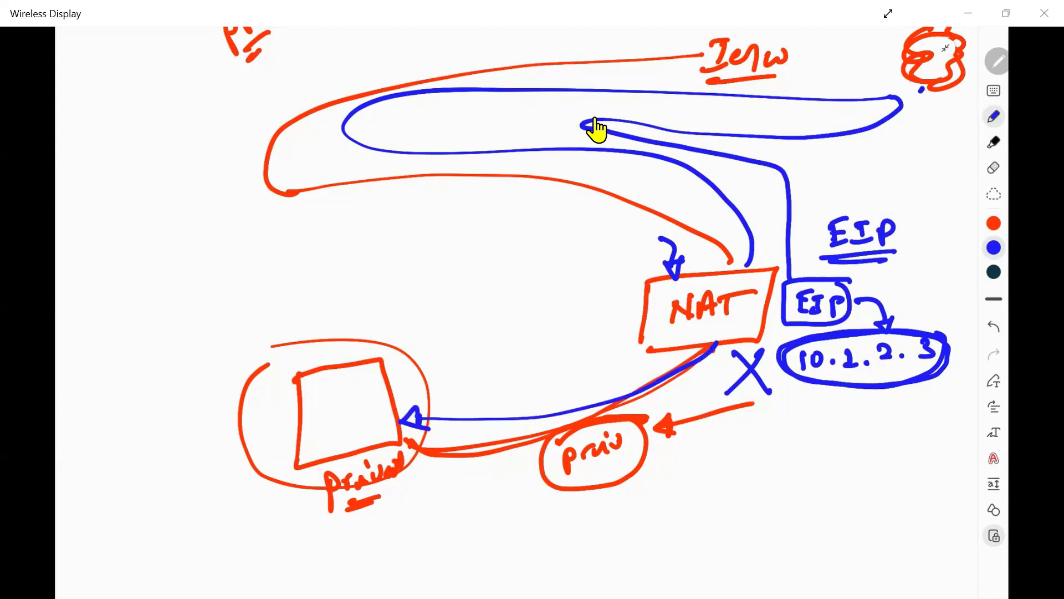
{"action": "scroll", "coordinate": [597, 129], "scroll_direction": "up", "scroll_amount": 10}
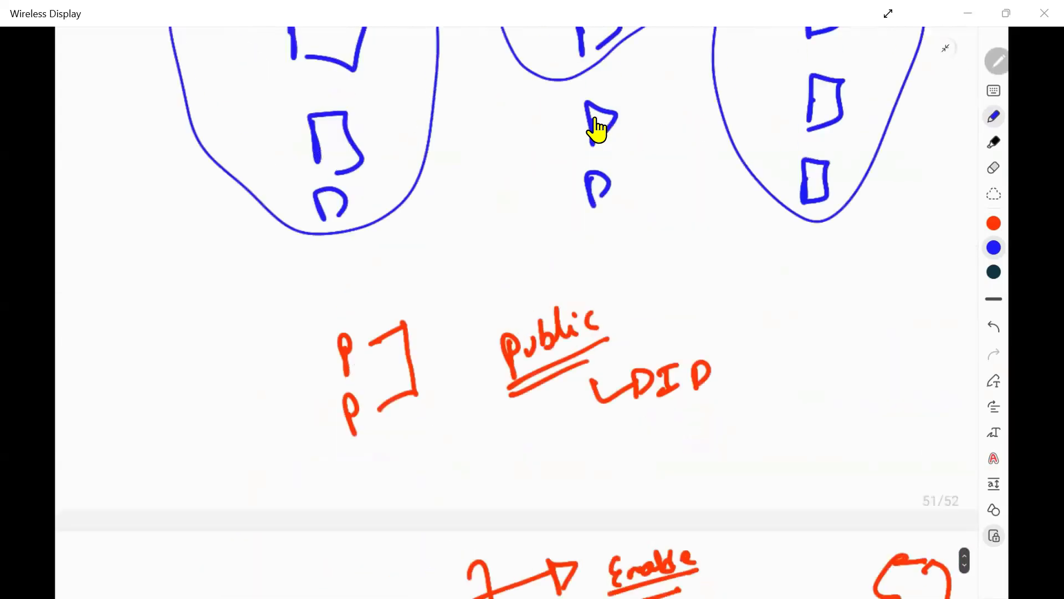
{"action": "scroll", "coordinate": [597, 129], "scroll_direction": "up", "scroll_amount": 5}
{"action": "scroll", "coordinate": [598, 129], "scroll_direction": "up", "scroll_amount": 6}
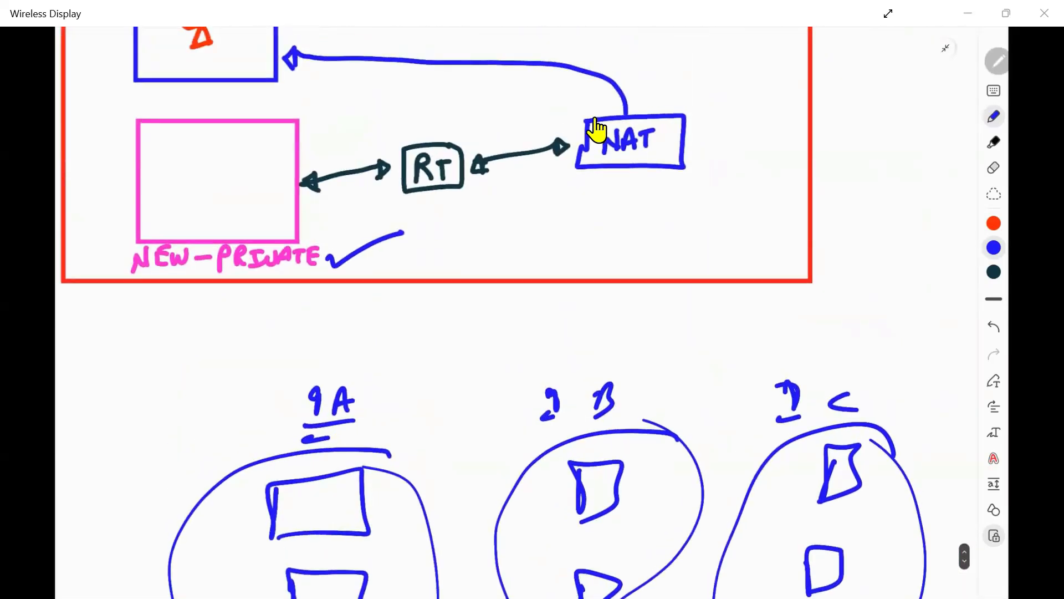
{"action": "scroll", "coordinate": [597, 129], "scroll_direction": "up", "scroll_amount": 5}
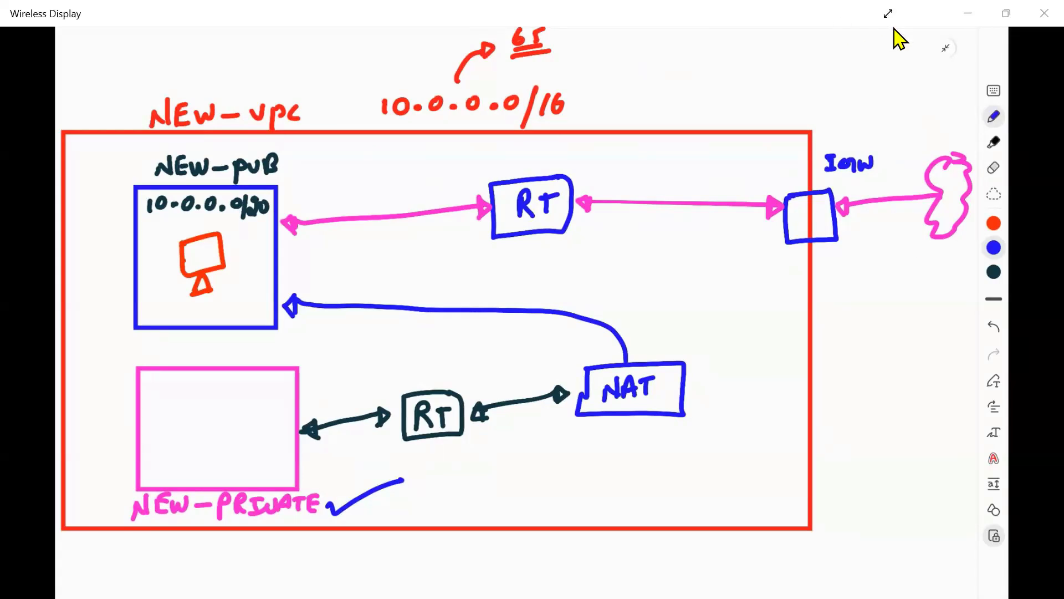
Switch to the AWS console in the browser, search the services for vpc, and open the VPC dashboard
{"action": "left_click", "coordinate": [967, 15]}
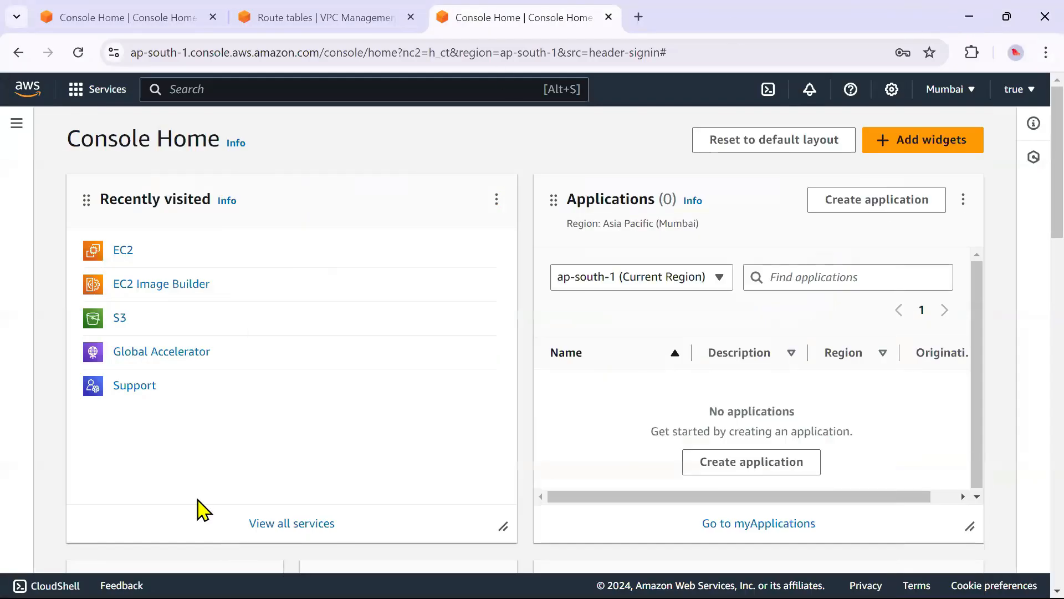
{"action": "right_click", "coordinate": [203, 99]}
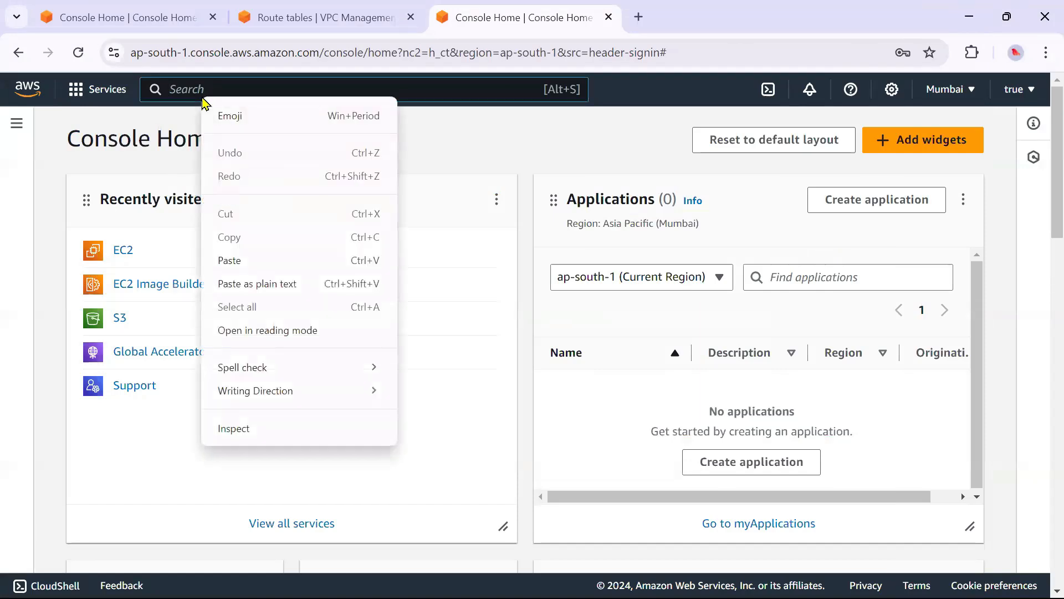
{"action": "type", "text": "delete"}
{"action": "type", "text": "v"}
{"action": "key", "text": "BackSpace"}
{"action": "key", "text": "BackSpace"}
{"action": "key", "text": "BackSpace"}
{"action": "key", "text": "BackSpace"}
{"action": "key", "text": "BackSpace"}
{"action": "key", "text": "BackSpace"}
{"action": "key", "text": "BackSpace"}
{"action": "key", "text": "BackSpace"}
{"action": "type", "text": "vpc"}
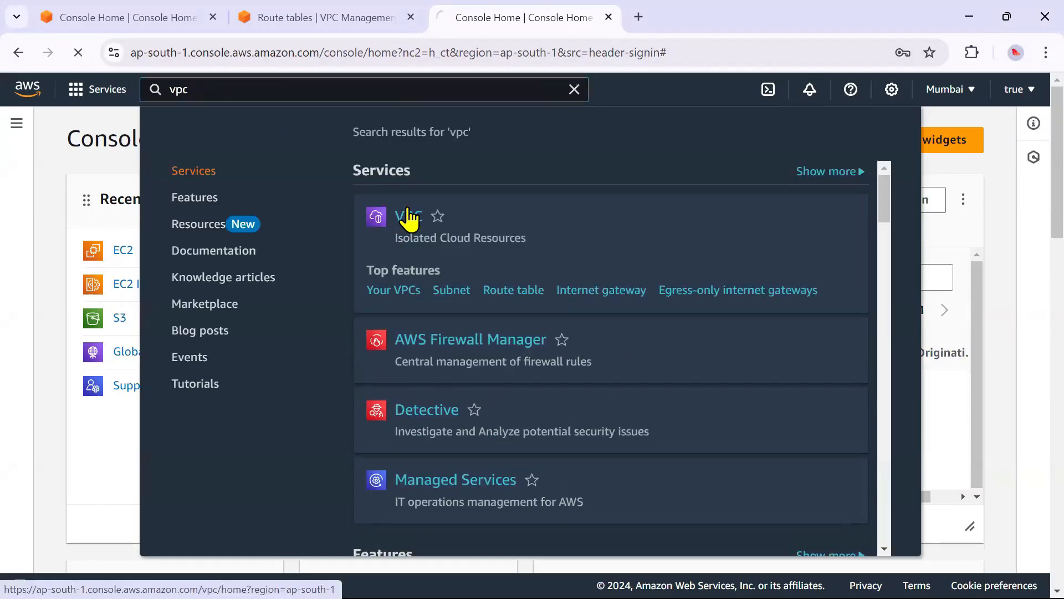
{"action": "left_click", "coordinate": [408, 217]}
{"action": "right_click", "coordinate": [405, 215]}
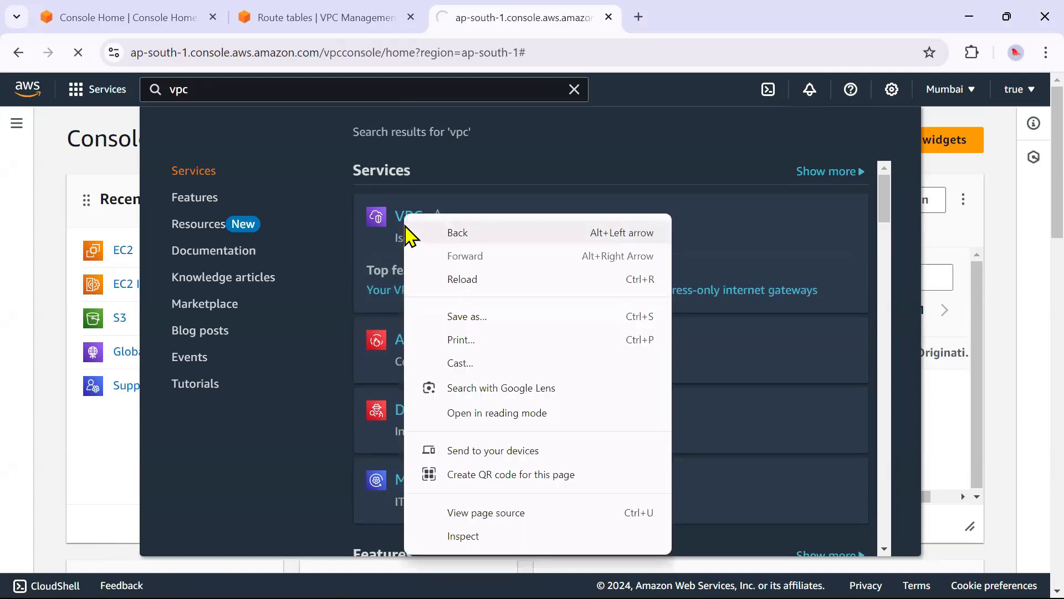
{"action": "left_click", "coordinate": [55, 287]}
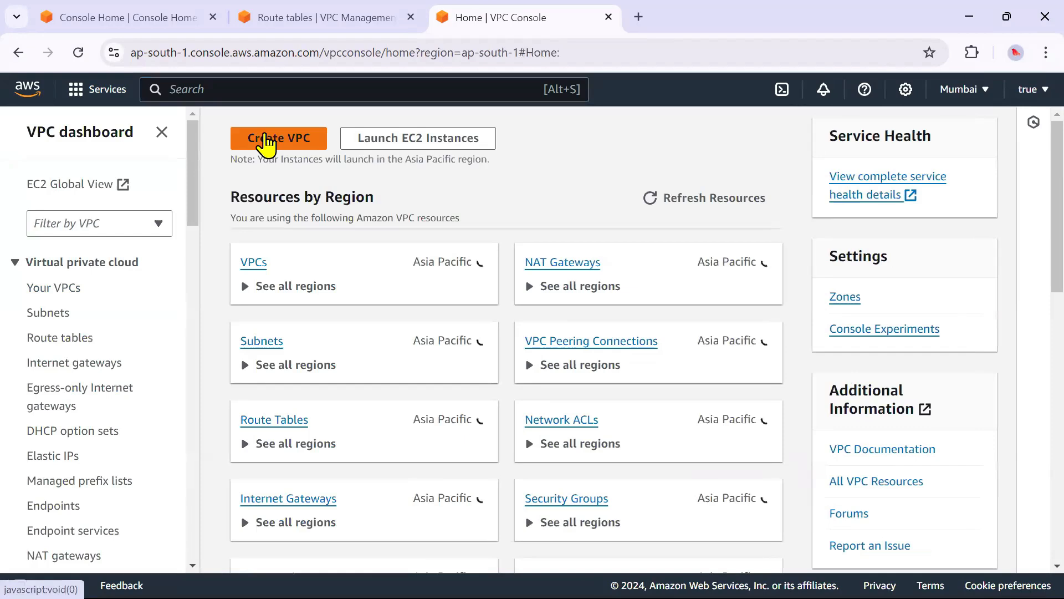
Create a VPC only, with the name tag new_vpc and the manual IPv4 CIDR 10.0.0.0/16
{"action": "left_click", "coordinate": [266, 138]}
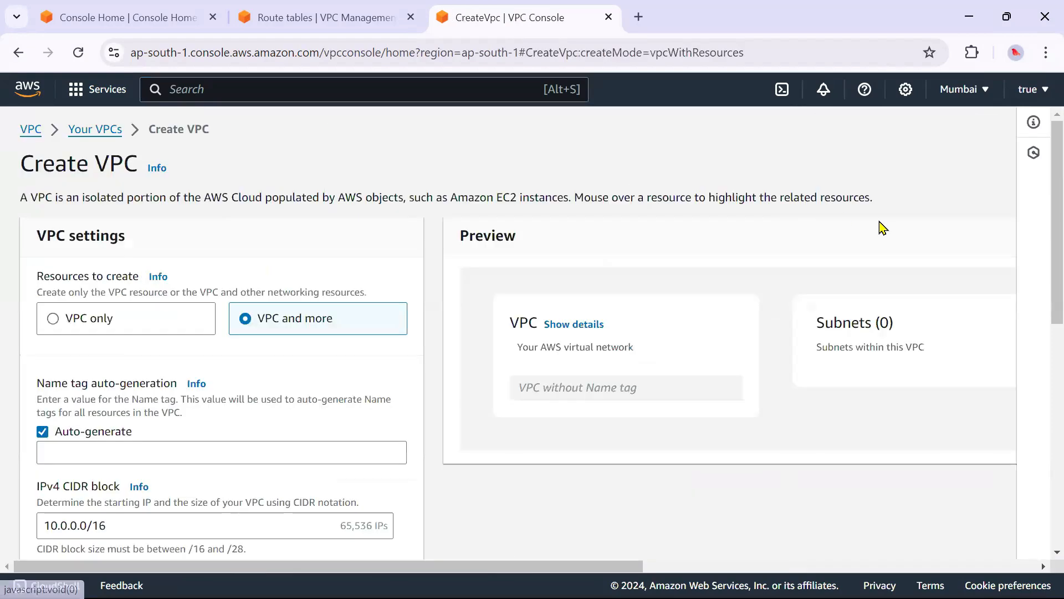
{"action": "left_click", "coordinate": [133, 332]}
{"action": "left_click", "coordinate": [89, 398]}
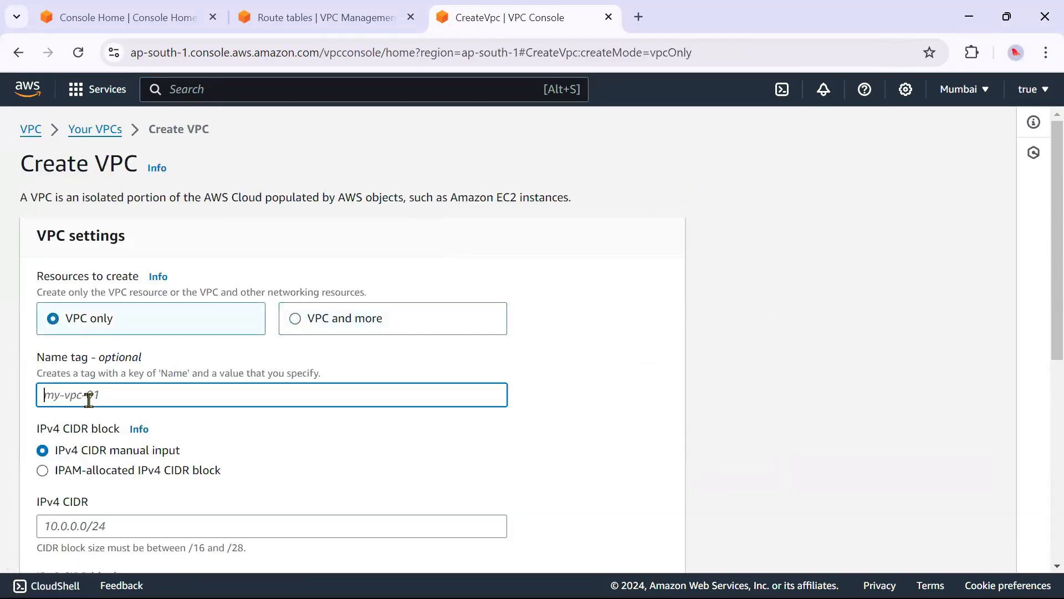
{"action": "type", "text": "n"}
{"action": "scroll", "coordinate": [88, 398], "scroll_direction": "down", "scroll_amount": 5}
{"action": "left_click", "coordinate": [95, 281]}
{"action": "type", "text": "10.0.0.0/16"}
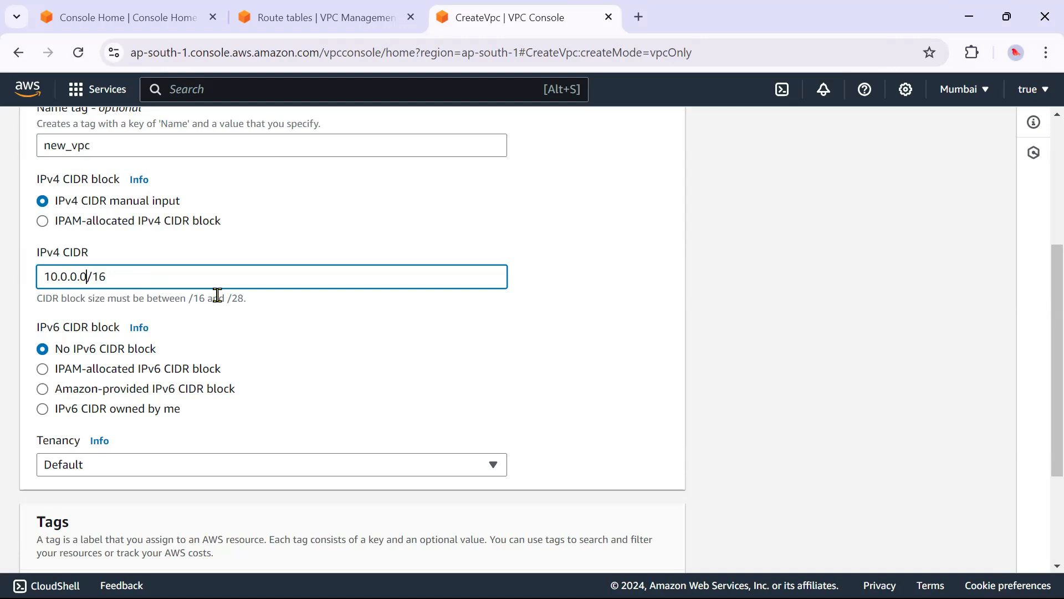
{"action": "scroll", "coordinate": [217, 294], "scroll_direction": "down", "scroll_amount": 3}
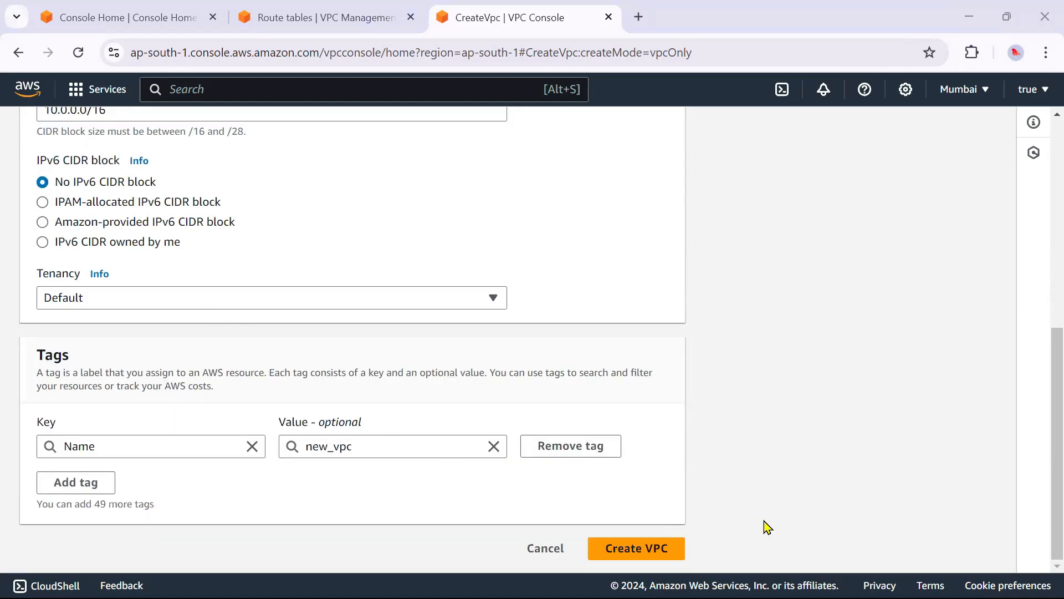
{"action": "left_click", "coordinate": [636, 548]}
Start a new subnet in the new_vpc VPC and name it new_public
{"action": "left_click", "coordinate": [48, 312]}
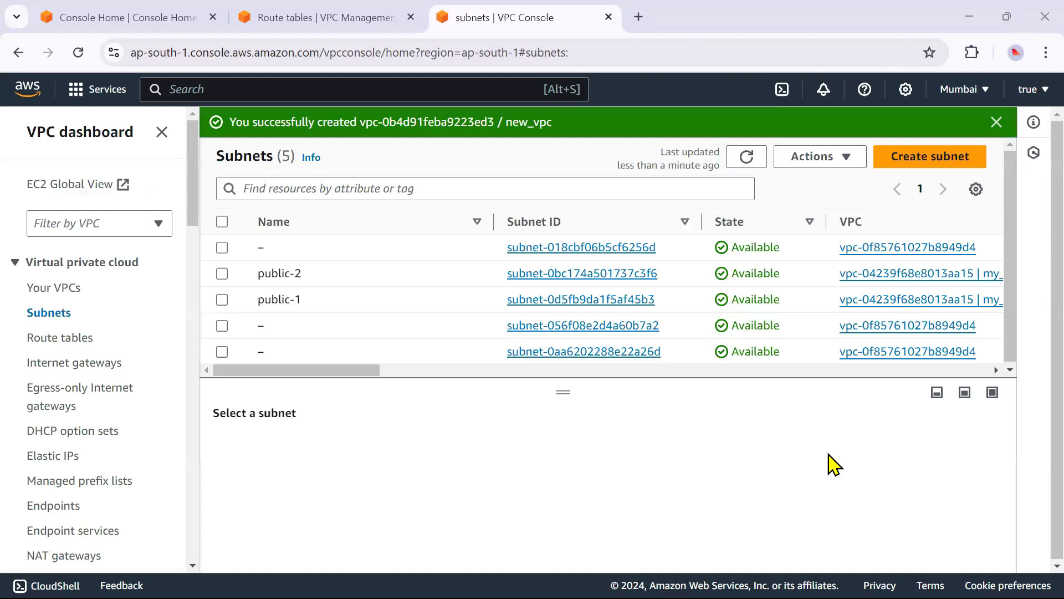
{"action": "left_click", "coordinate": [949, 159]}
{"action": "left_click", "coordinate": [139, 285]}
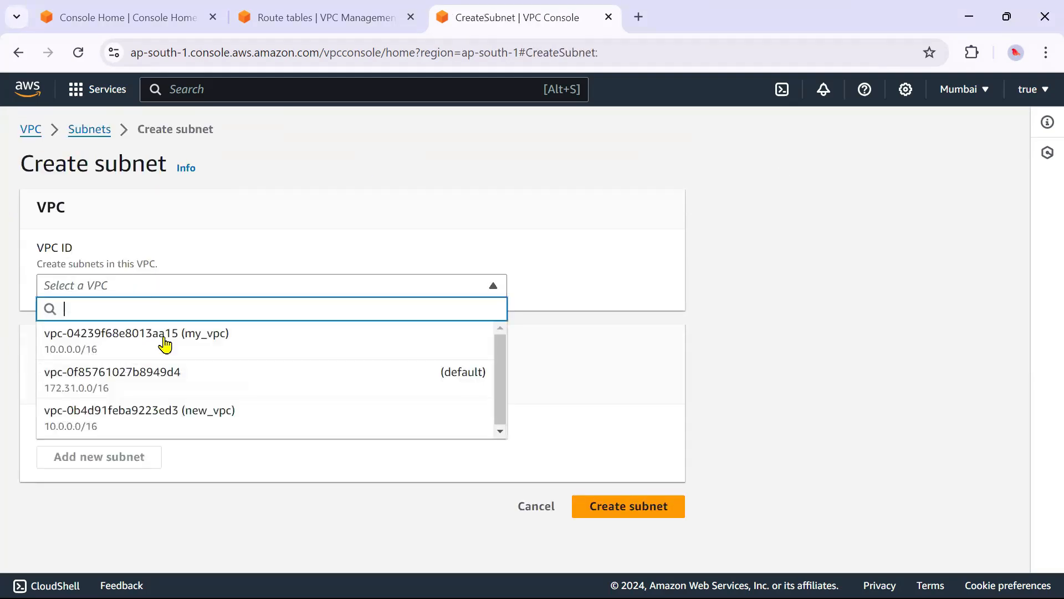
{"action": "left_click", "coordinate": [208, 432]}
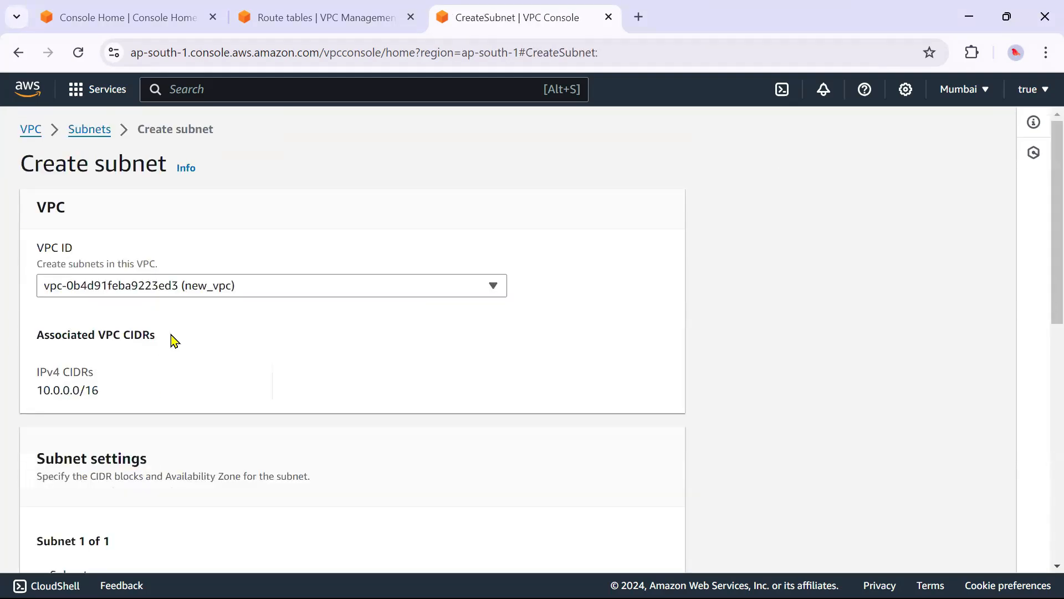
{"action": "scroll", "coordinate": [175, 341], "scroll_direction": "down", "scroll_amount": 6}
{"action": "left_click", "coordinate": [158, 273]}
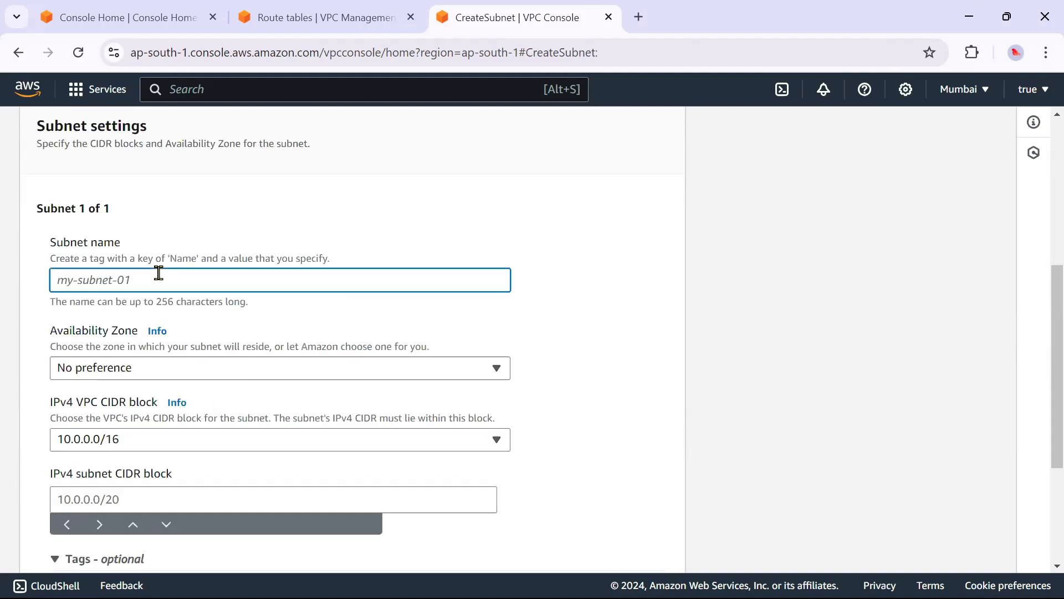
{"action": "type", "text": "new_public"}
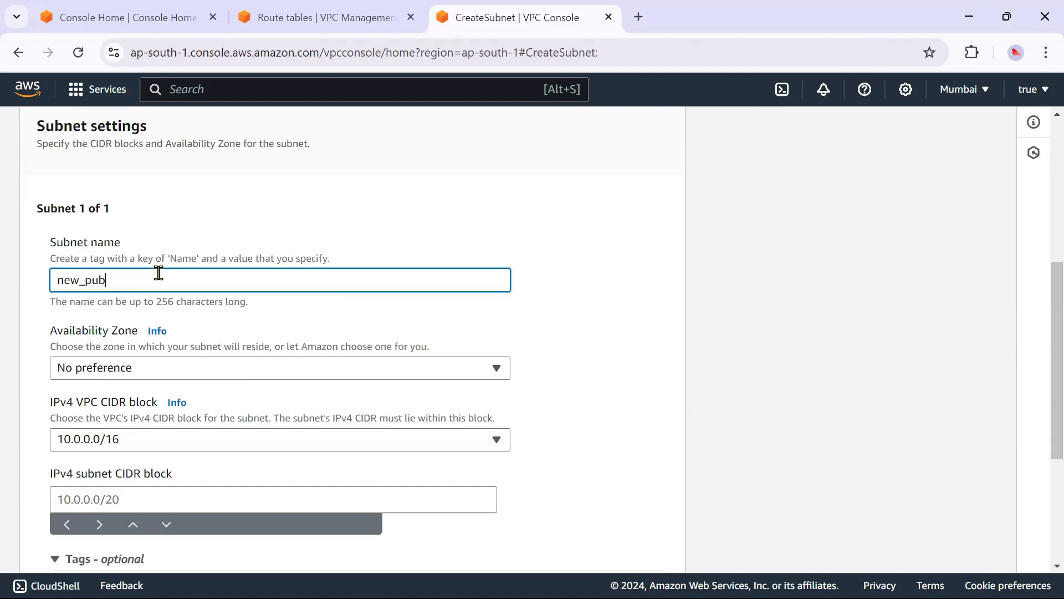
Create the new_public subnet in availability zone ap-south-1a with the IPv4 subnet CIDR block 10.0.0.0/20
{"action": "left_click", "coordinate": [107, 369]}
{"action": "left_click", "coordinate": [211, 265]}
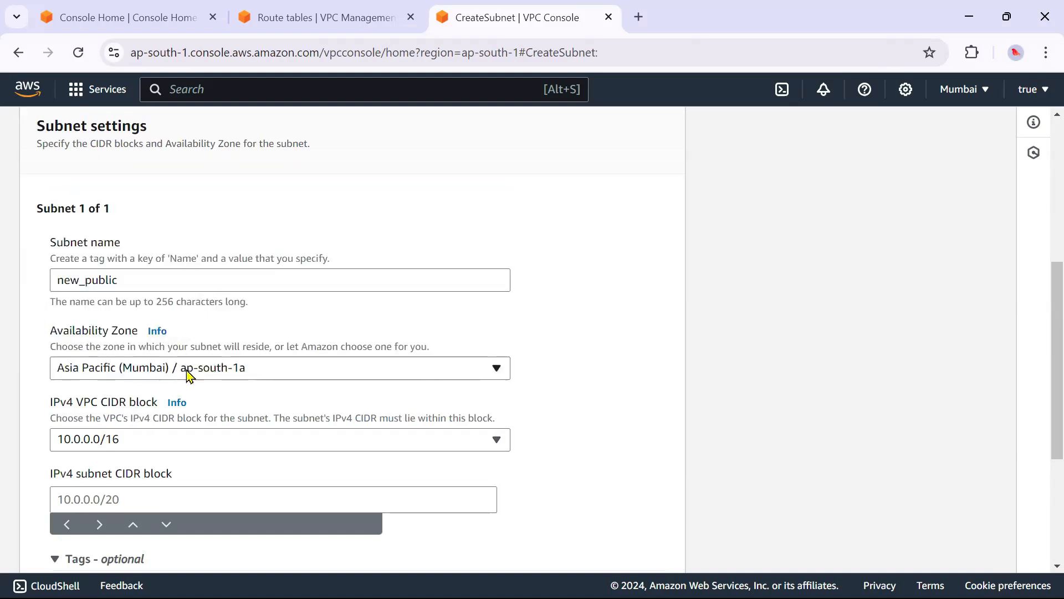
{"action": "left_click", "coordinate": [117, 498]}
{"action": "type", "text": "10.0.0.0"}
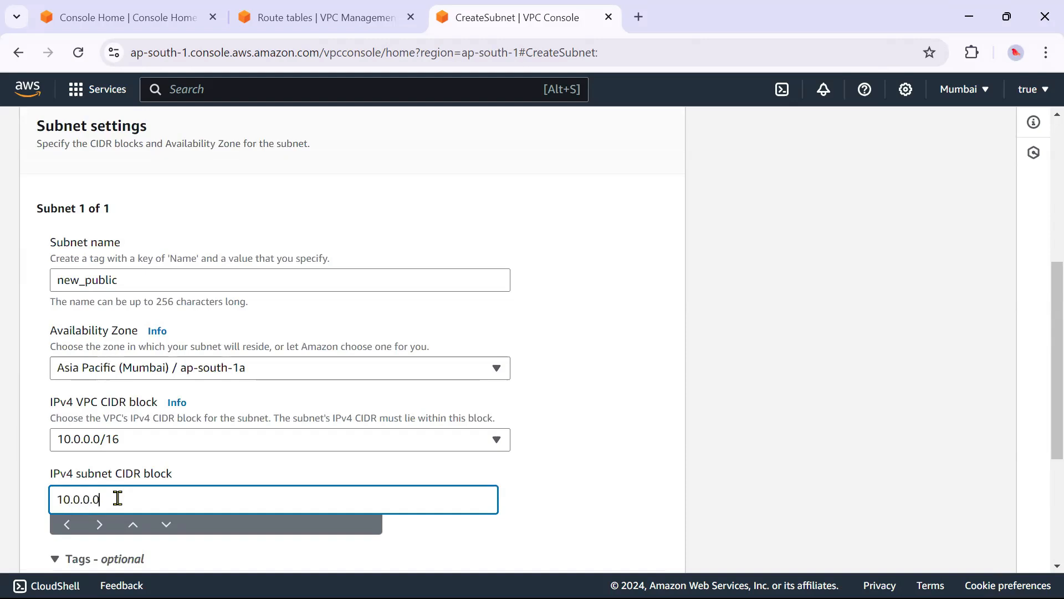
{"action": "type", "text": "/20"}
{"action": "scroll", "coordinate": [370, 407], "scroll_direction": "down", "scroll_amount": 4}
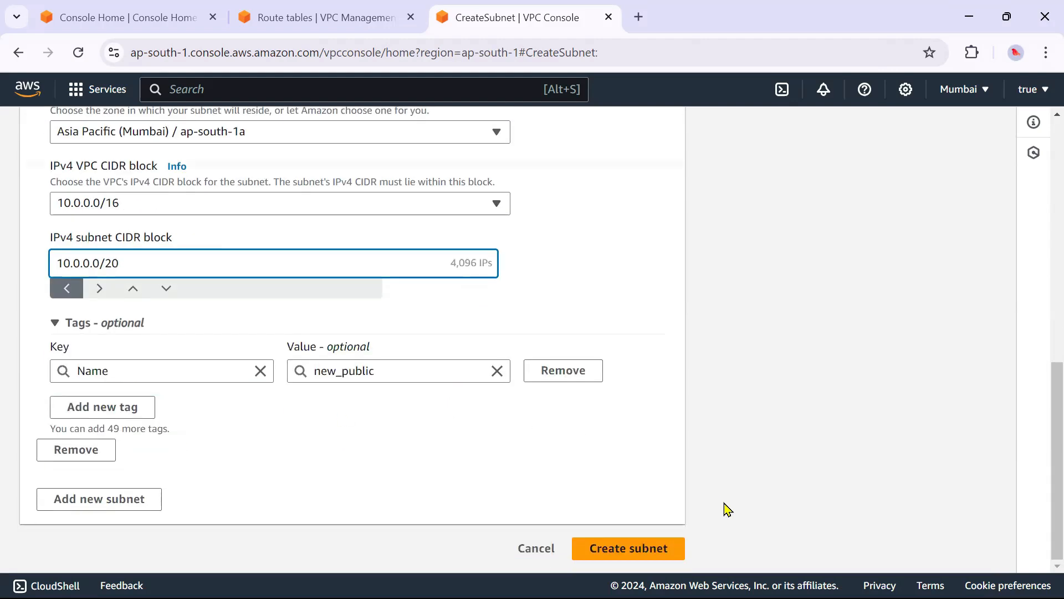
{"action": "left_click", "coordinate": [629, 549]}
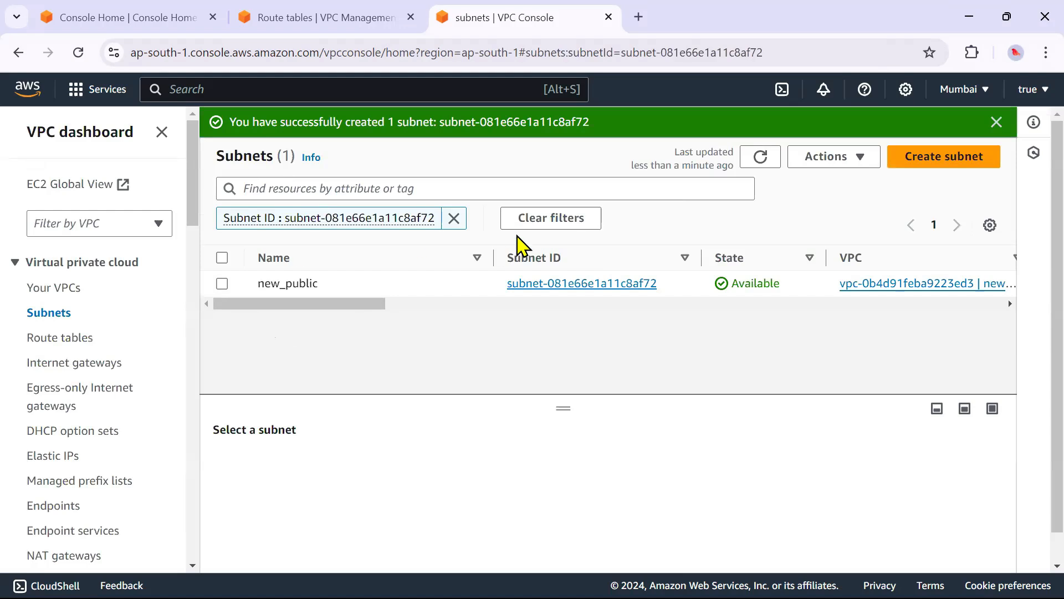
Clear the subnet list filter and start another subnet in the new_vpc VPC
{"action": "left_click", "coordinate": [454, 218]}
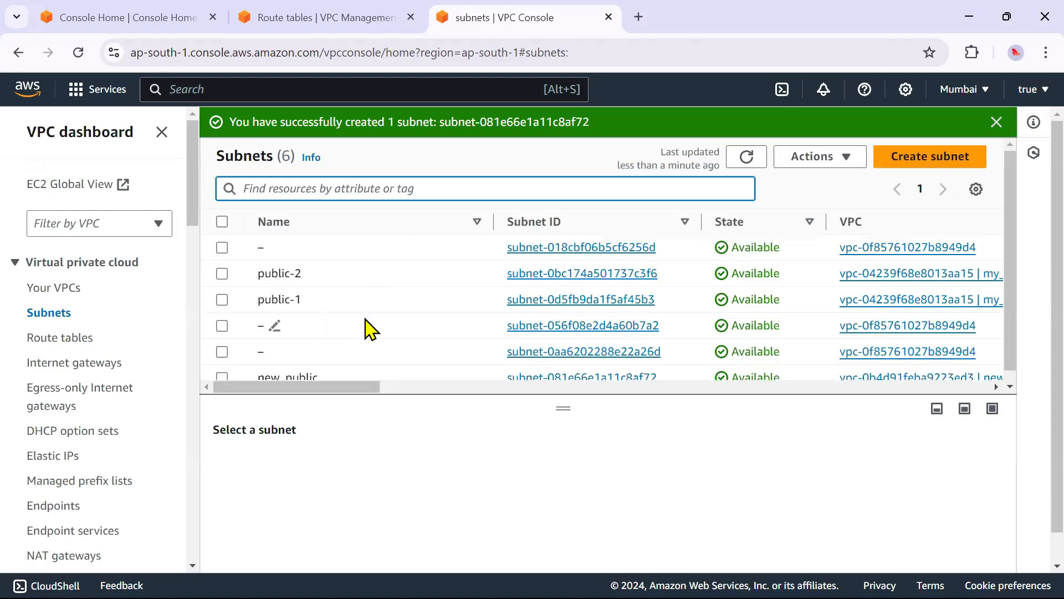
{"action": "scroll", "coordinate": [368, 325], "scroll_direction": "down", "scroll_amount": 1}
{"action": "left_click", "coordinate": [903, 161]}
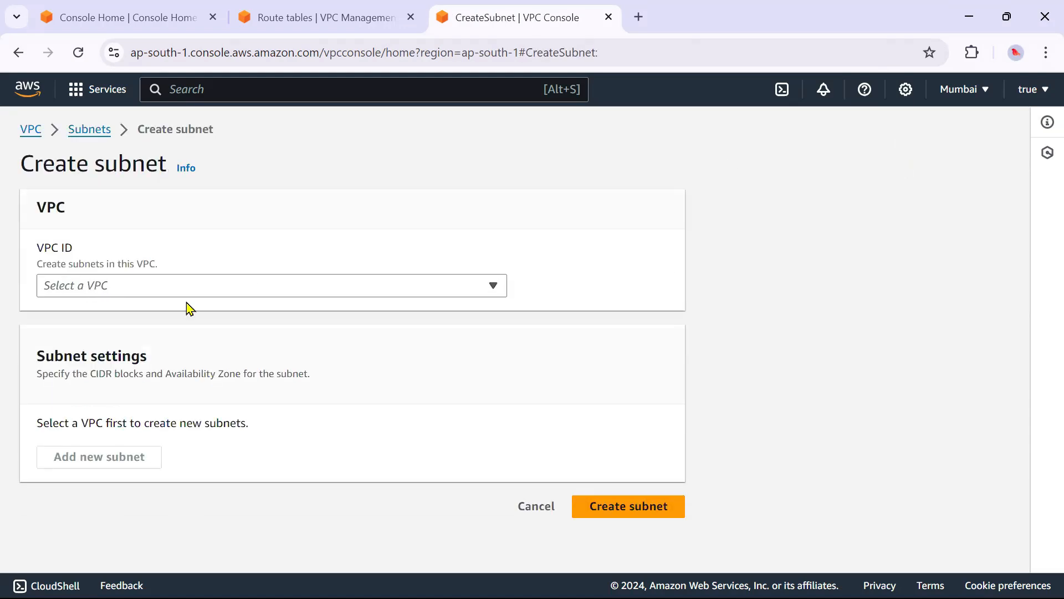
{"action": "left_click", "coordinate": [247, 288]}
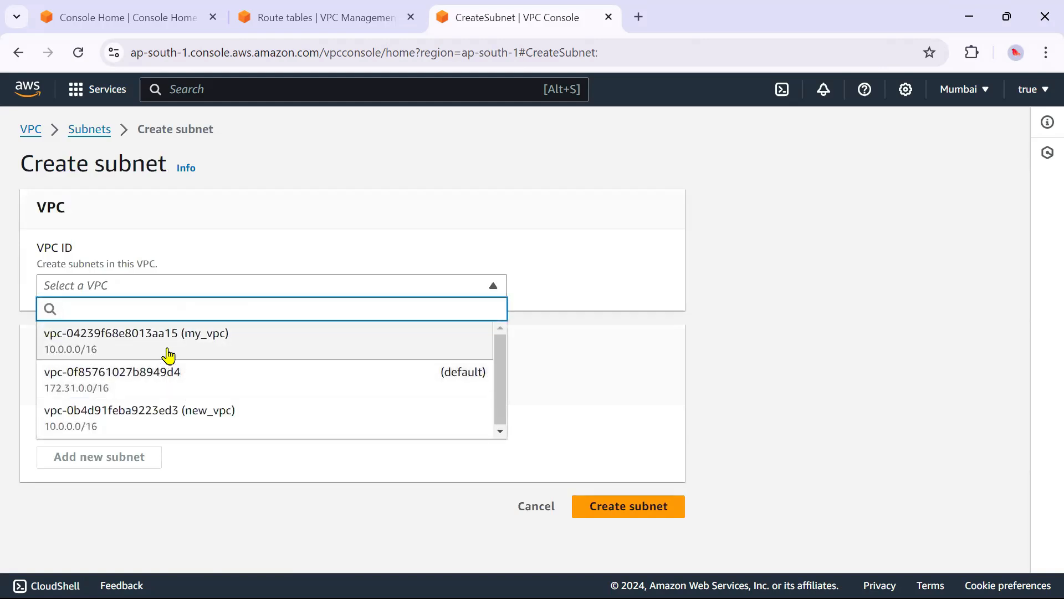
{"action": "left_click", "coordinate": [166, 357]}
{"action": "scroll", "coordinate": [261, 334], "scroll_direction": "down", "scroll_amount": 4}
{"action": "scroll", "coordinate": [277, 337], "scroll_direction": "up", "scroll_amount": 3}
{"action": "left_click", "coordinate": [237, 201]}
{"action": "left_click", "coordinate": [388, 337]}
Name the second subnet new_private and set its availability zone to ap-south-1a
{"action": "scroll", "coordinate": [389, 337], "scroll_direction": "down", "scroll_amount": 5}
{"action": "left_click", "coordinate": [211, 293]}
{"action": "left_click", "coordinate": [169, 198]}
{"action": "type", "text": "new_private"}
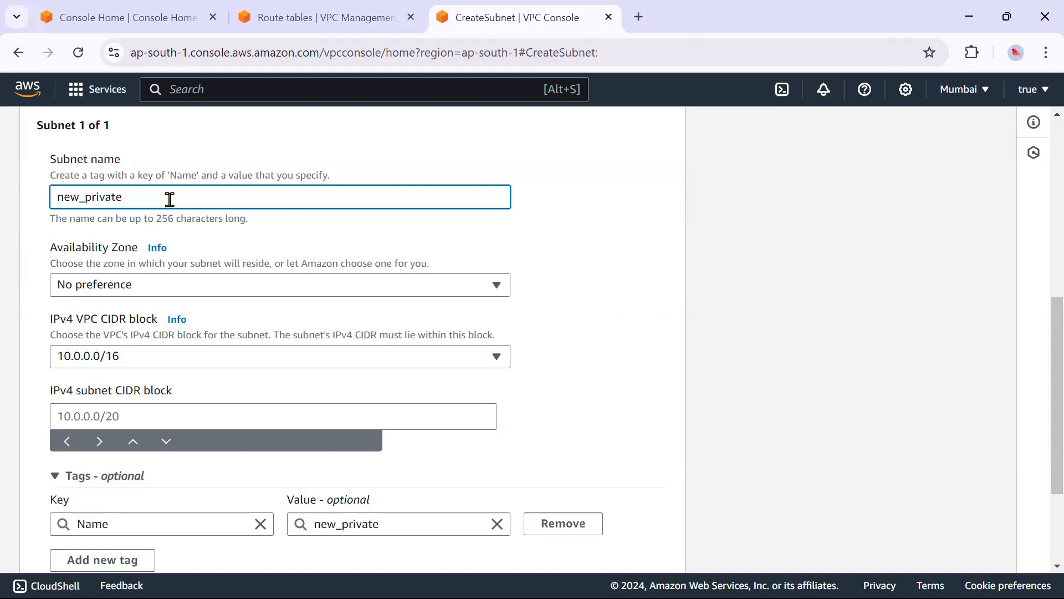
{"action": "left_click", "coordinate": [133, 283]}
{"action": "left_click", "coordinate": [216, 369]}
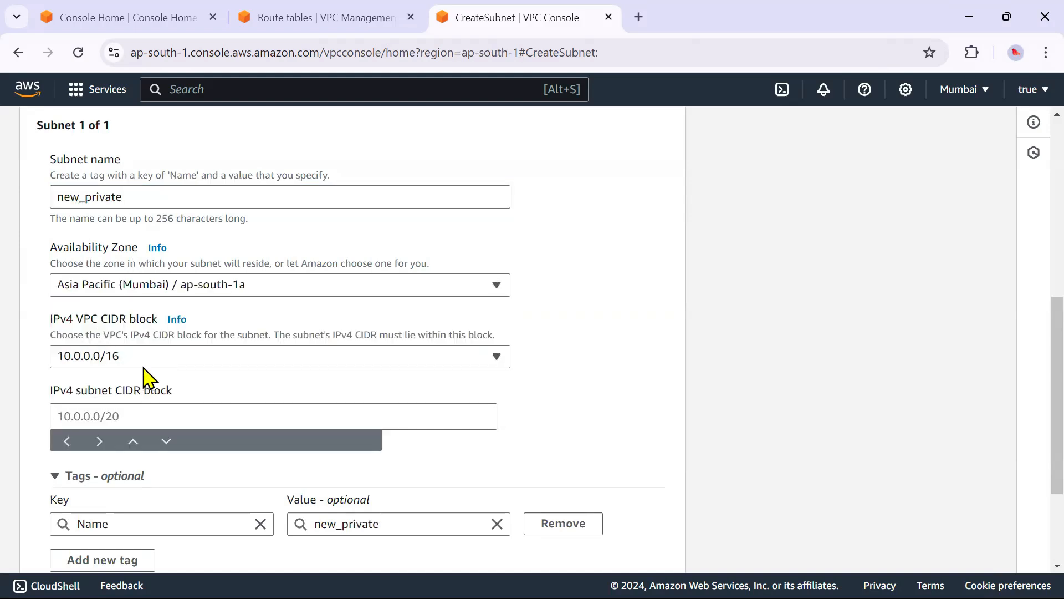
Create the new_private subnet with the IPv4 CIDR block 10.0.25.0/20 and clear the subnet list filter
{"action": "left_click", "coordinate": [95, 410]}
{"action": "type", "text": "10.0.25.0/"}
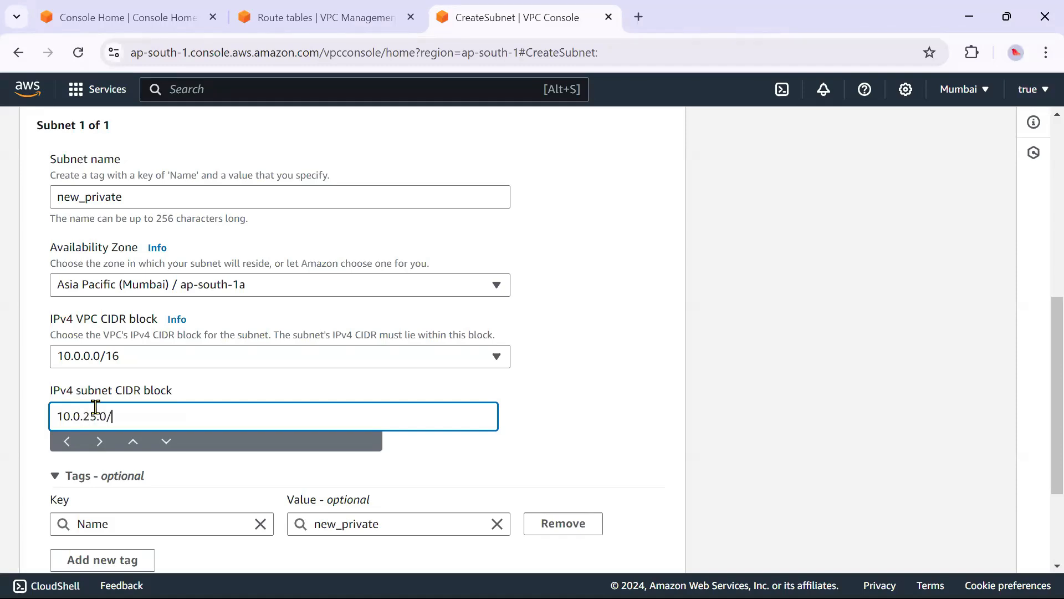
{"action": "type", "text": "20"}
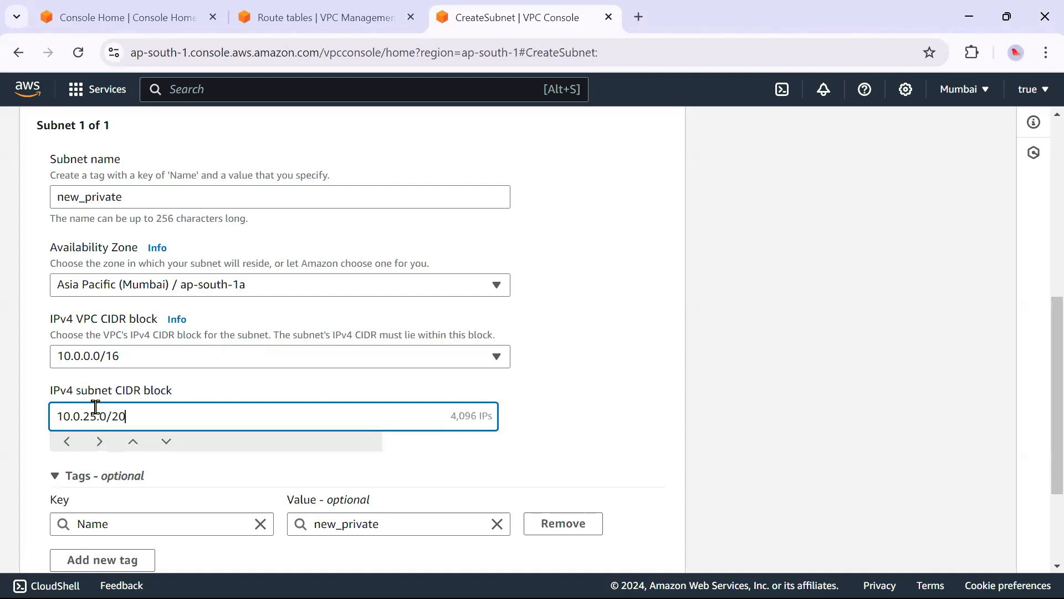
{"action": "left_click", "coordinate": [608, 368]}
{"action": "scroll", "coordinate": [609, 369], "scroll_direction": "down", "scroll_amount": 3}
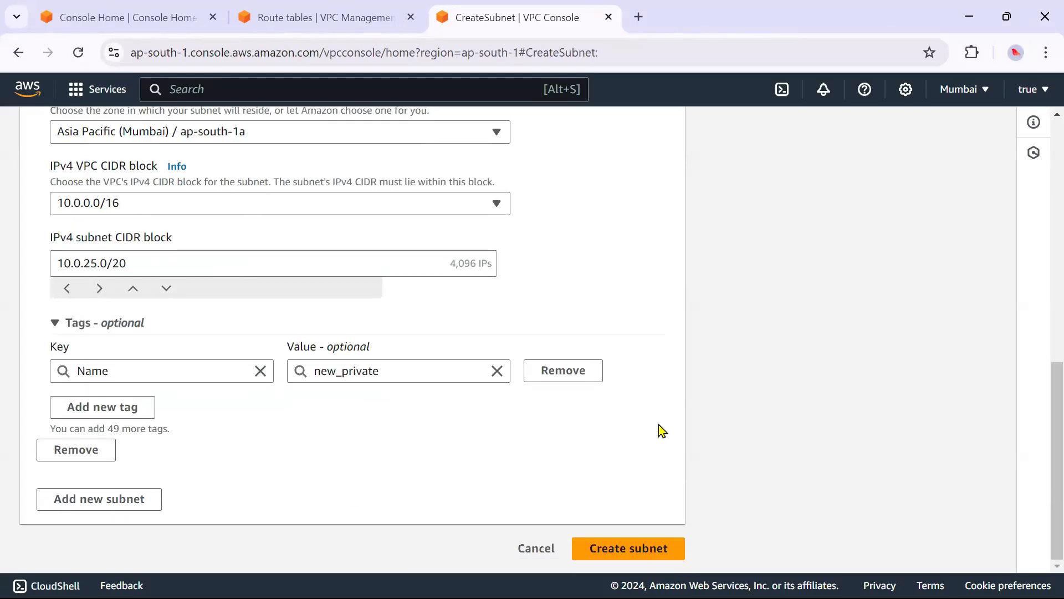
{"action": "left_click", "coordinate": [620, 556]}
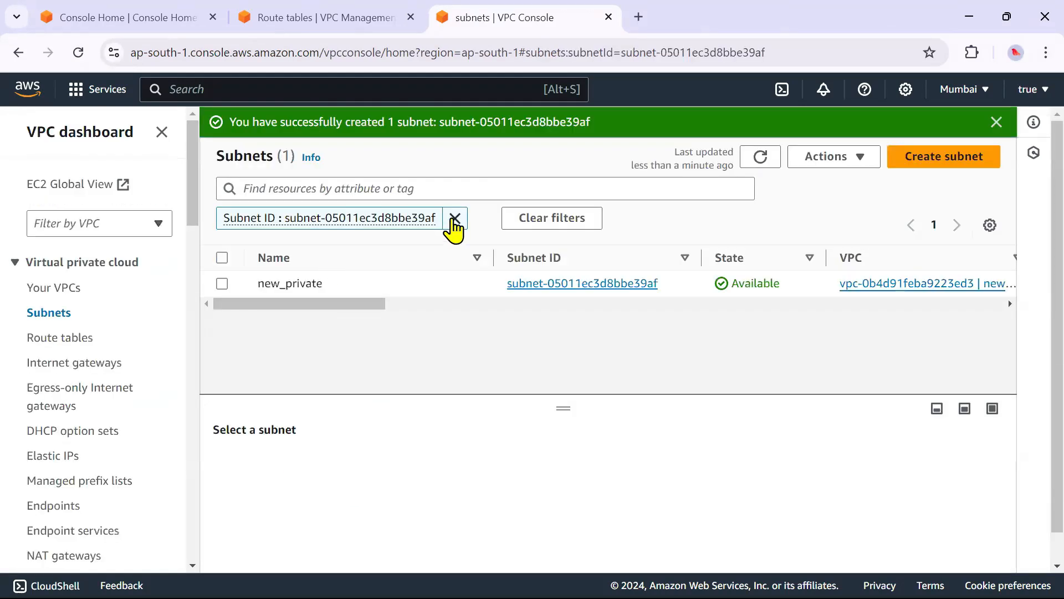
{"action": "left_click", "coordinate": [454, 219]}
Create an internet gateway with the name tag new_igw
{"action": "left_click", "coordinate": [79, 363]}
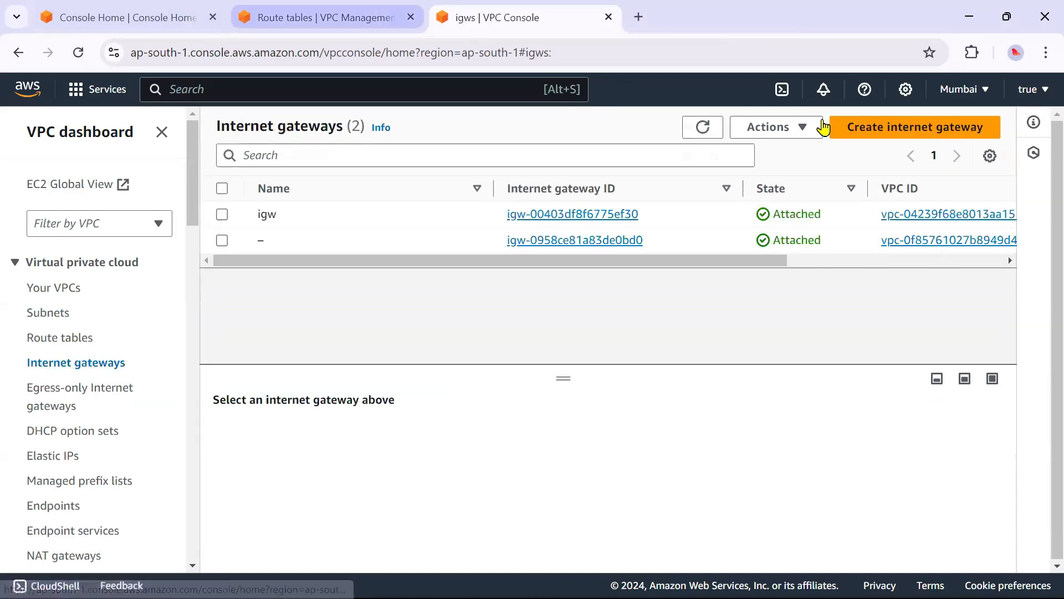
{"action": "left_click", "coordinate": [902, 134]}
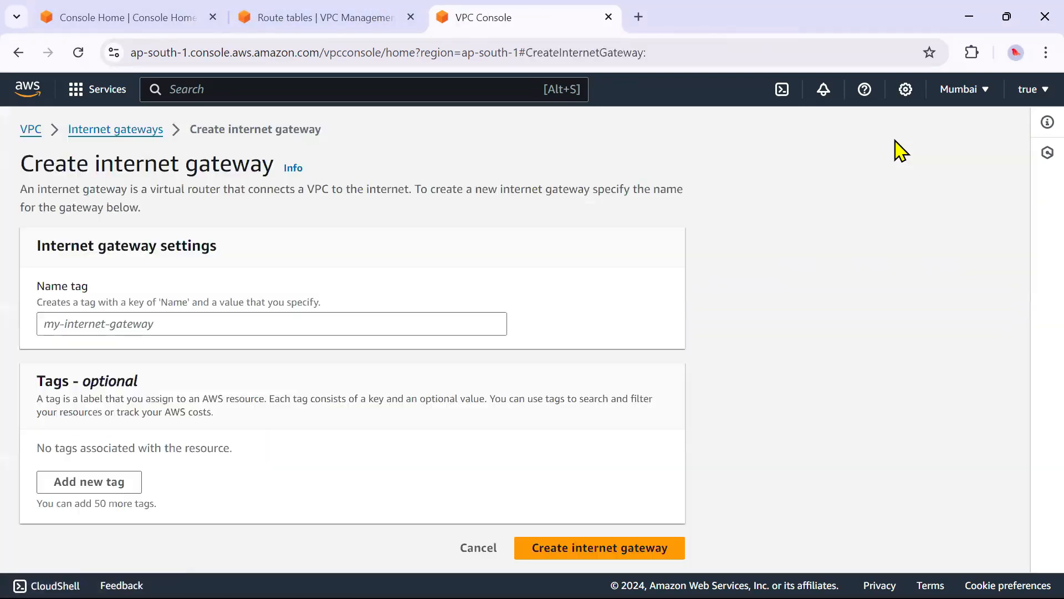
{"action": "left_click", "coordinate": [179, 325]}
{"action": "type", "text": "new_igw"}
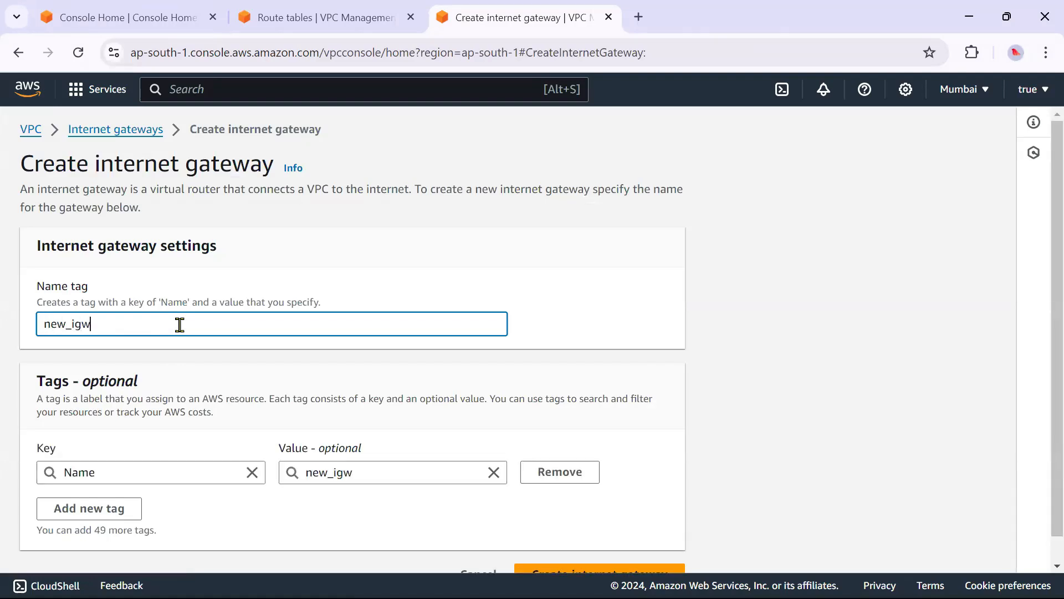
{"action": "scroll", "coordinate": [316, 420], "scroll_direction": "down", "scroll_amount": 1}
{"action": "left_click", "coordinate": [615, 549]}
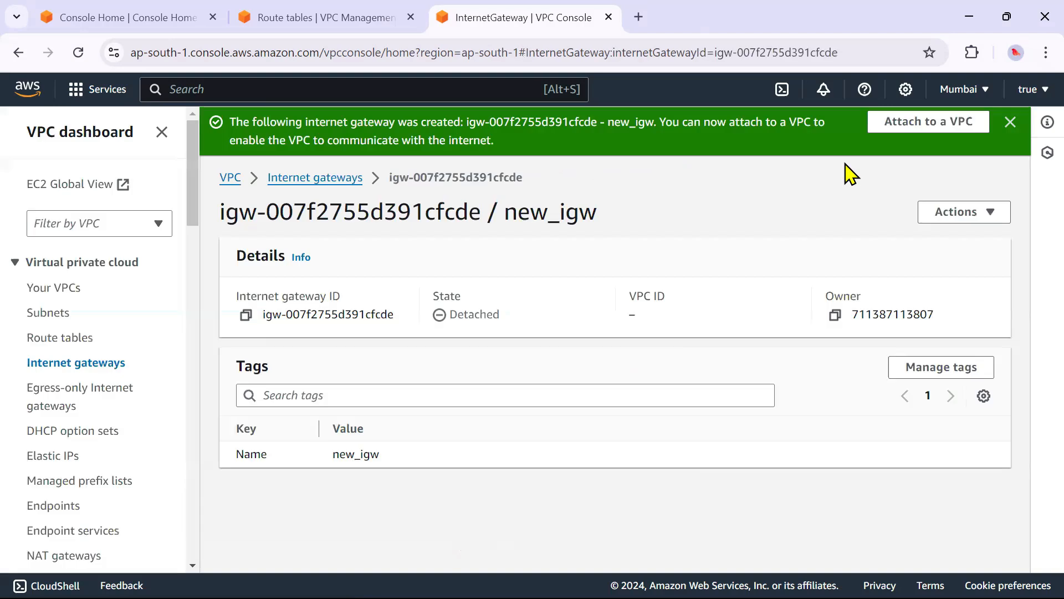
Attach the new_igw internet gateway to the new_vpc VPC
{"action": "left_click", "coordinate": [915, 126]}
{"action": "left_click", "coordinate": [119, 346]}
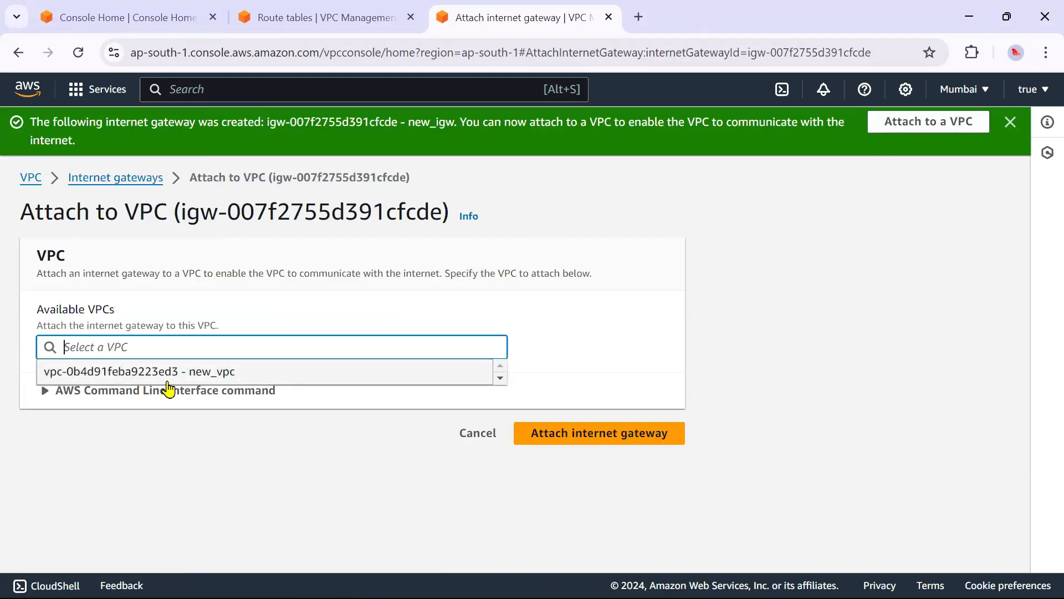
{"action": "left_click", "coordinate": [167, 374]}
{"action": "left_click", "coordinate": [628, 433]}
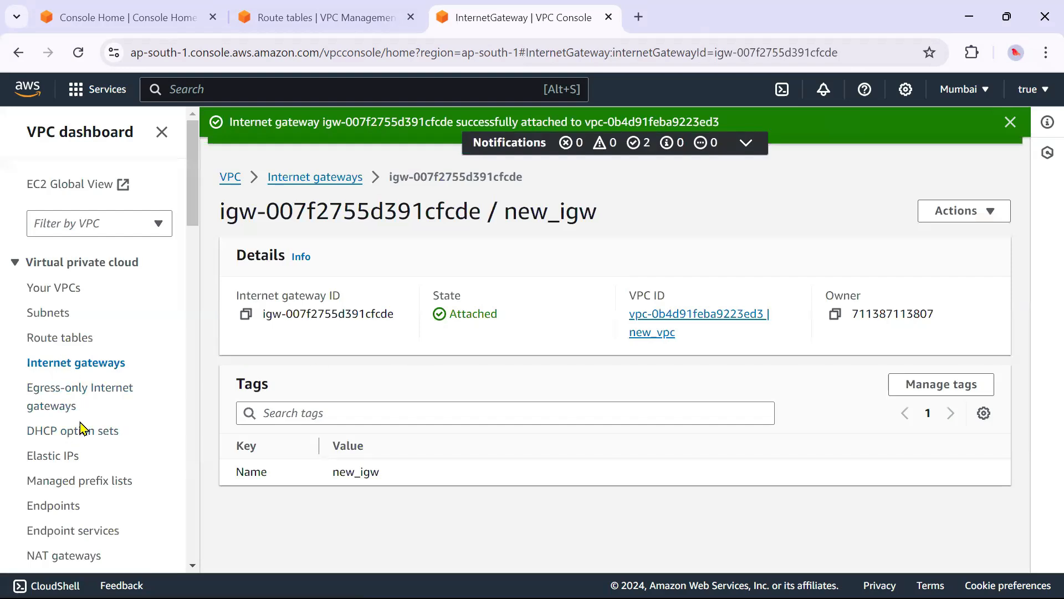
Create a route table named new_public_rt in the new_vpc VPC
{"action": "left_click", "coordinate": [53, 341]}
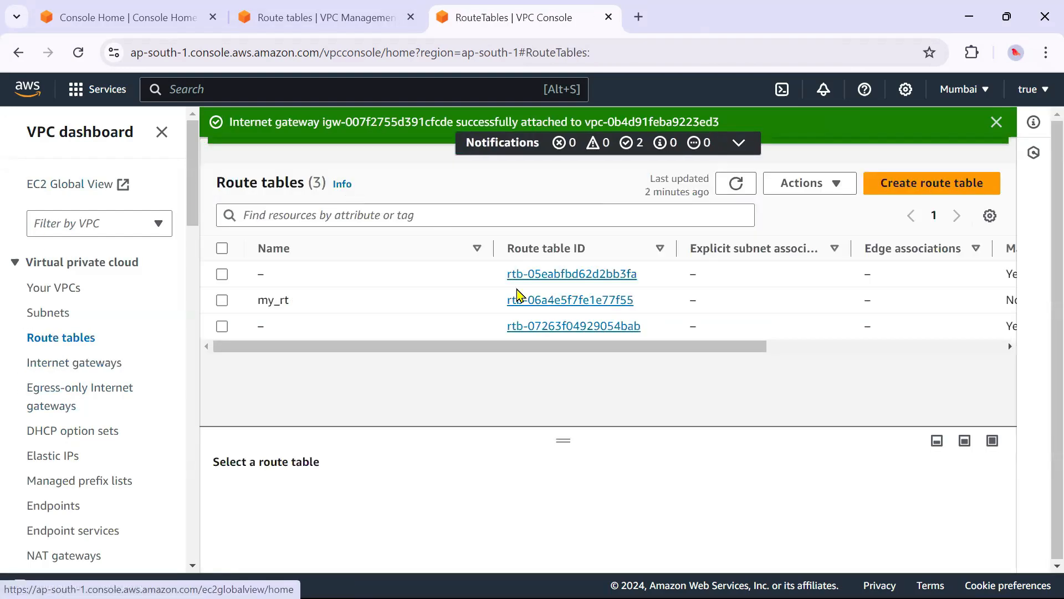
{"action": "left_click", "coordinate": [902, 178]}
{"action": "type", "text": "new_public_rt"}
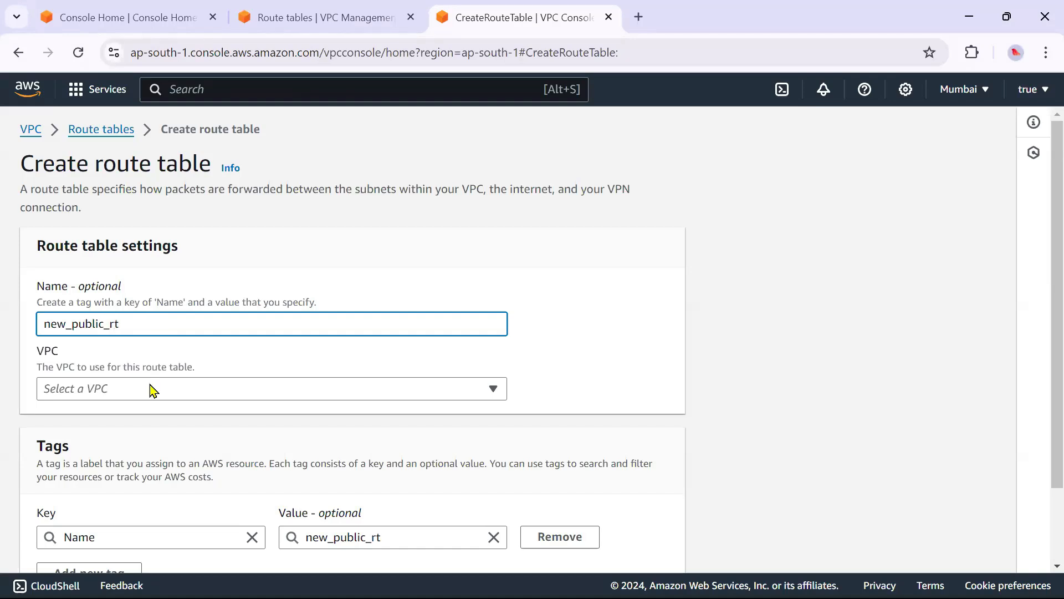
{"action": "left_click", "coordinate": [153, 391]}
{"action": "left_click", "coordinate": [199, 487]}
{"action": "scroll", "coordinate": [174, 416], "scroll_direction": "down", "scroll_amount": 2}
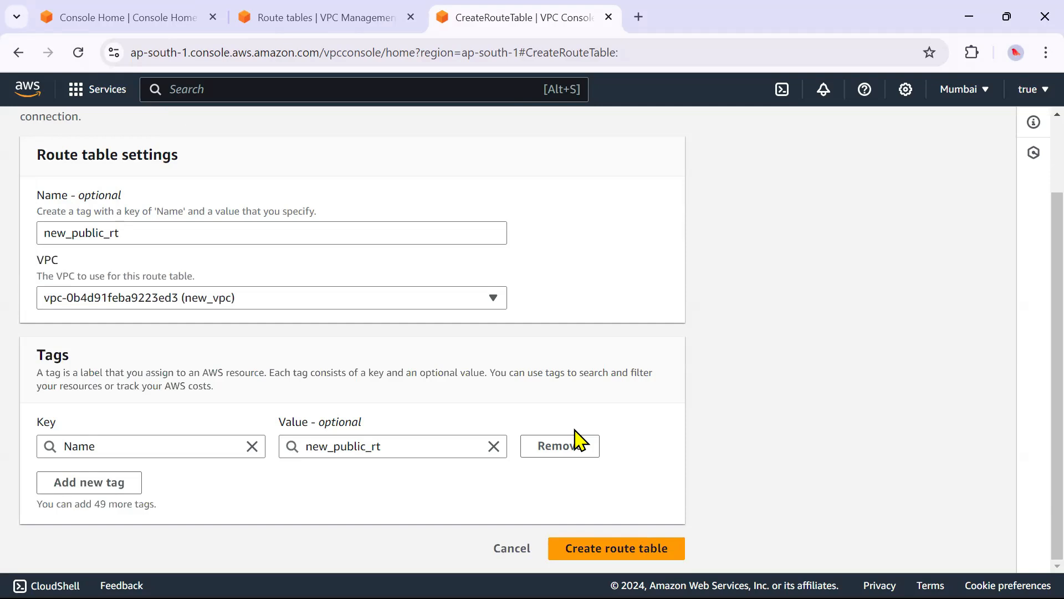
{"action": "left_click", "coordinate": [617, 548]}
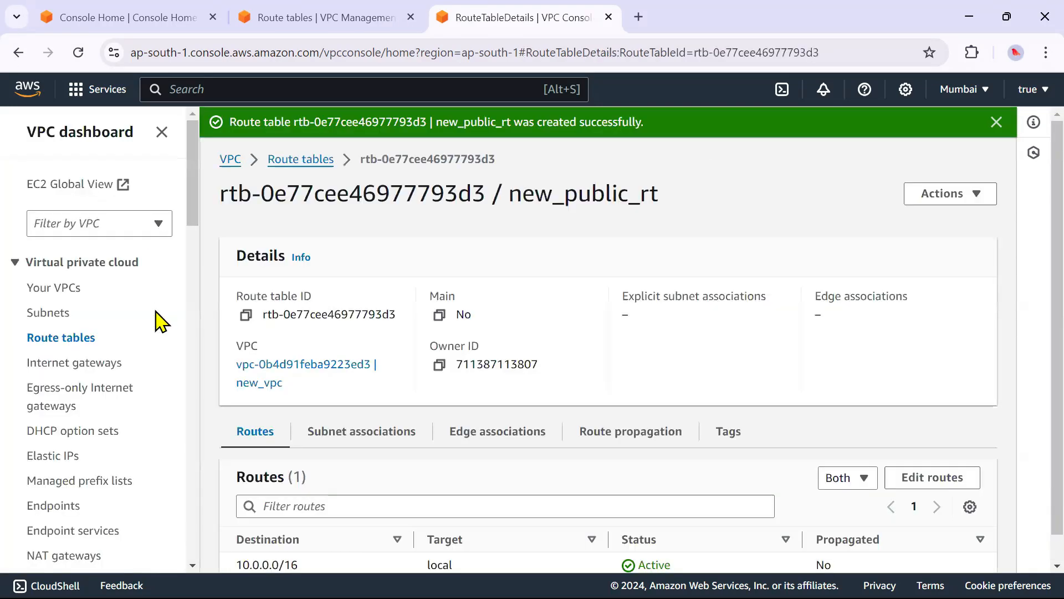
Add a 0.0.0.0/0 route targeting the new_igw internet gateway to the new_public_rt route table and save the changes
{"action": "left_click", "coordinate": [311, 159]}
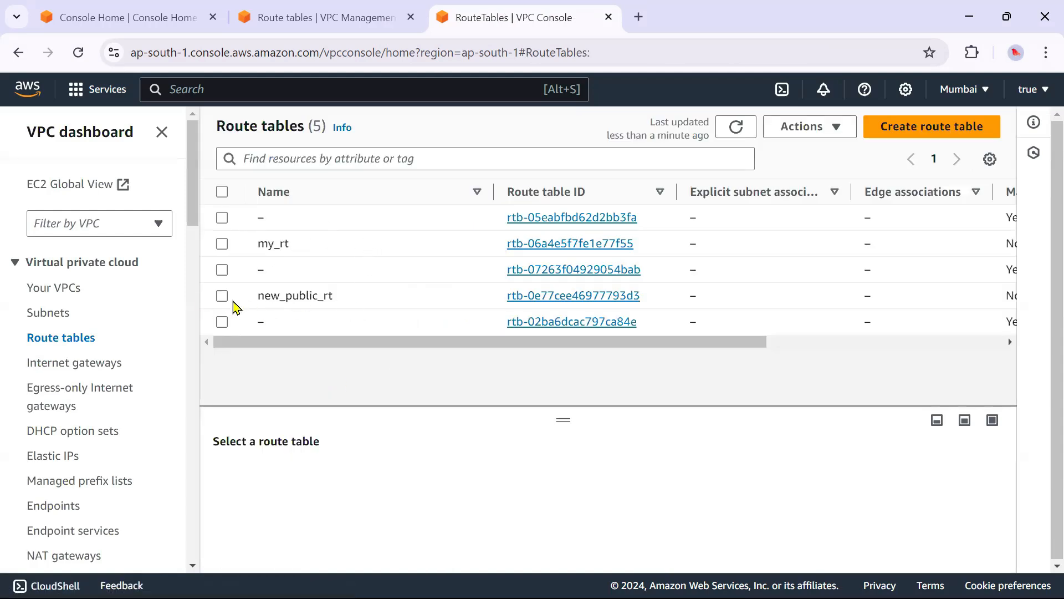
{"action": "left_click", "coordinate": [222, 296]}
{"action": "left_click", "coordinate": [338, 483]}
{"action": "scroll", "coordinate": [393, 441], "scroll_direction": "down", "scroll_amount": 1}
{"action": "scroll", "coordinate": [392, 441], "scroll_direction": "down", "scroll_amount": 1}
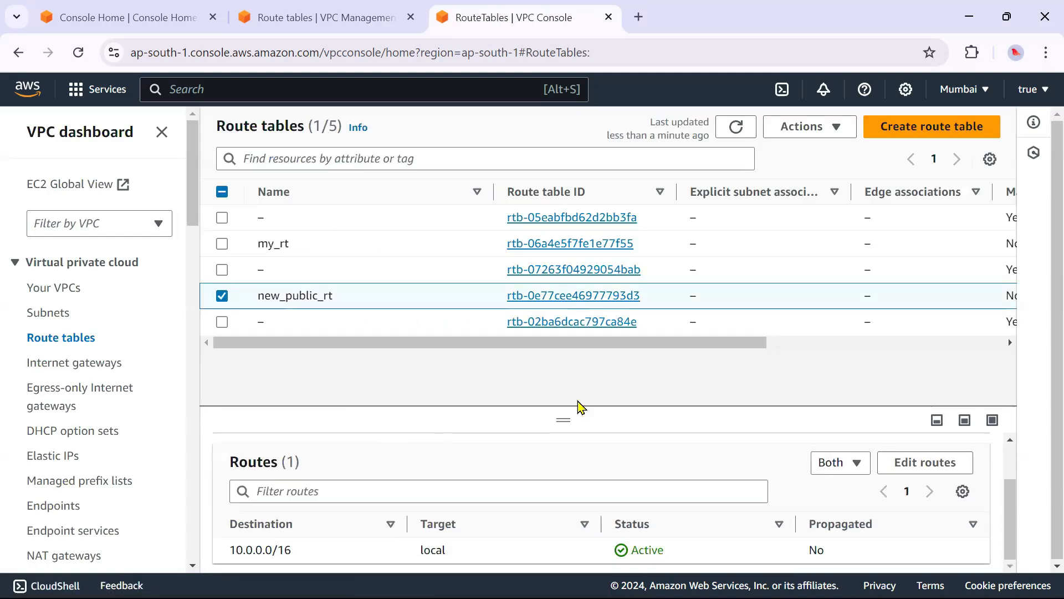
{"action": "left_click_drag", "start_coordinate": [565, 423], "coordinate": [564, 233]}
{"action": "left_click", "coordinate": [934, 373]}
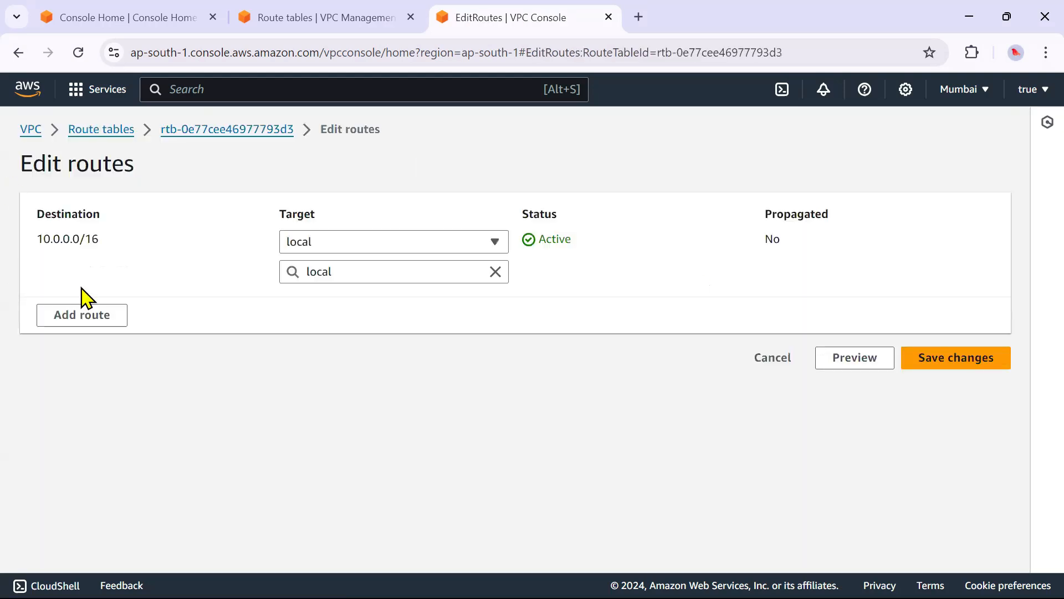
{"action": "left_click", "coordinate": [99, 305]}
{"action": "left_click", "coordinate": [111, 304]}
{"action": "left_click", "coordinate": [87, 327]}
{"action": "left_click", "coordinate": [392, 304]}
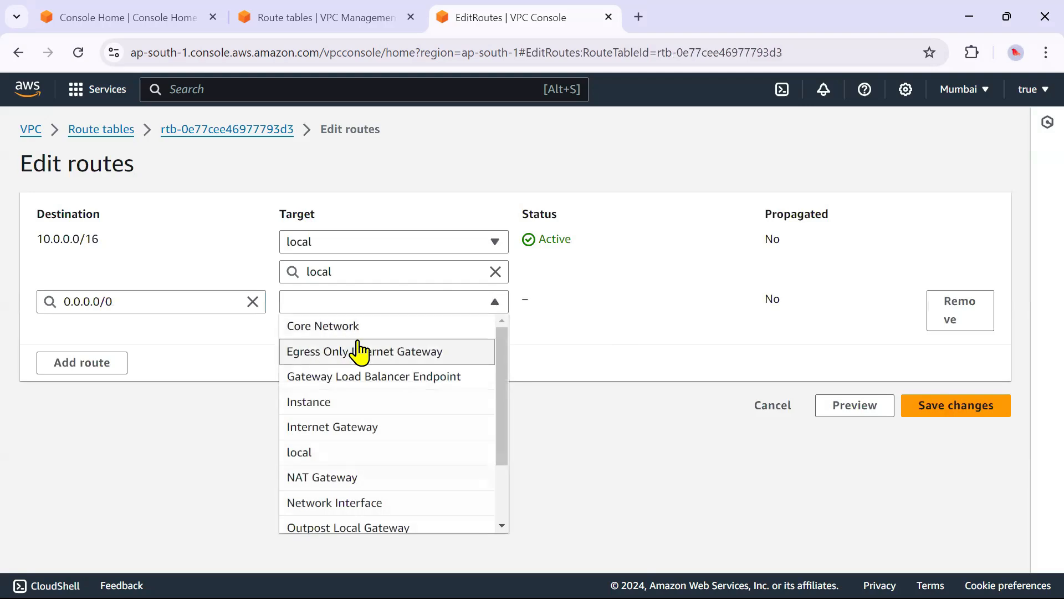
{"action": "left_click", "coordinate": [338, 428]}
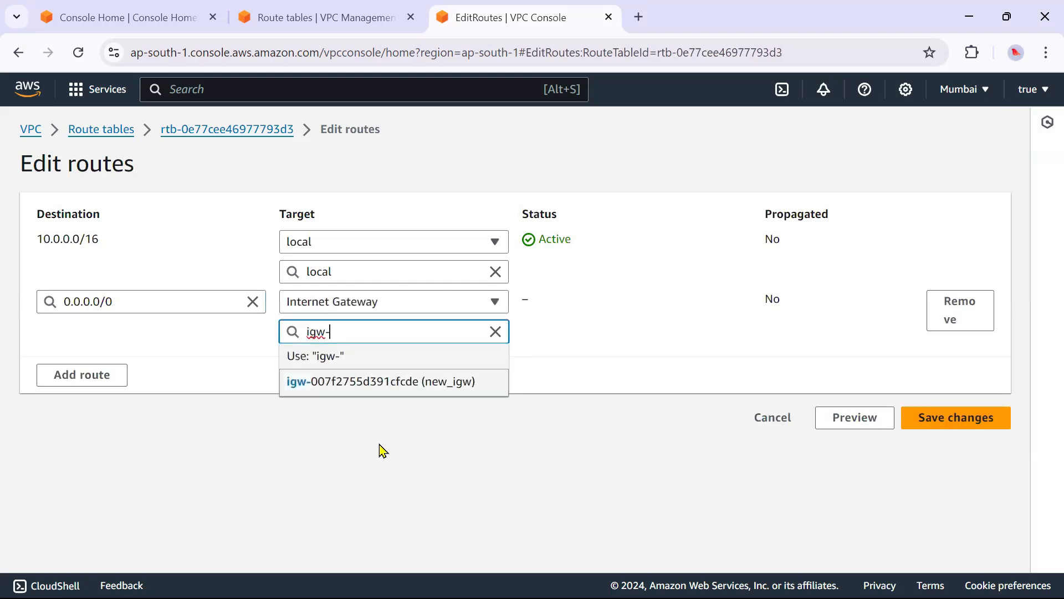
{"action": "left_click", "coordinate": [418, 384]}
{"action": "left_click", "coordinate": [984, 418]}
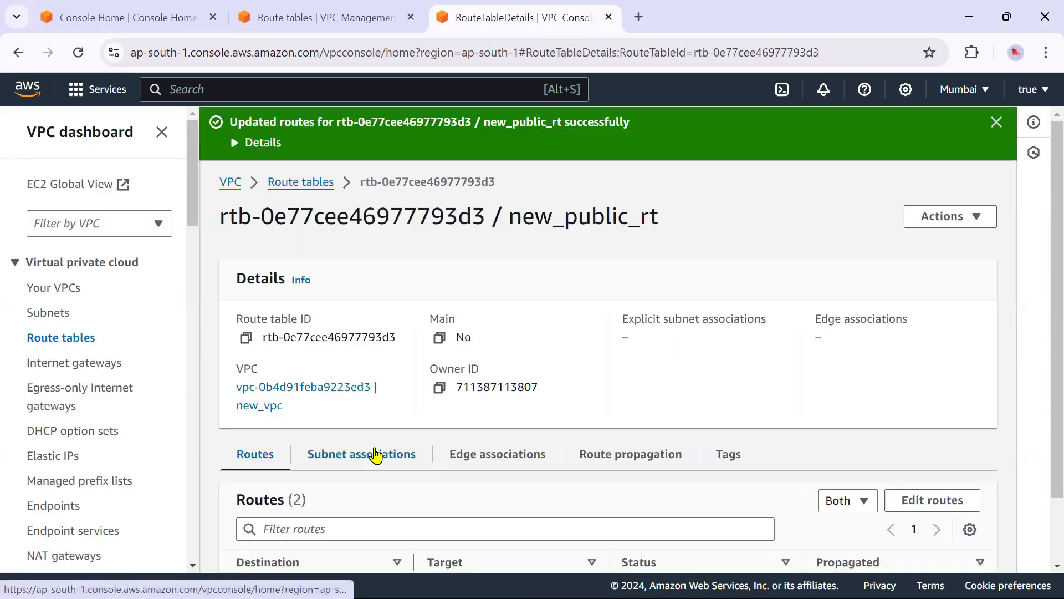
Associate the new_public subnet with the new_public_rt route table and save the association
{"action": "left_click", "coordinate": [375, 454]}
{"action": "scroll", "coordinate": [570, 446], "scroll_direction": "down", "scroll_amount": 3}
{"action": "left_click", "coordinate": [855, 344]}
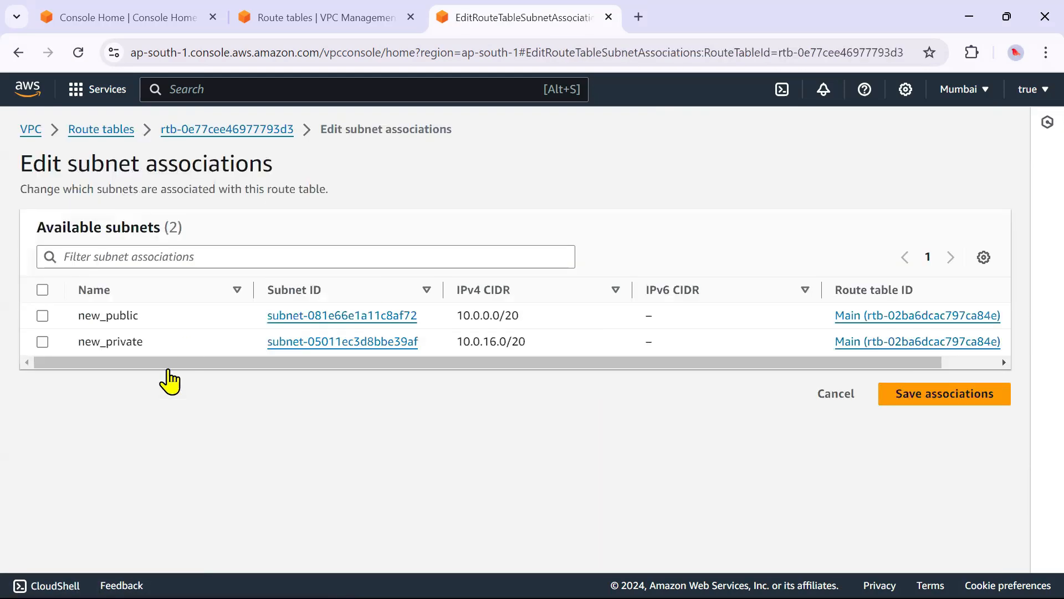
{"action": "left_click", "coordinate": [43, 317]}
{"action": "left_click", "coordinate": [922, 502]}
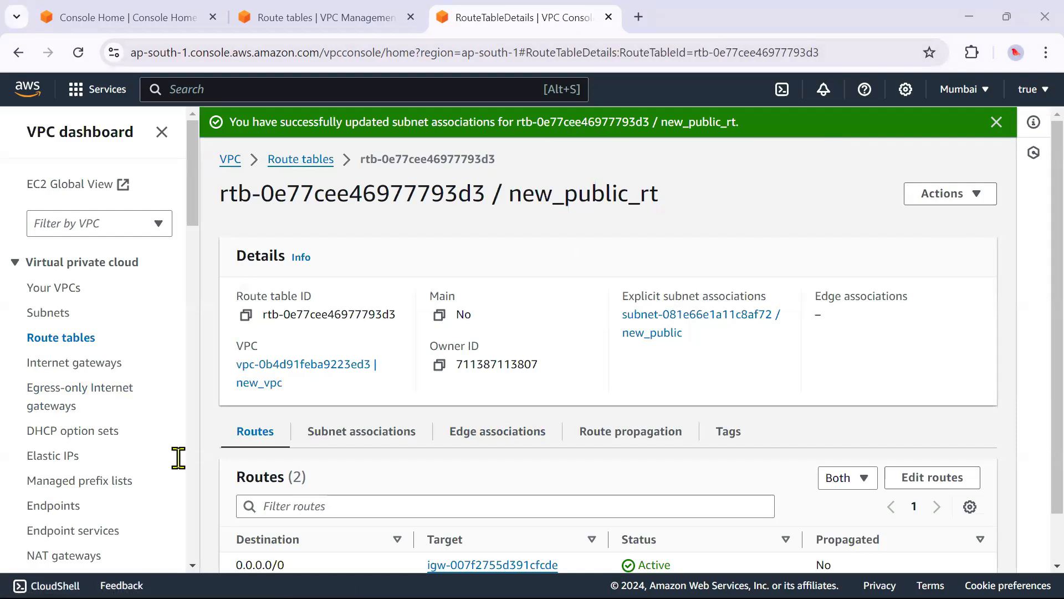
Start a new NAT gateway and name it nwe_nat
{"action": "scroll", "coordinate": [119, 392], "scroll_direction": "down", "scroll_amount": 6}
{"action": "scroll", "coordinate": [63, 361], "scroll_direction": "up", "scroll_amount": 3}
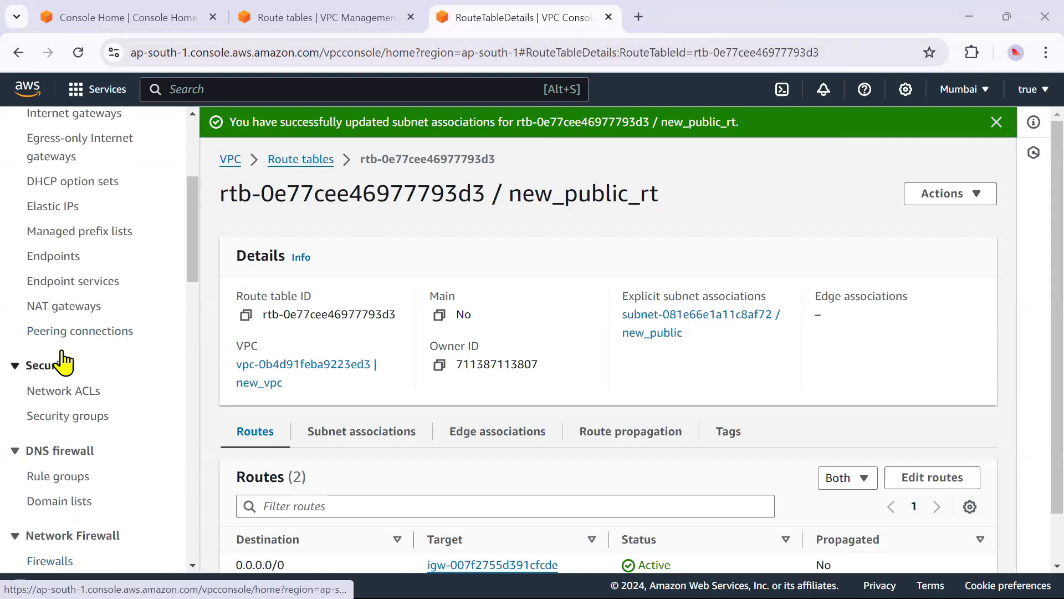
{"action": "left_click", "coordinate": [78, 306]}
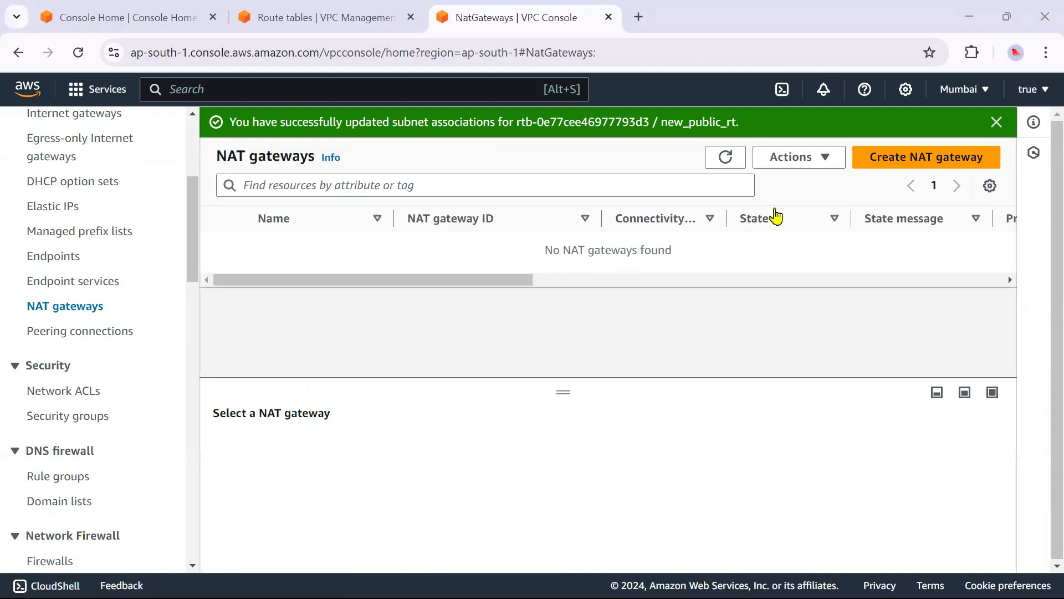
{"action": "left_click", "coordinate": [927, 157]}
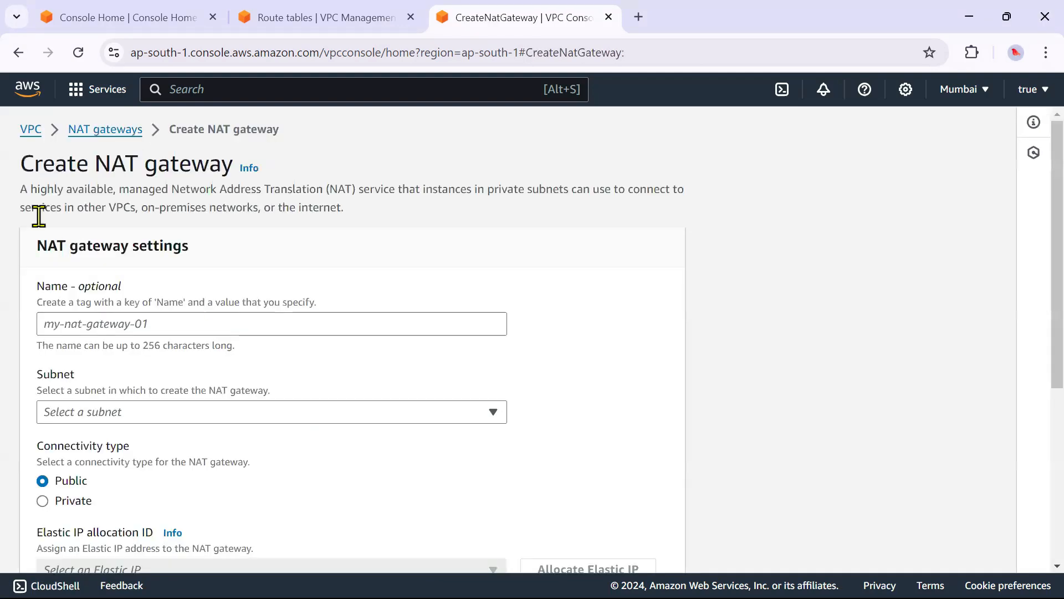
{"action": "left_click", "coordinate": [114, 319]}
{"action": "type", "text": "nwe_nat"}
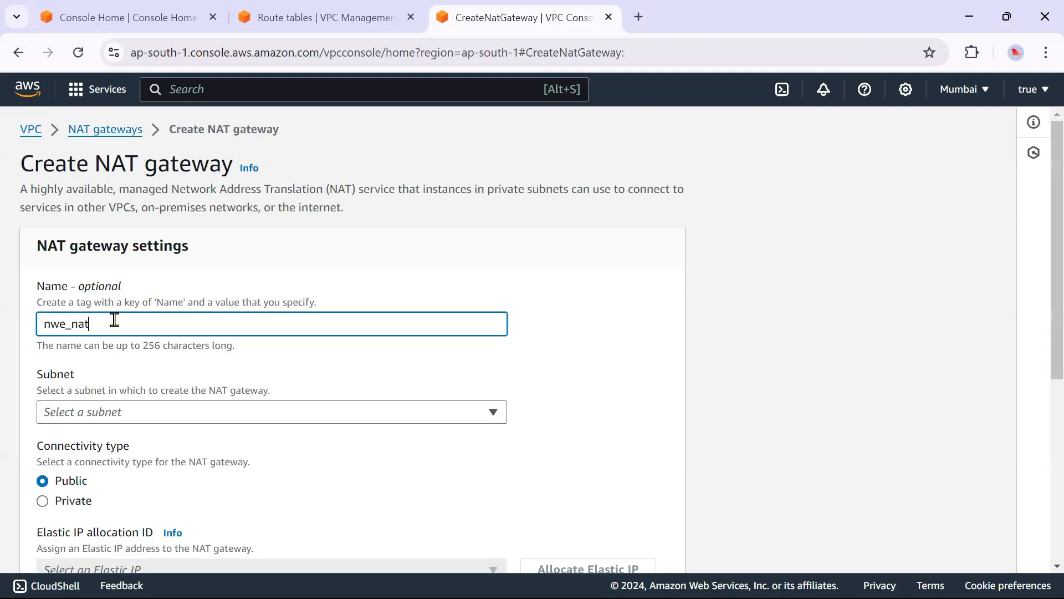
Place the NAT gateway in the new_private subnet, allocate an Elastic IP for it and create it
{"action": "scroll", "coordinate": [114, 320], "scroll_direction": "down", "scroll_amount": 3}
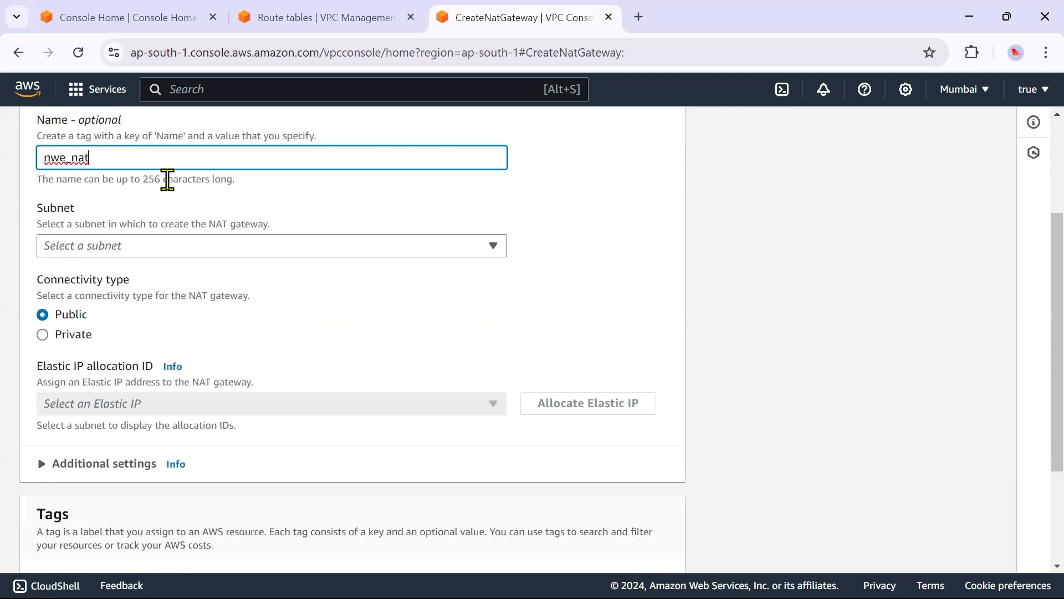
{"action": "left_click", "coordinate": [162, 249]}
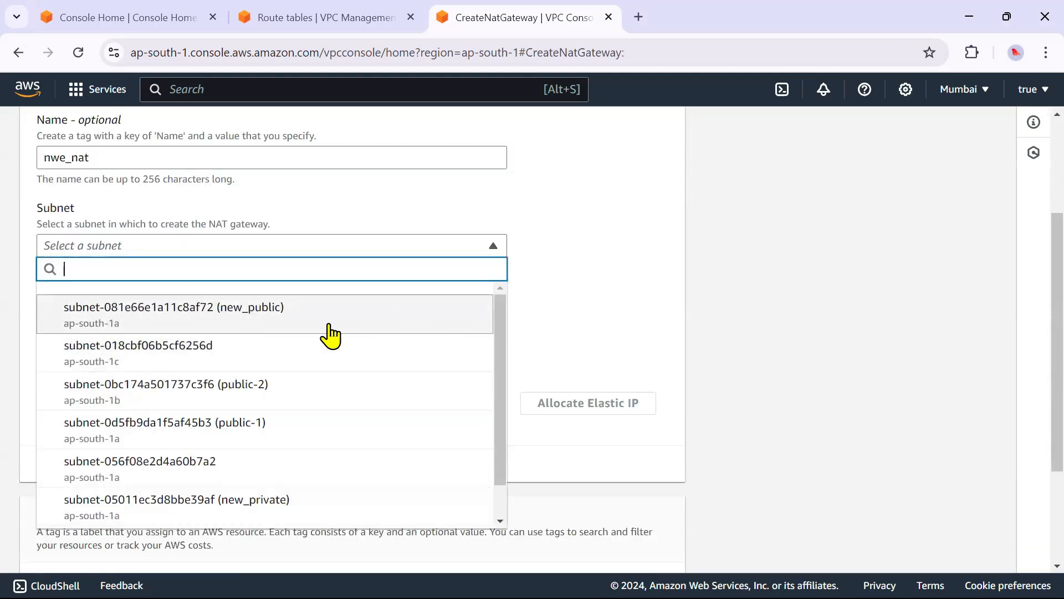
{"action": "scroll", "coordinate": [237, 421], "scroll_direction": "down", "scroll_amount": 1}
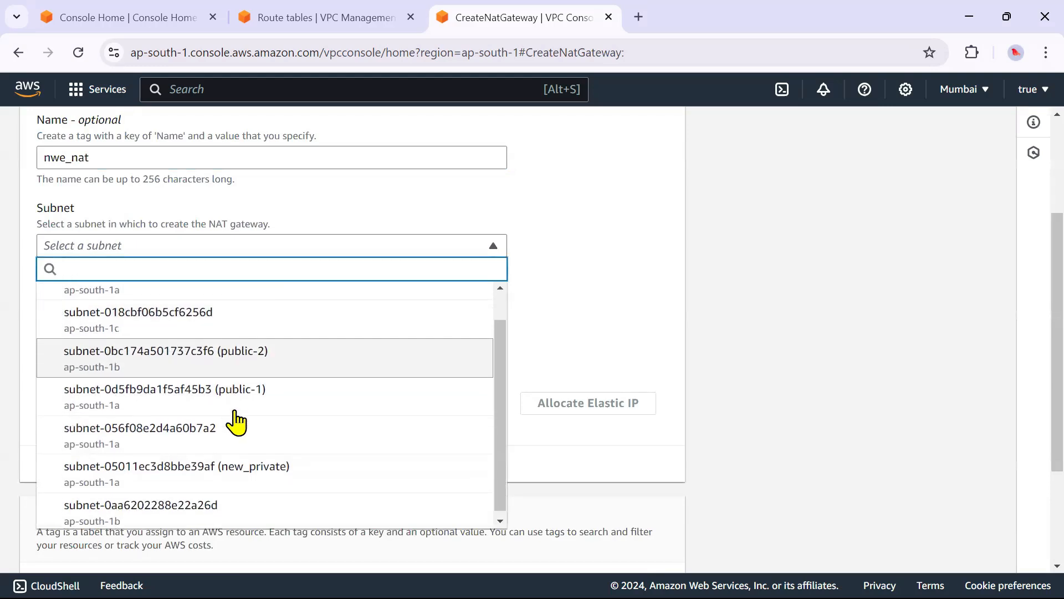
{"action": "left_click", "coordinate": [214, 468]}
{"action": "scroll", "coordinate": [373, 349], "scroll_direction": "down", "scroll_amount": 3}
{"action": "left_click", "coordinate": [555, 263]}
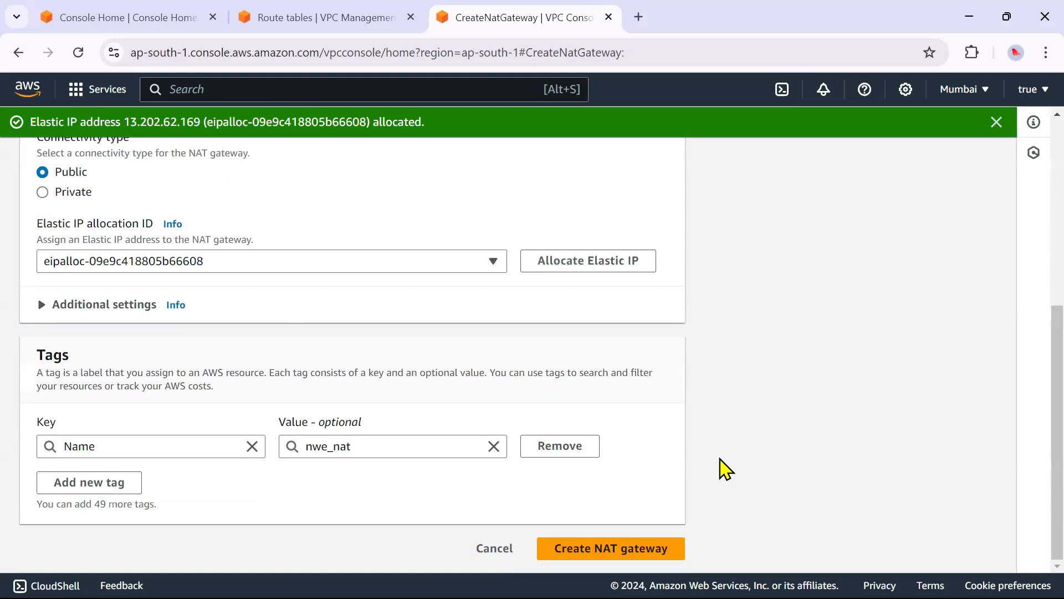
{"action": "left_click", "coordinate": [637, 553]}
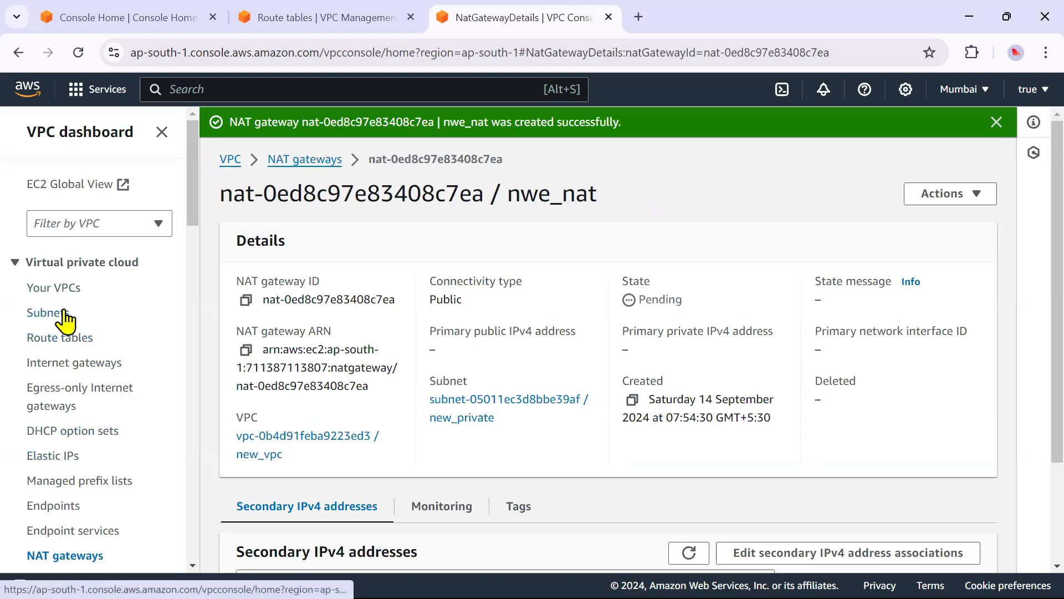
Create a route table named new_private_rt in the new_vpc VPC
{"action": "left_click", "coordinate": [55, 338]}
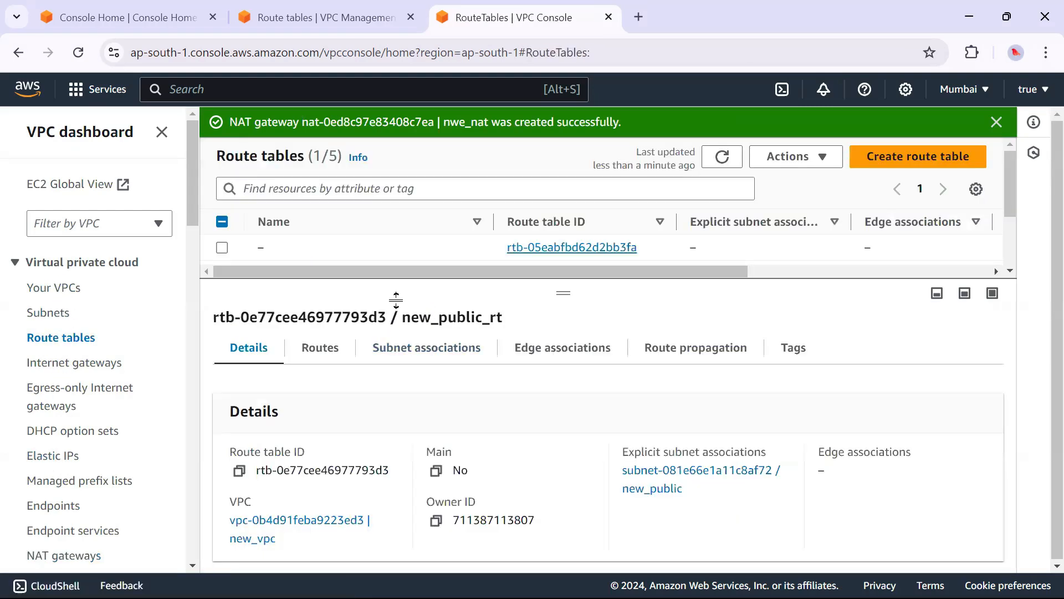
{"action": "left_click", "coordinate": [996, 122]}
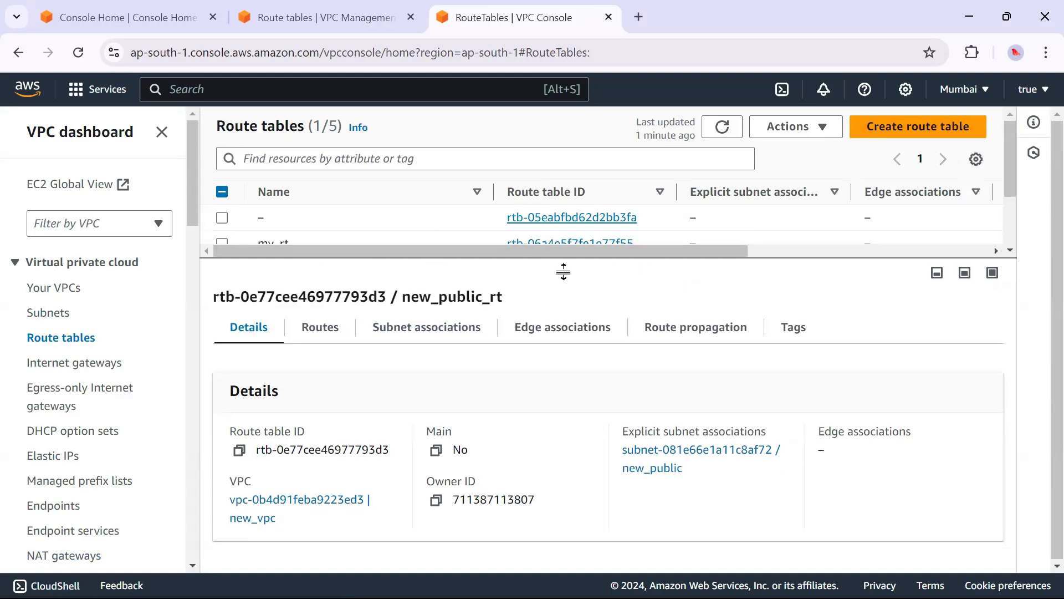
{"action": "left_click_drag", "start_coordinate": [563, 271], "coordinate": [506, 380]}
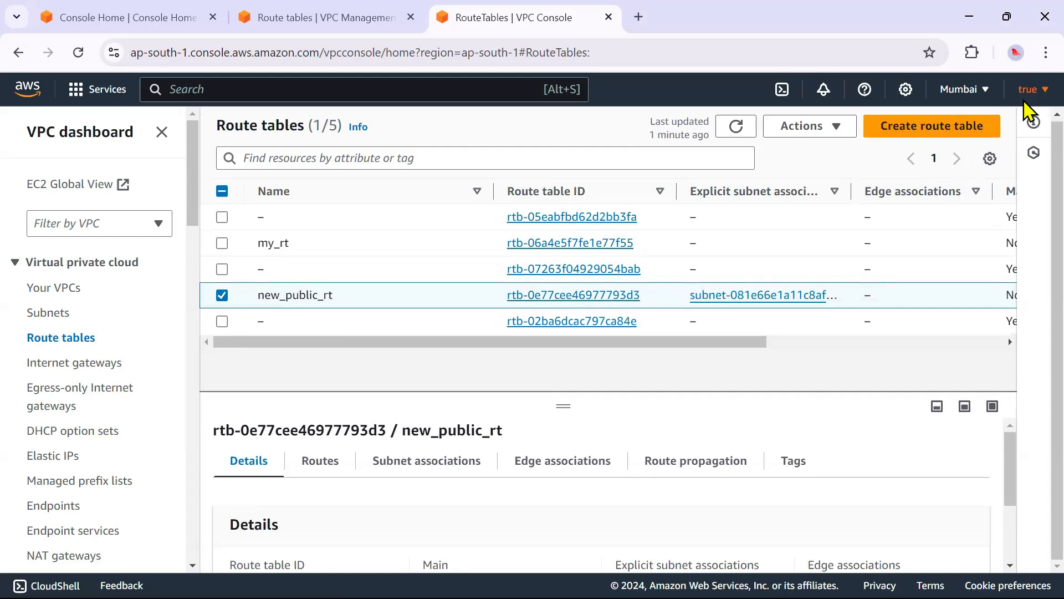
{"action": "left_click", "coordinate": [898, 126]}
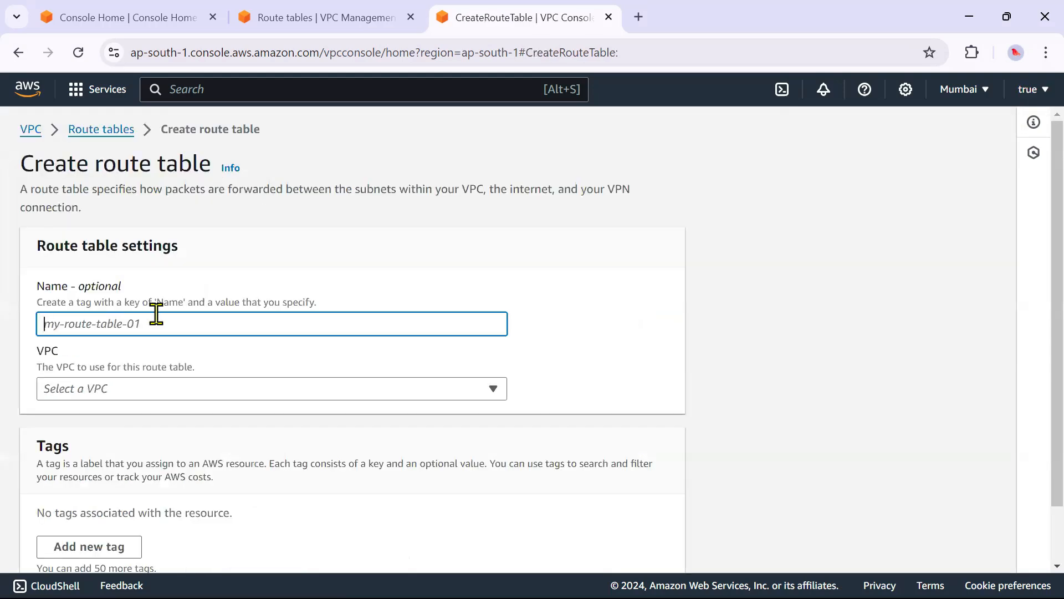
{"action": "type", "text": "new_private_rt"}
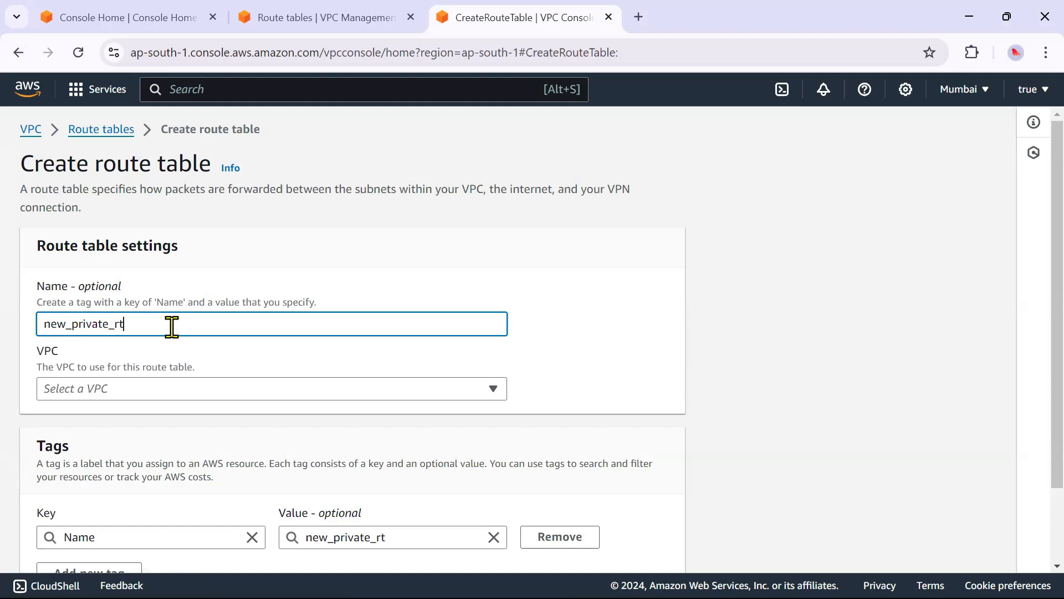
{"action": "left_click", "coordinate": [105, 391]}
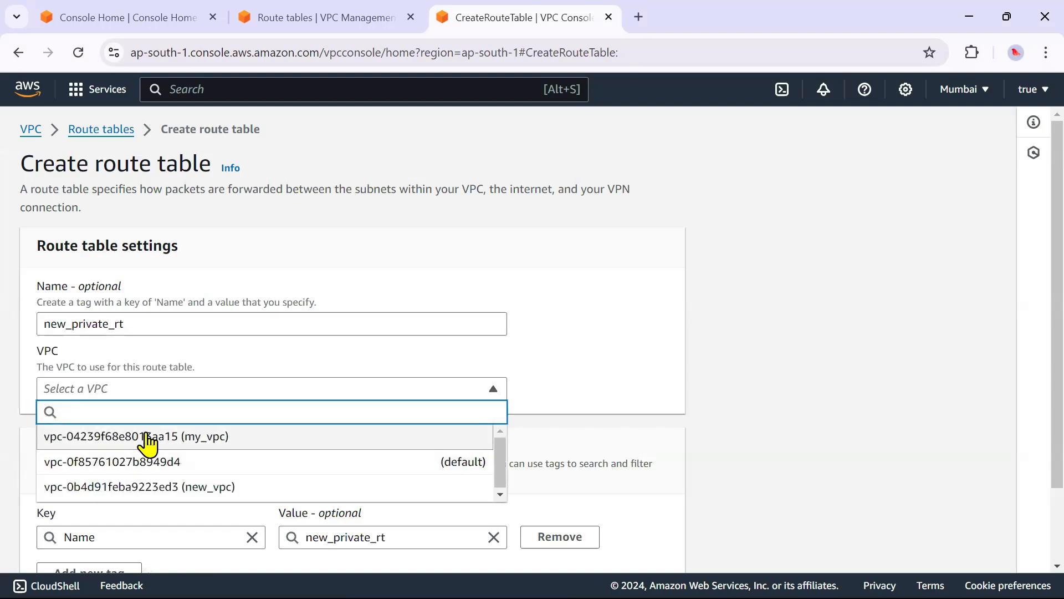
{"action": "left_click", "coordinate": [178, 489]}
{"action": "scroll", "coordinate": [134, 438], "scroll_direction": "down", "scroll_amount": 2}
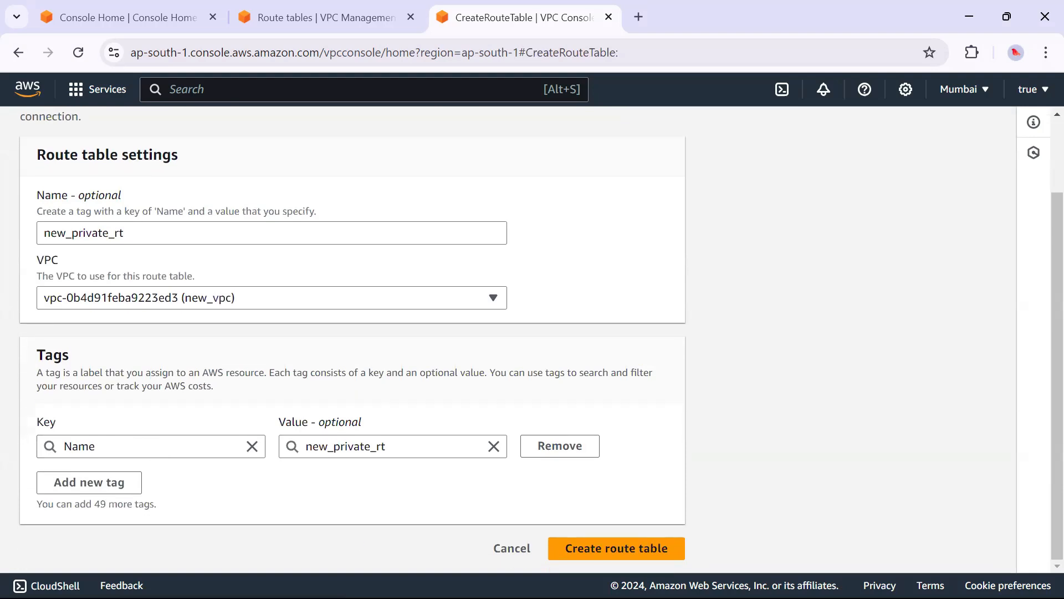
{"action": "left_click", "coordinate": [617, 549]}
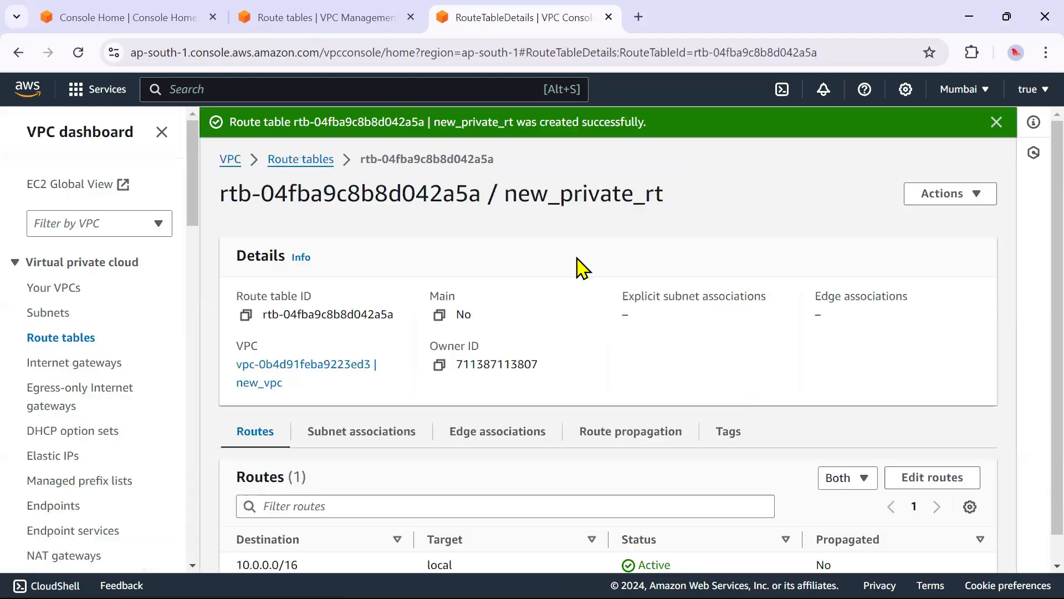
Open the routes of the new_private_rt route table for editing and add a route with destination 10.0.25.0/20
{"action": "left_click", "coordinate": [294, 161]}
{"action": "left_click", "coordinate": [224, 298]}
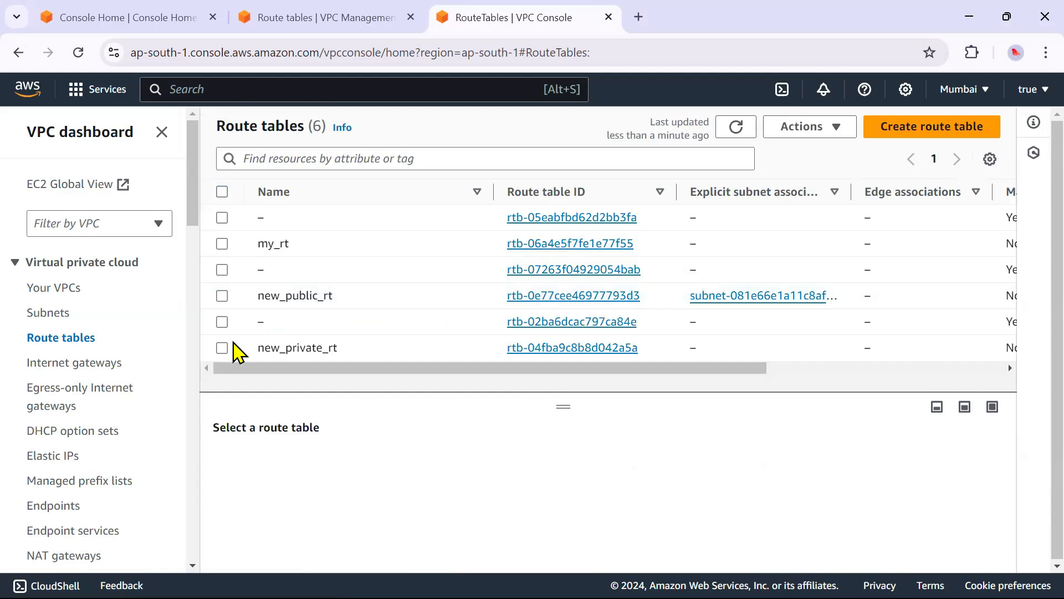
{"action": "left_click", "coordinate": [222, 347]}
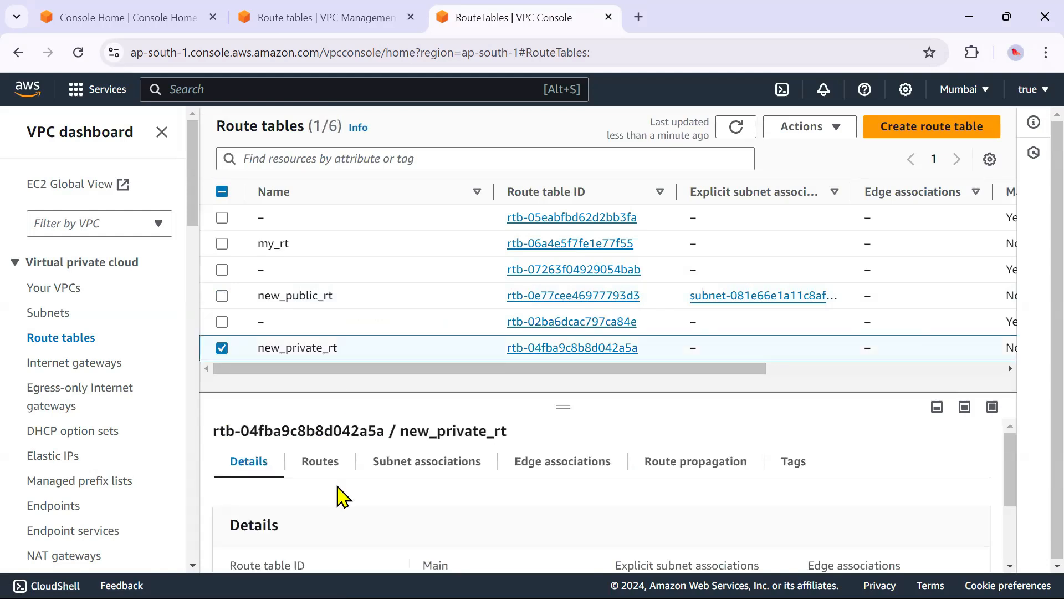
{"action": "left_click", "coordinate": [352, 478]}
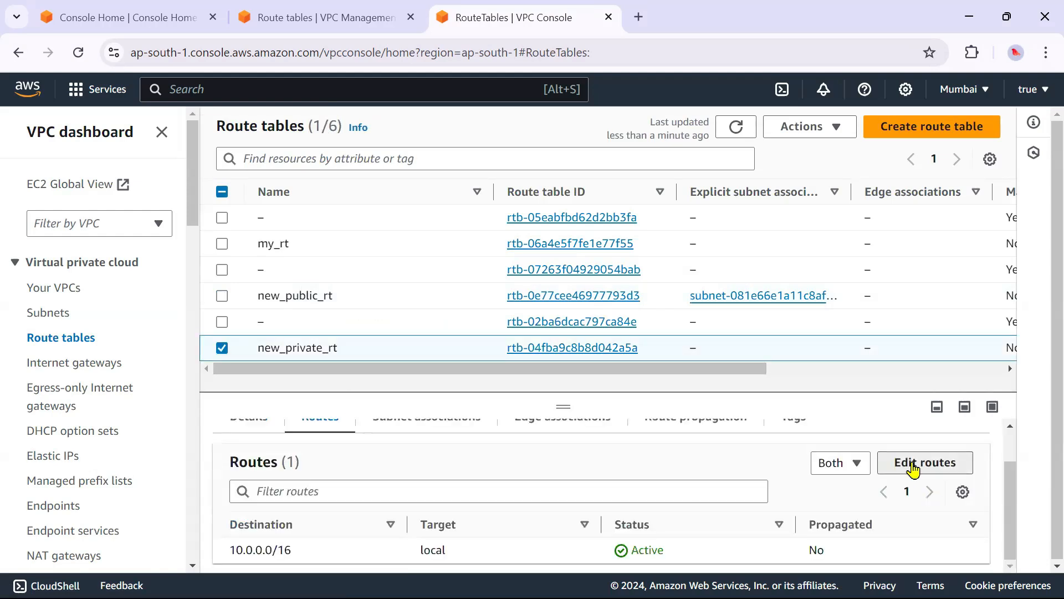
{"action": "left_click", "coordinate": [916, 469]}
{"action": "left_click", "coordinate": [79, 317]}
{"action": "left_click", "coordinate": [137, 301]}
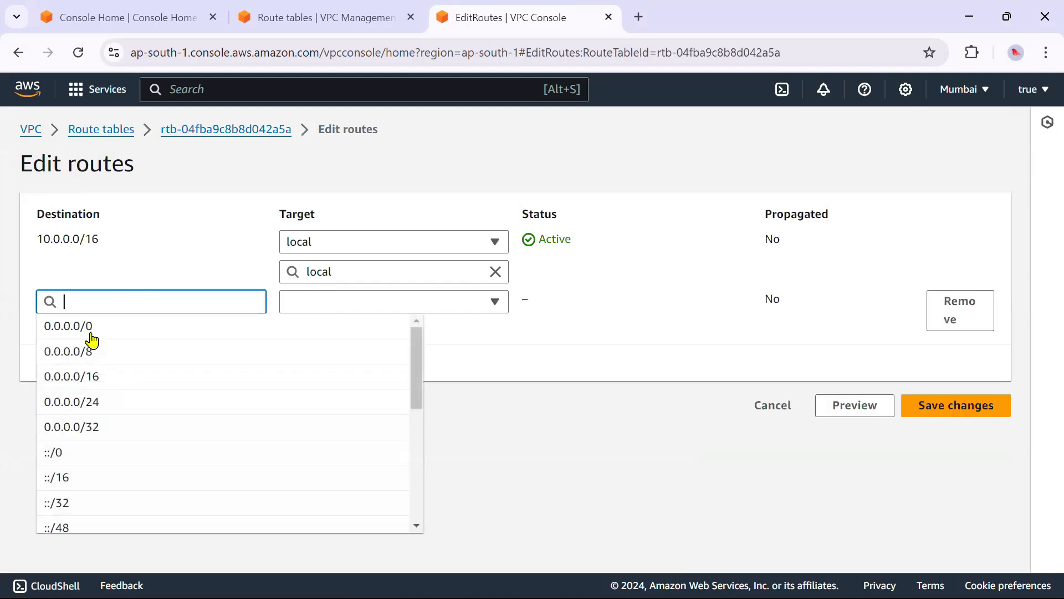
{"action": "type", "text": "10.0."}
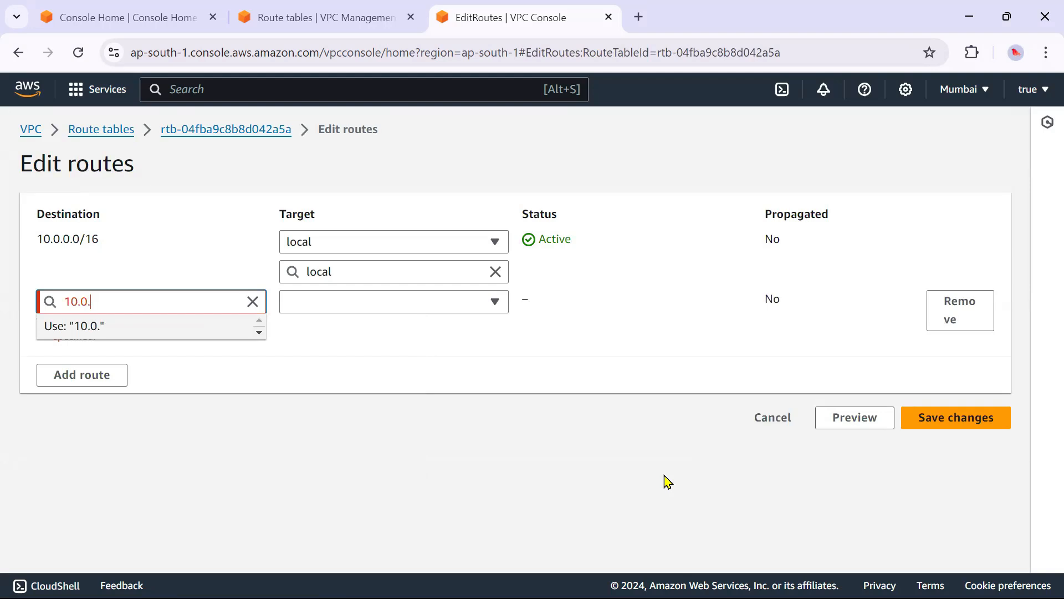
{"action": "type", "text": "25.0/20"}
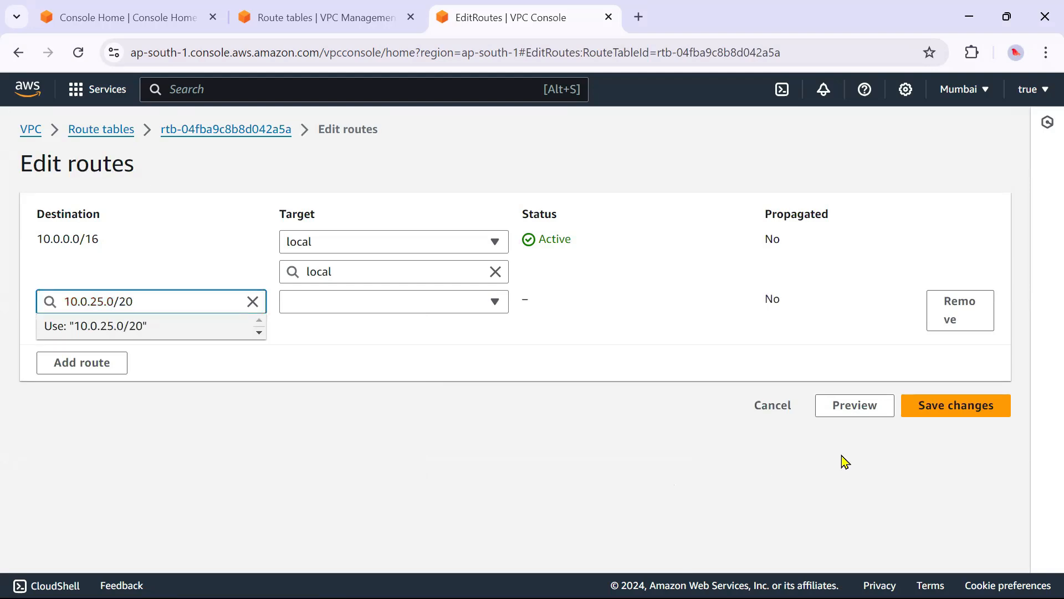
{"action": "left_click", "coordinate": [106, 328]}
Target the 10.0.25.0/20 route at the NAT gateway and save the route changes
{"action": "left_click", "coordinate": [304, 301]}
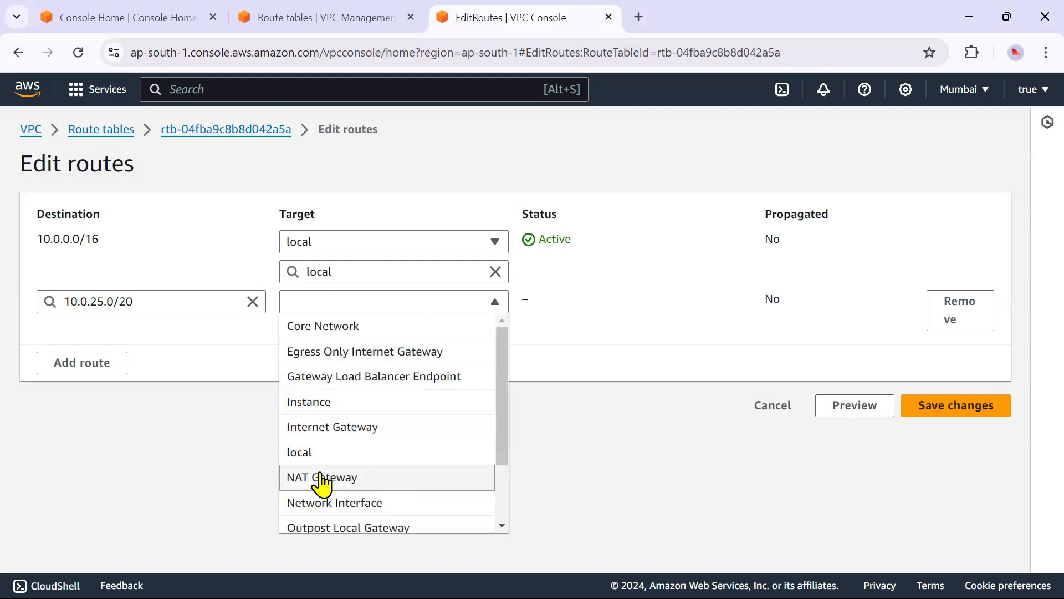
{"action": "left_click", "coordinate": [297, 478]}
{"action": "left_click", "coordinate": [357, 334]}
{"action": "left_click", "coordinate": [381, 392]}
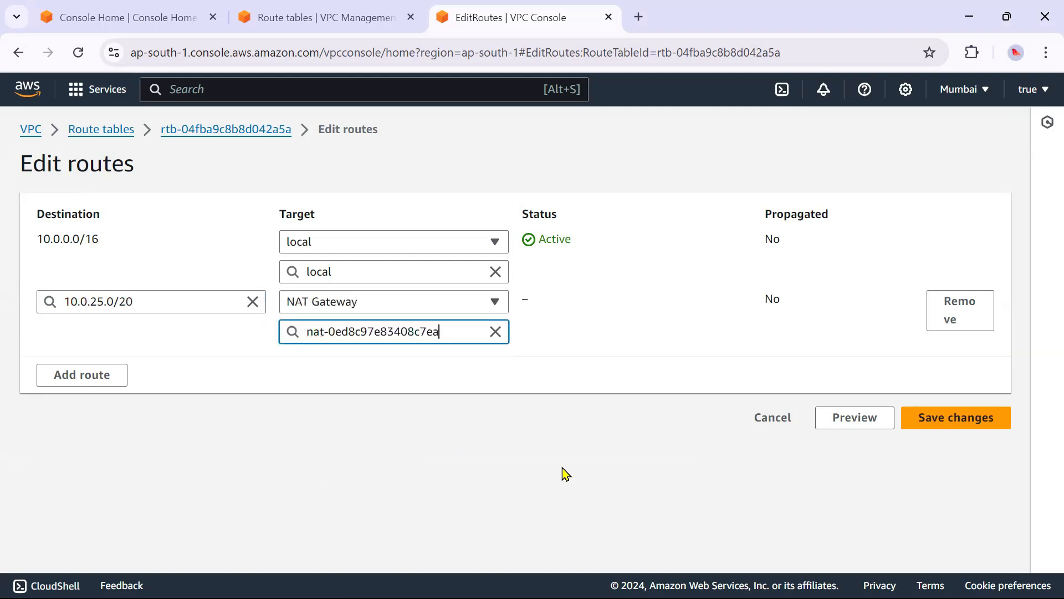
{"action": "left_click", "coordinate": [962, 425]}
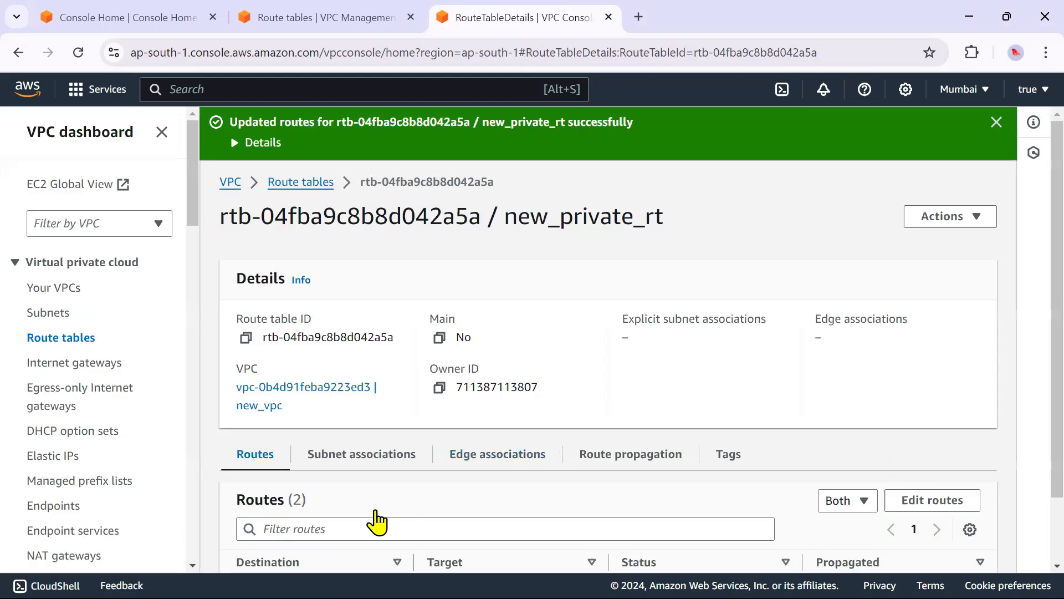
Associate the new_public subnet with the new_private_rt route table and save the association
{"action": "left_click", "coordinate": [345, 457]}
{"action": "left_click", "coordinate": [888, 502]}
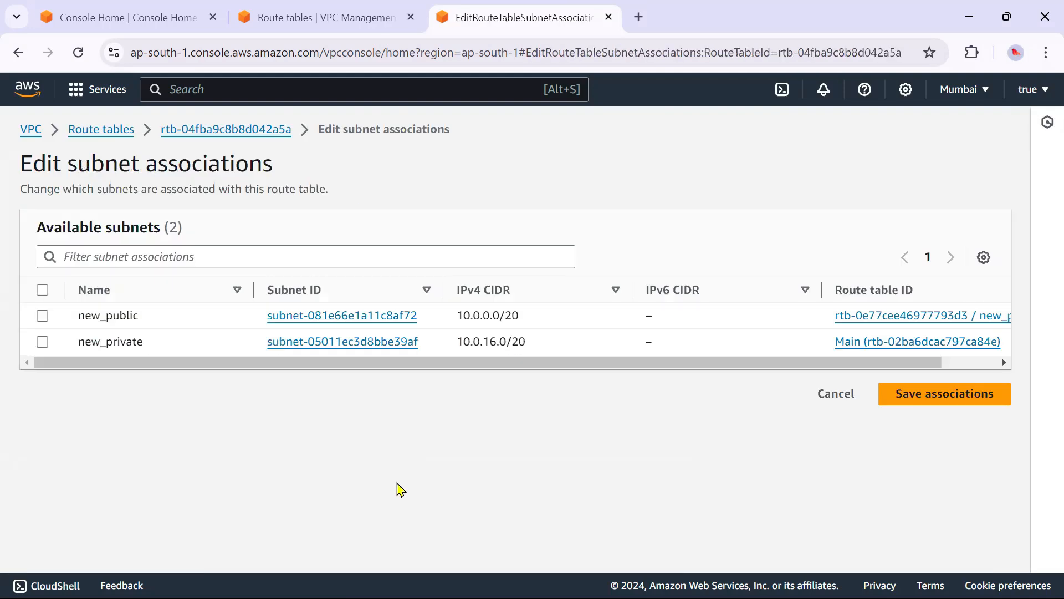
{"action": "left_click", "coordinate": [42, 315]}
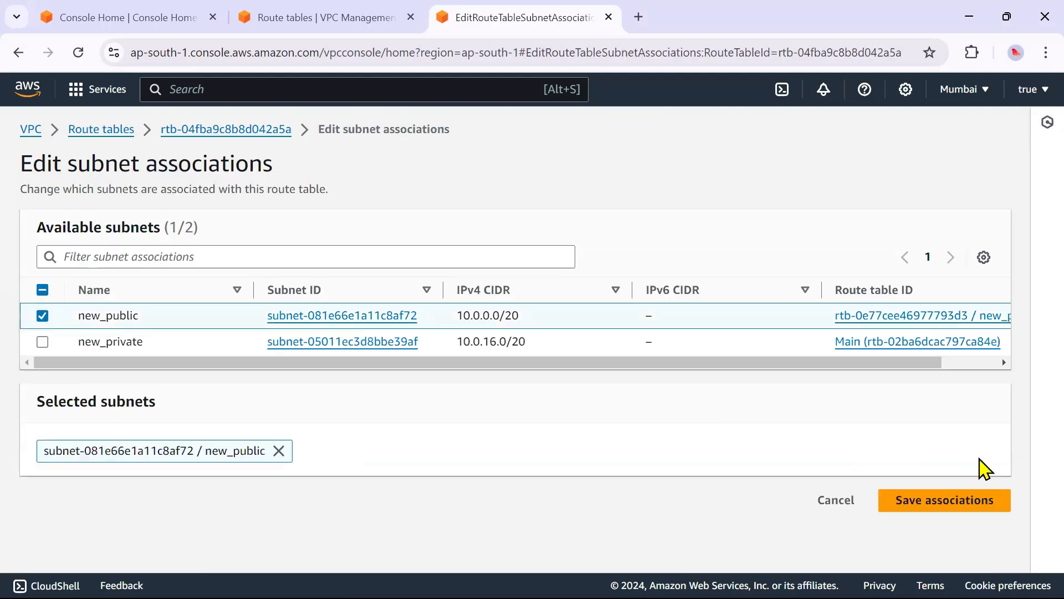
{"action": "left_click", "coordinate": [941, 498]}
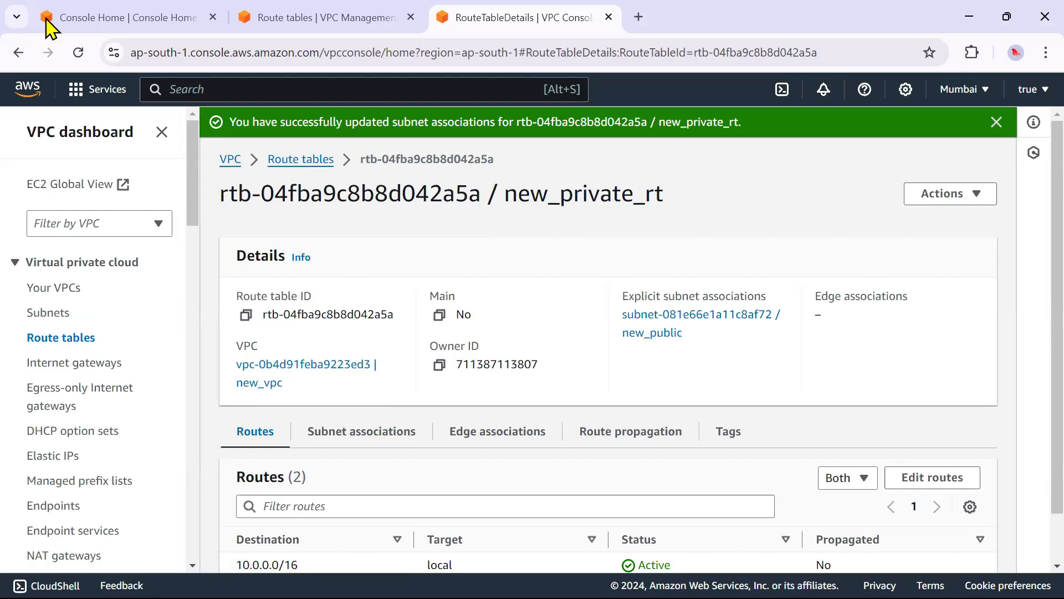
Search the AWS services for ec2 and open EC2 in a separate browser tab
{"action": "left_click", "coordinate": [232, 89]}
{"action": "type", "text": "ec2"}
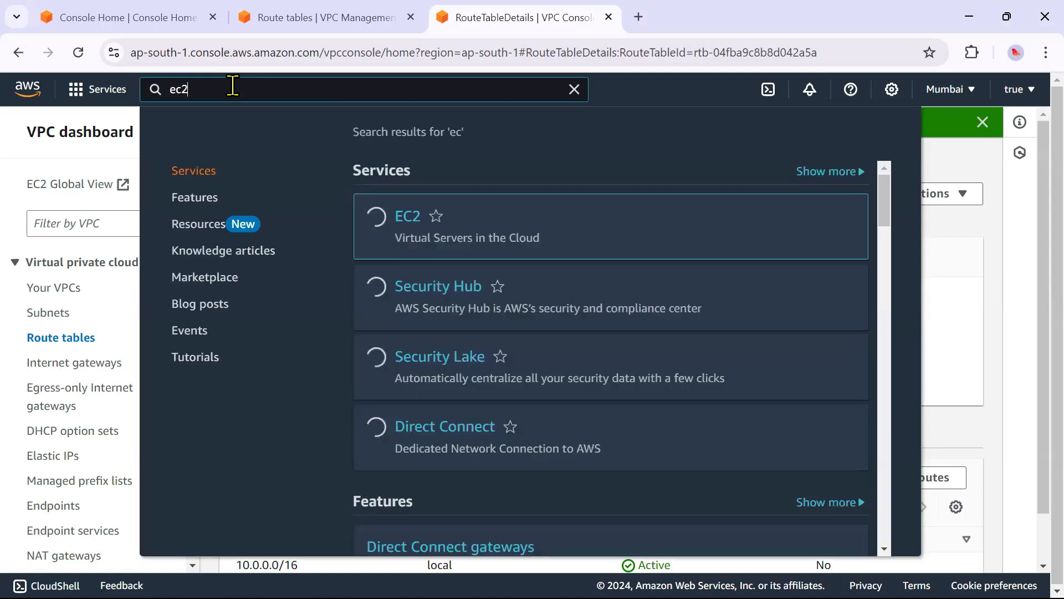
{"action": "right_click", "coordinate": [410, 219]}
{"action": "left_click", "coordinate": [493, 235]}
{"action": "left_click", "coordinate": [691, 12]}
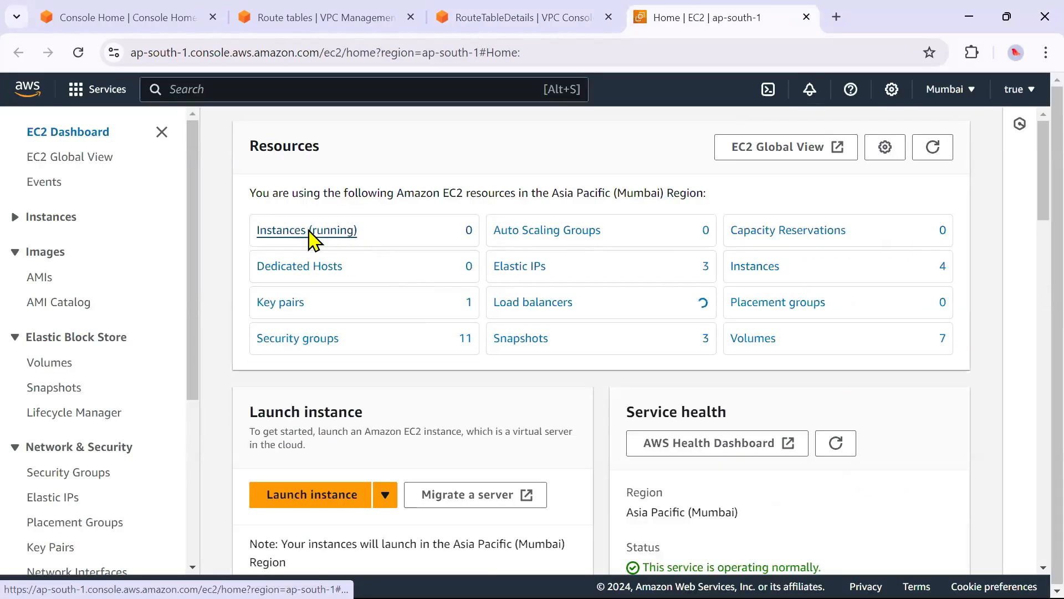
Start launching a new EC2 instance and name it new_public_ec2
{"action": "left_click", "coordinate": [313, 240]}
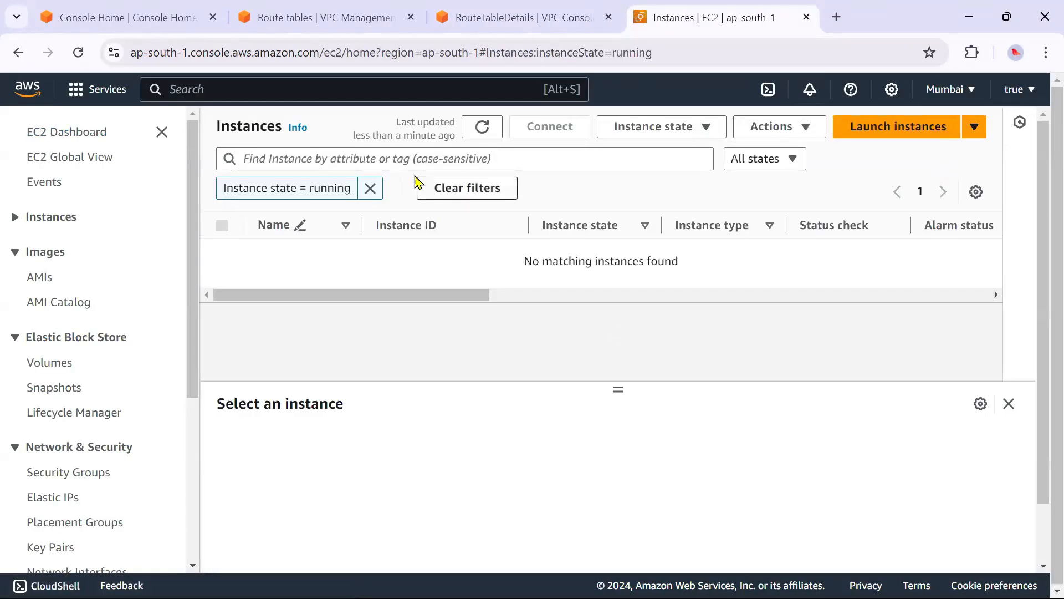
{"action": "left_click", "coordinate": [417, 183]}
{"action": "left_click", "coordinate": [905, 136]}
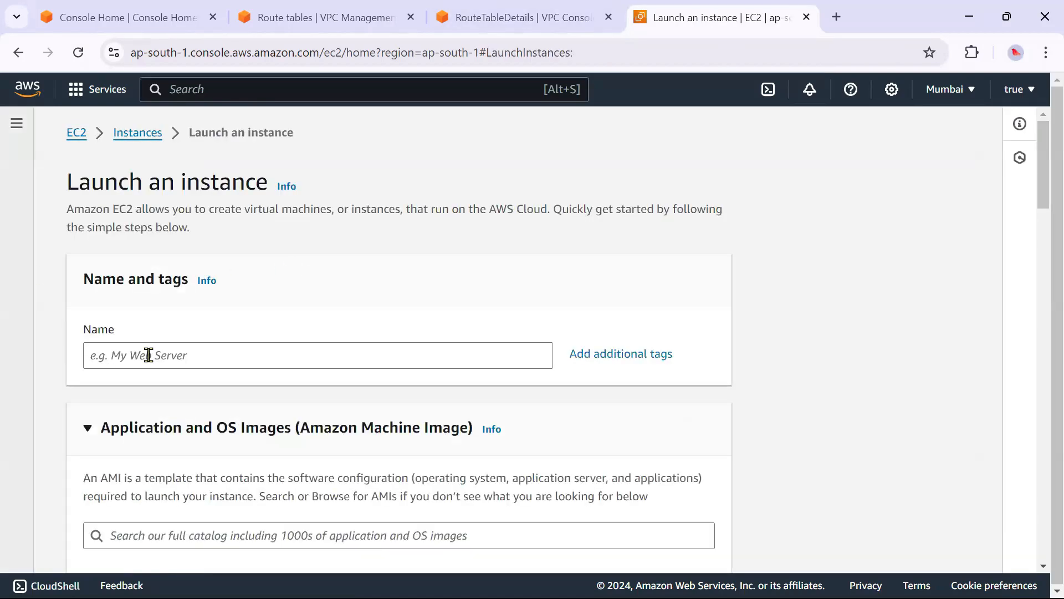
{"action": "left_click", "coordinate": [173, 347]}
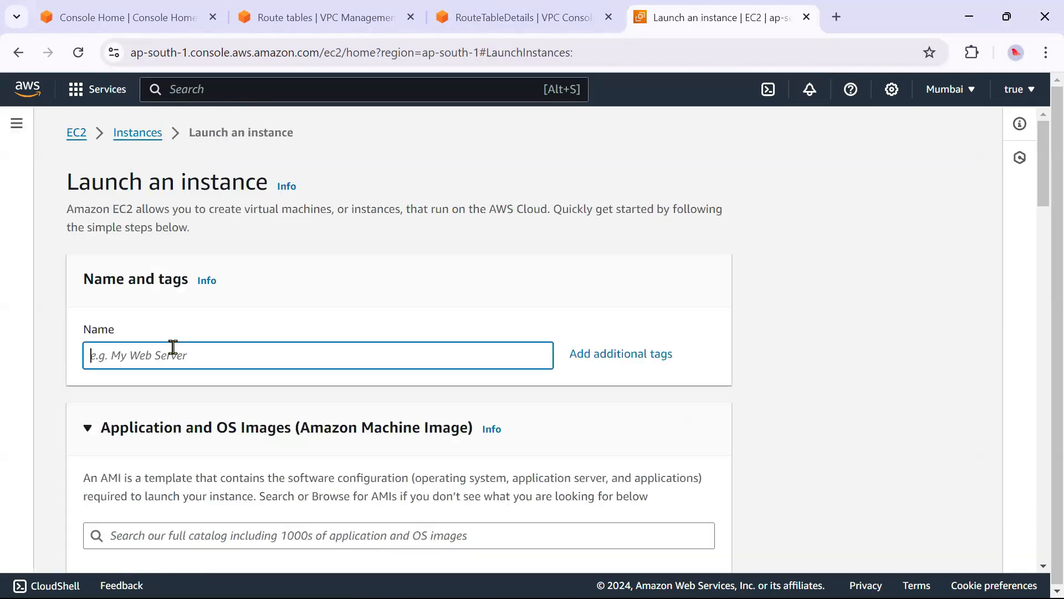
{"action": "type", "text": "new_public_ec2"}
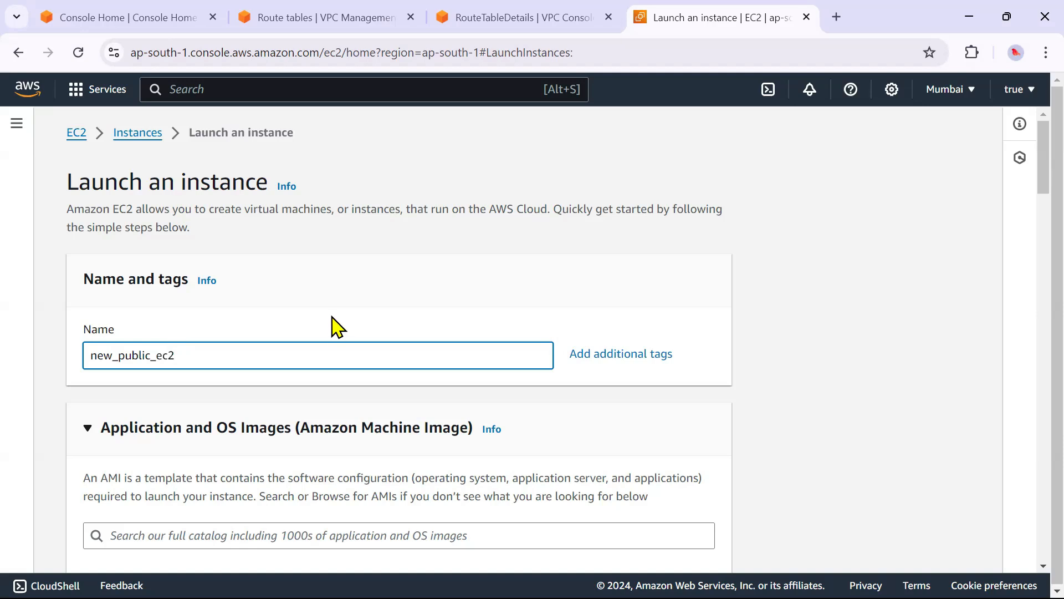
Choose Ubuntu Server 24.04 LTS as the machine image for the instance
{"action": "scroll", "coordinate": [331, 327], "scroll_direction": "down", "scroll_amount": 6}
{"action": "left_click", "coordinate": [287, 346]}
{"action": "scroll", "coordinate": [382, 250], "scroll_direction": "down", "scroll_amount": 5}
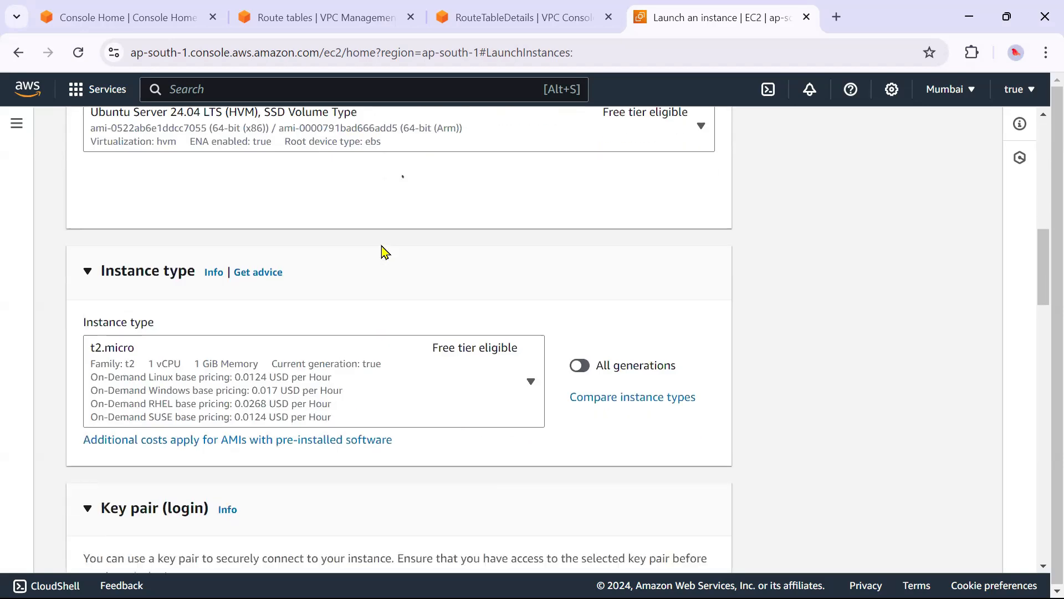
Create an RSA key pair named temp in .pem format for the instance
{"action": "scroll", "coordinate": [266, 321], "scroll_direction": "down", "scroll_amount": 4}
{"action": "scroll", "coordinate": [232, 346], "scroll_direction": "down", "scroll_amount": 6}
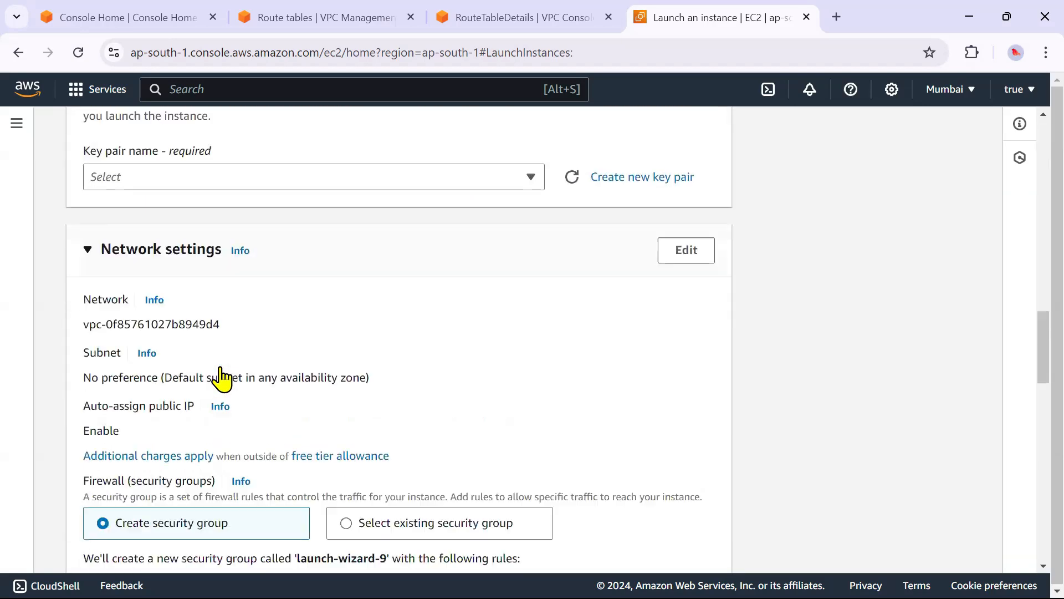
{"action": "left_click", "coordinate": [226, 160]}
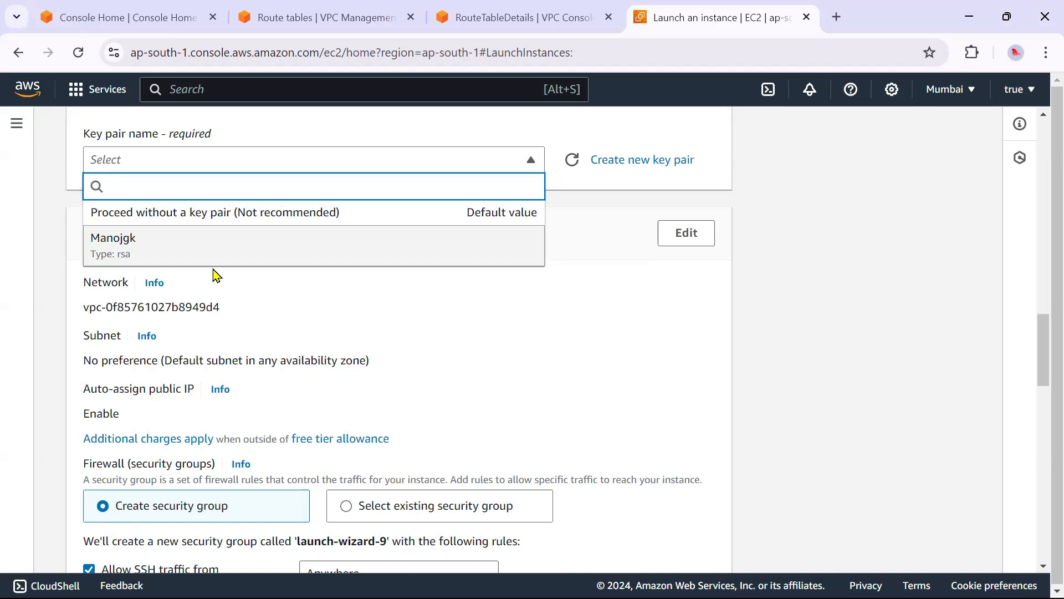
{"action": "left_click", "coordinate": [541, 384]}
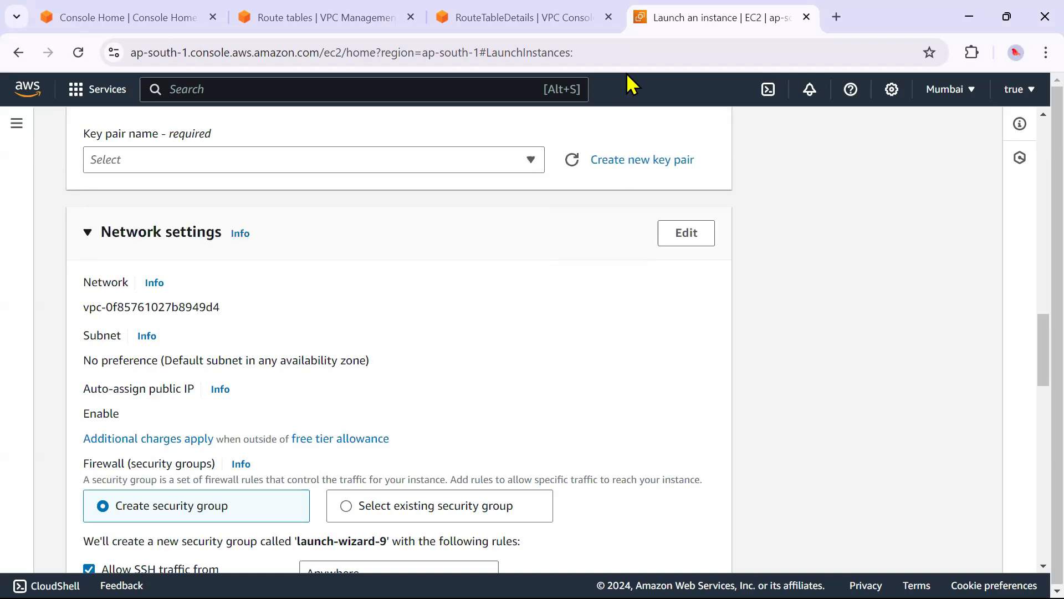
{"action": "left_click", "coordinate": [639, 162]}
{"action": "left_click", "coordinate": [372, 226]}
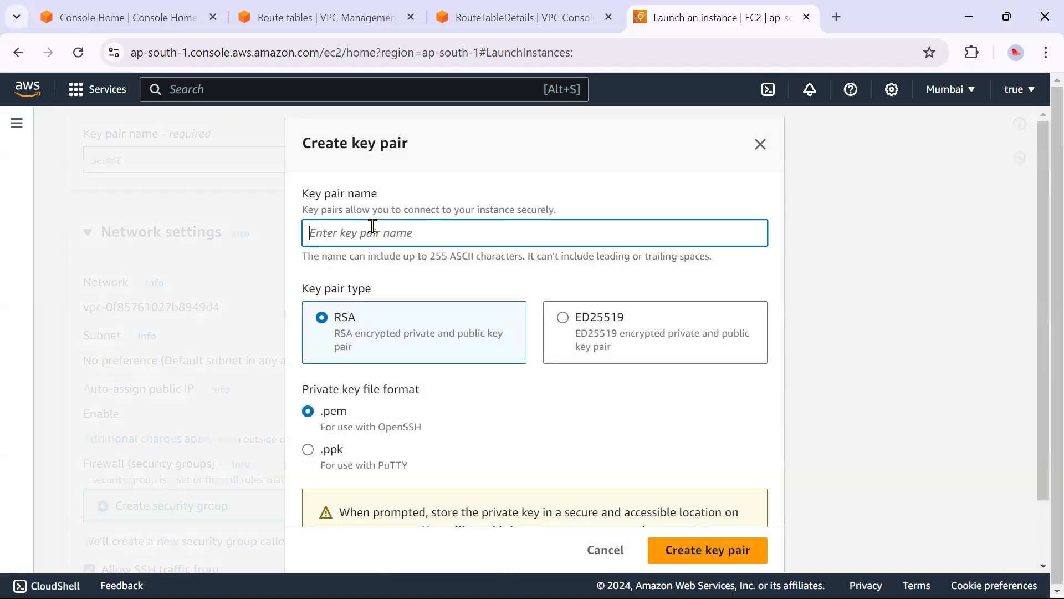
{"action": "type", "text": "temp"}
{"action": "scroll", "coordinate": [492, 363], "scroll_direction": "down", "scroll_amount": 2}
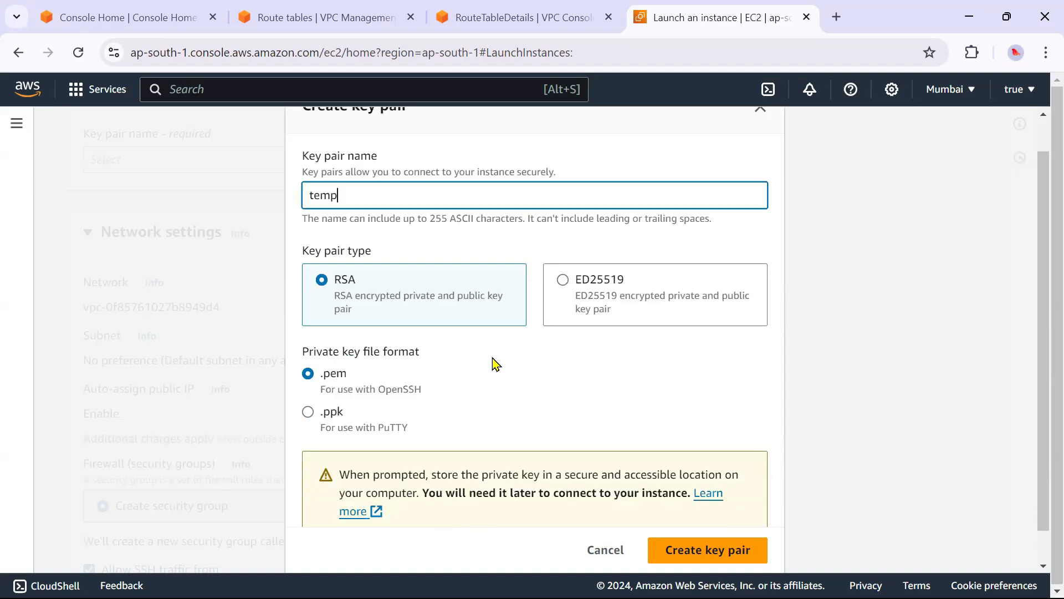
{"action": "left_click", "coordinate": [757, 536]}
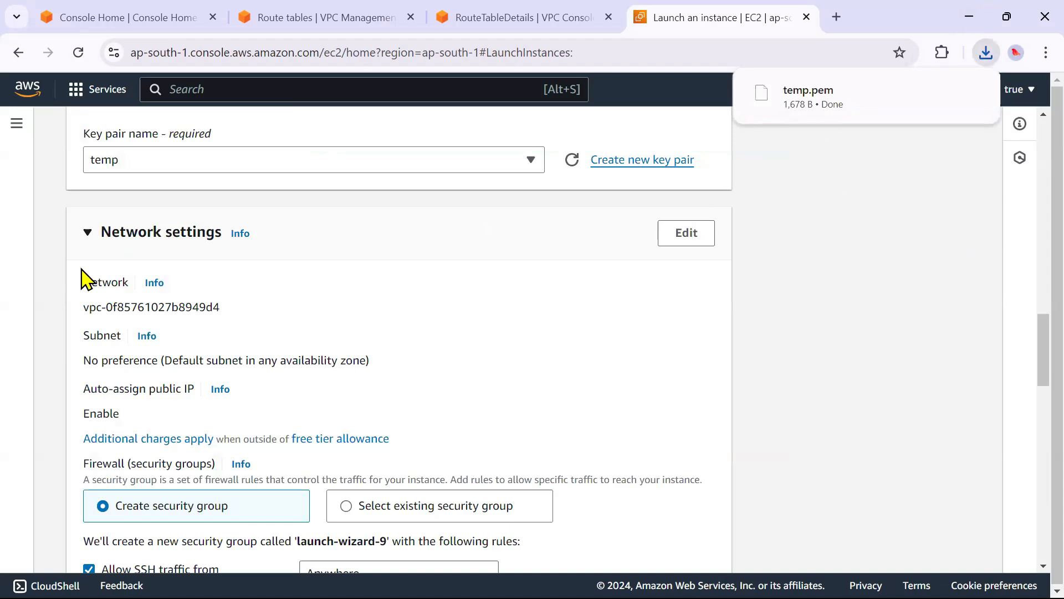
Choose temp as the key pair for logging in to the instance
{"action": "scroll", "coordinate": [436, 338], "scroll_direction": "down", "scroll_amount": 3}
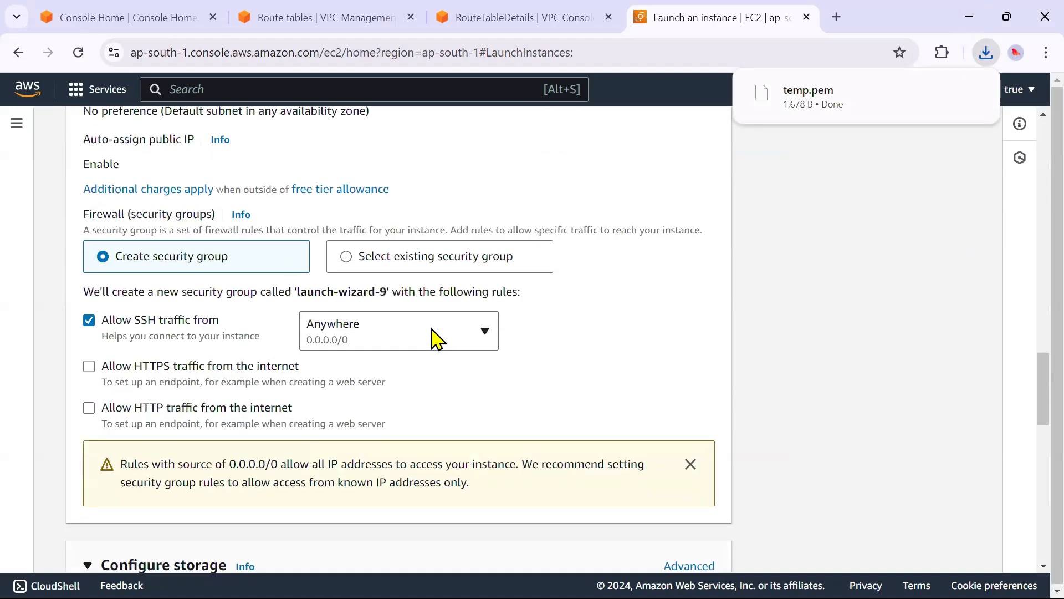
{"action": "scroll", "coordinate": [289, 270], "scroll_direction": "up", "scroll_amount": 4}
{"action": "left_click", "coordinate": [297, 247]}
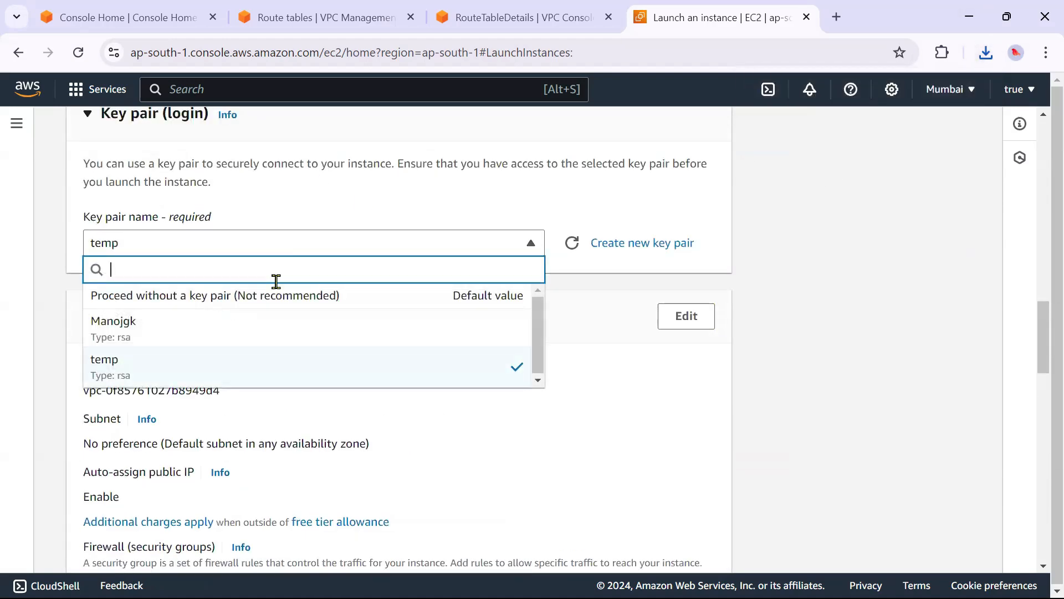
{"action": "left_click", "coordinate": [157, 381]}
Edit the instance's network settings to use the new_vpc VPC and its new_public subnet
{"action": "scroll", "coordinate": [451, 381], "scroll_direction": "down", "scroll_amount": 4}
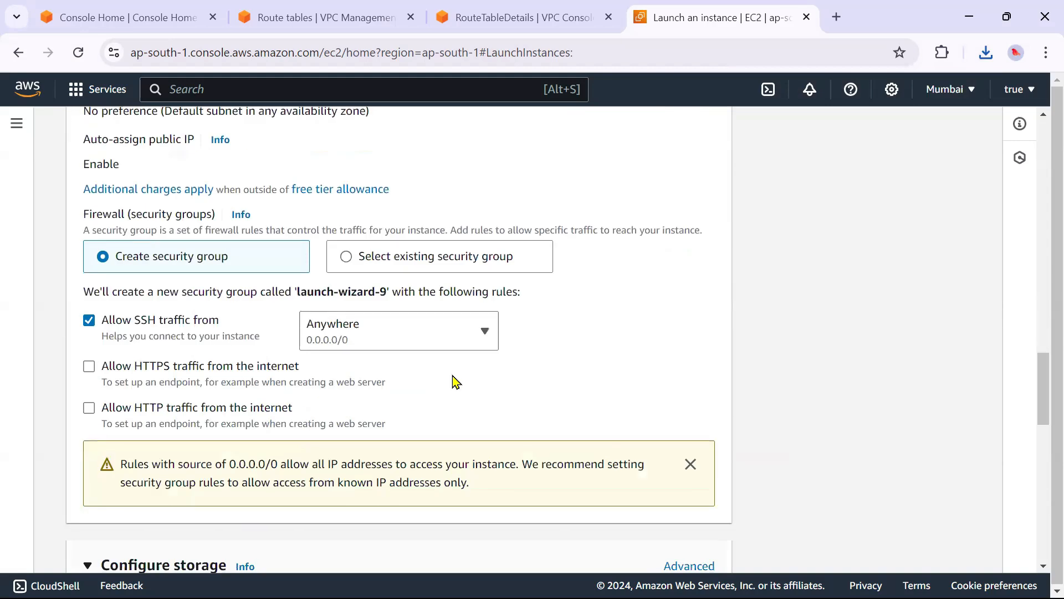
{"action": "scroll", "coordinate": [549, 322], "scroll_direction": "up", "scroll_amount": 3}
{"action": "left_click", "coordinate": [694, 235]}
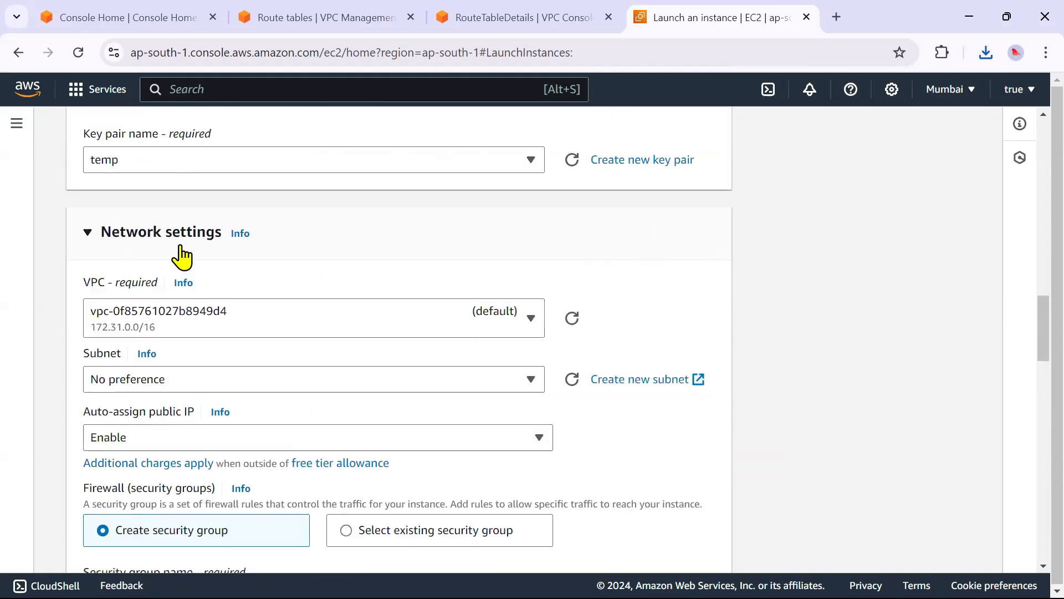
{"action": "left_click", "coordinate": [249, 332]}
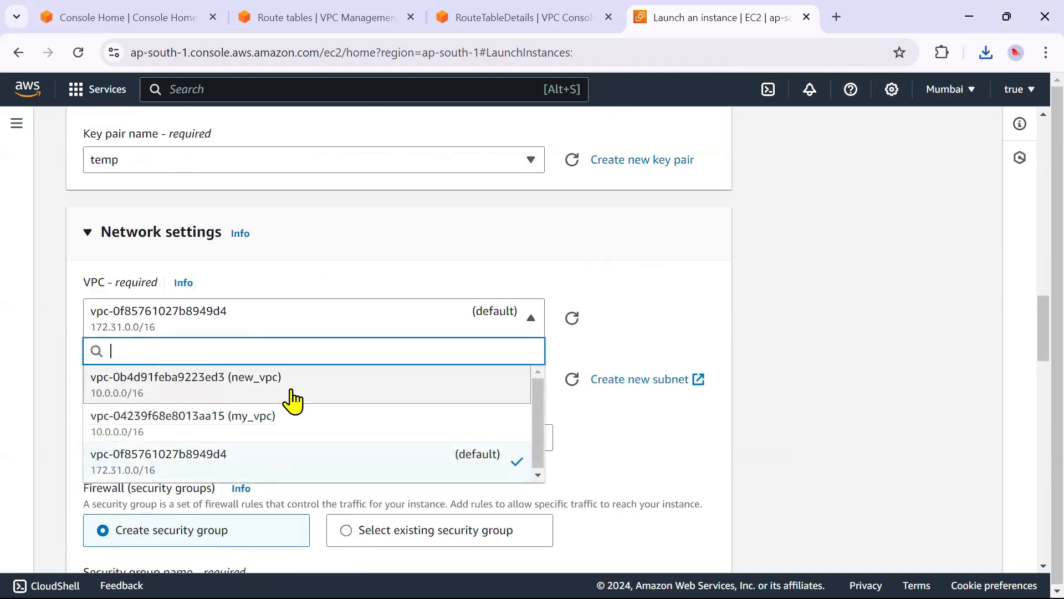
{"action": "left_click", "coordinate": [255, 376]}
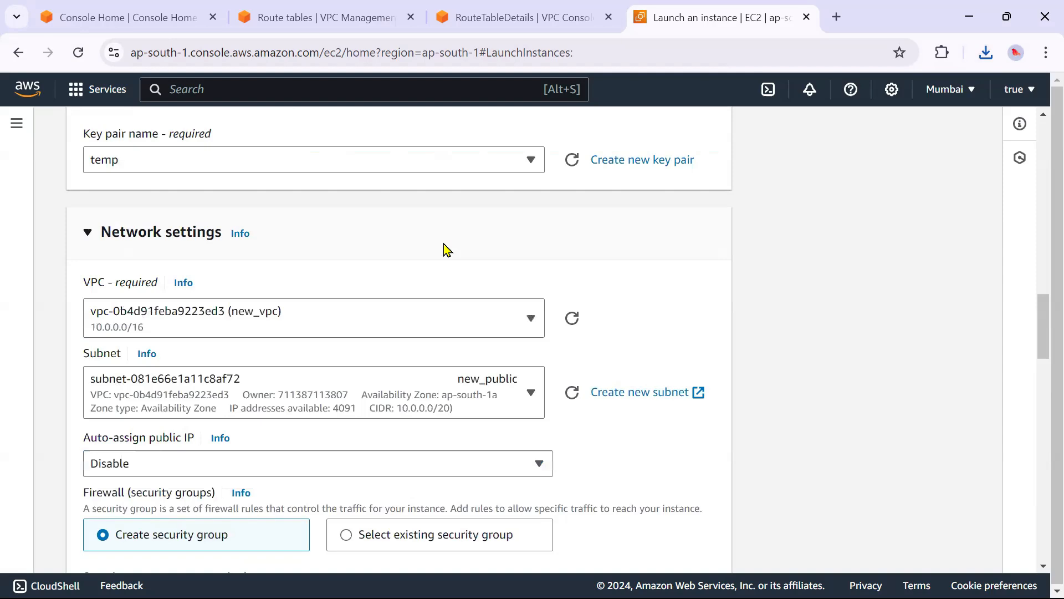
{"action": "scroll", "coordinate": [284, 313], "scroll_direction": "down", "scroll_amount": 2}
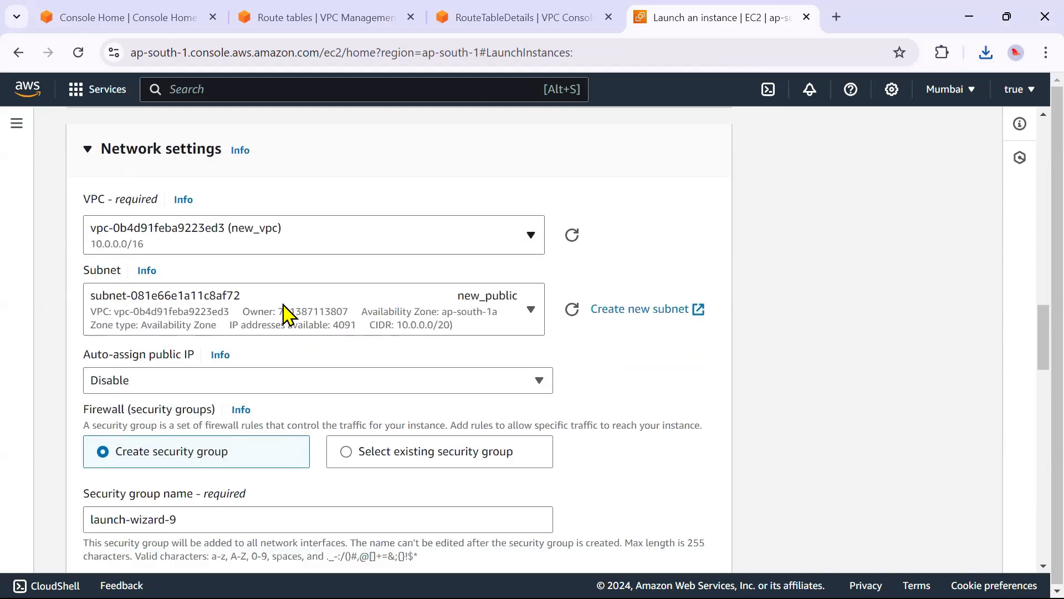
{"action": "left_click", "coordinate": [477, 311]}
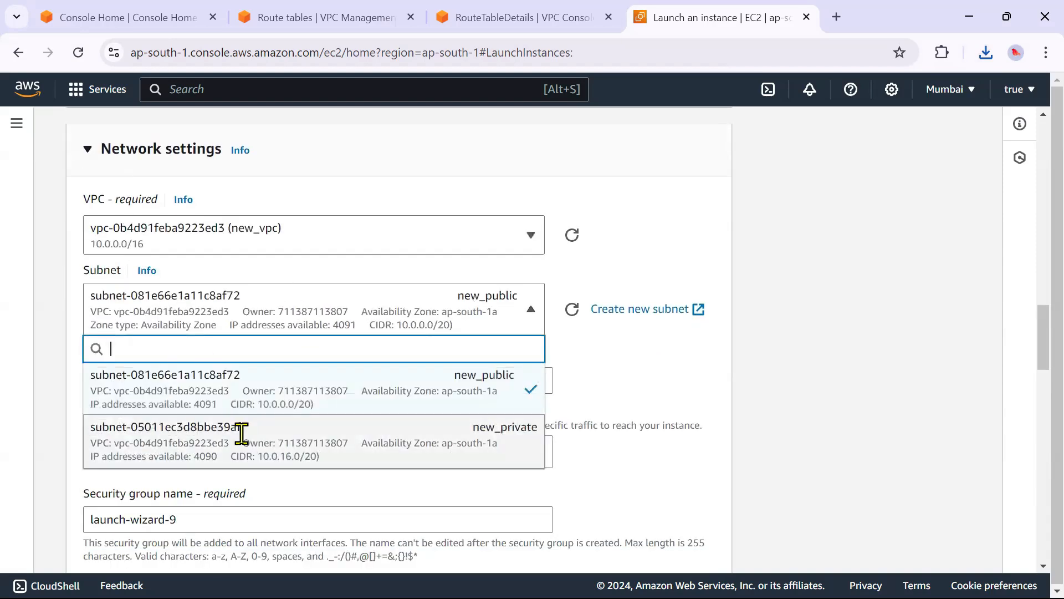
{"action": "left_click", "coordinate": [422, 388]}
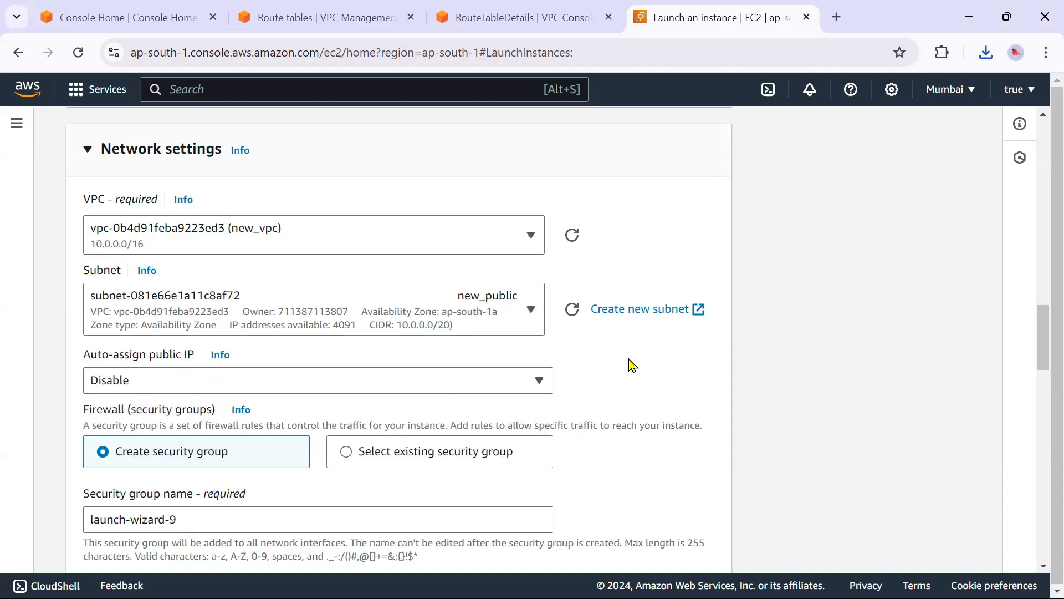
Enable auto-assignment of a public IP in the instance's network settings
{"action": "scroll", "coordinate": [627, 364], "scroll_direction": "down", "scroll_amount": 3}
{"action": "left_click", "coordinate": [313, 220]}
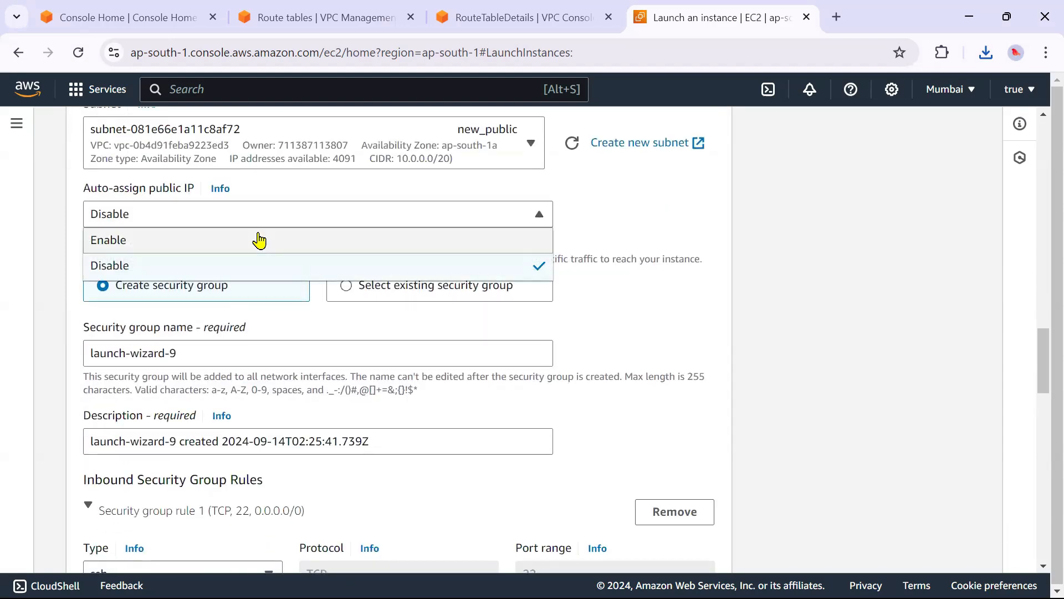
{"action": "left_click", "coordinate": [195, 248]}
Add a second inbound security group rule of type Custom TCP with port range 80
{"action": "scroll", "coordinate": [625, 280], "scroll_direction": "down", "scroll_amount": 3}
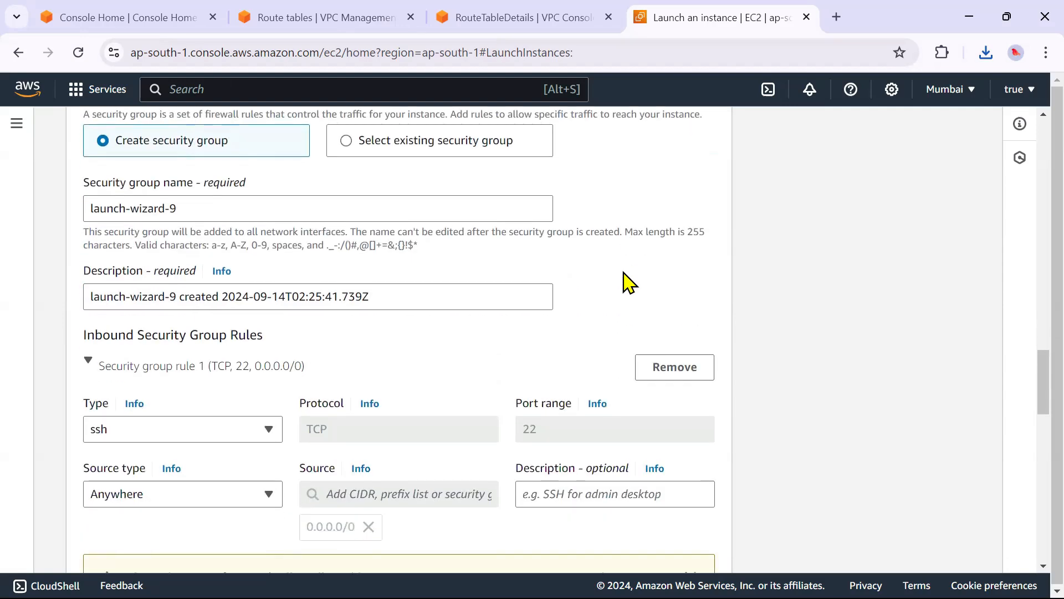
{"action": "scroll", "coordinate": [625, 281], "scroll_direction": "down", "scroll_amount": 4}
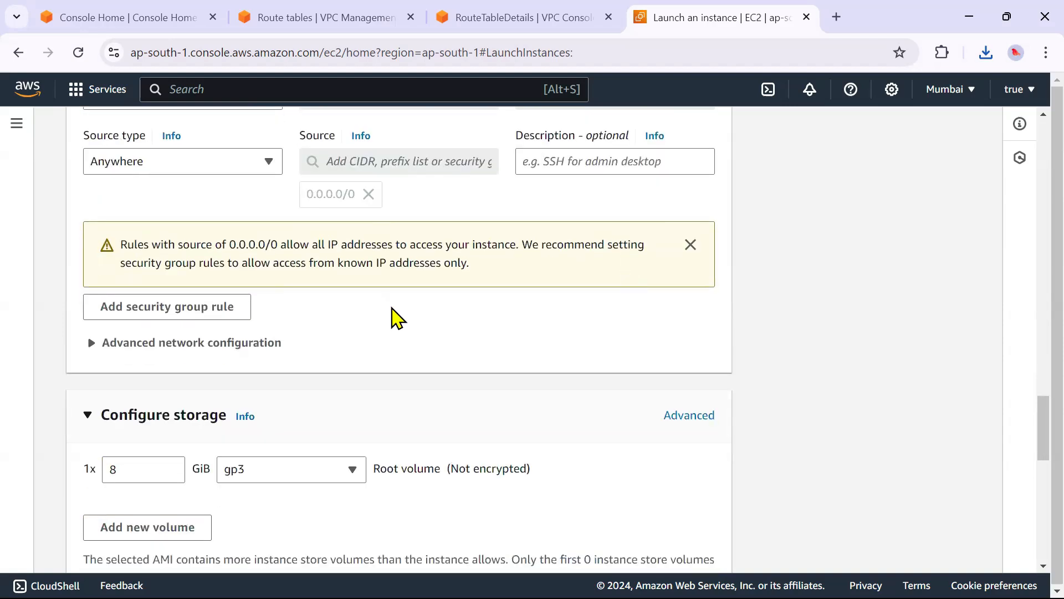
{"action": "left_click", "coordinate": [172, 314]}
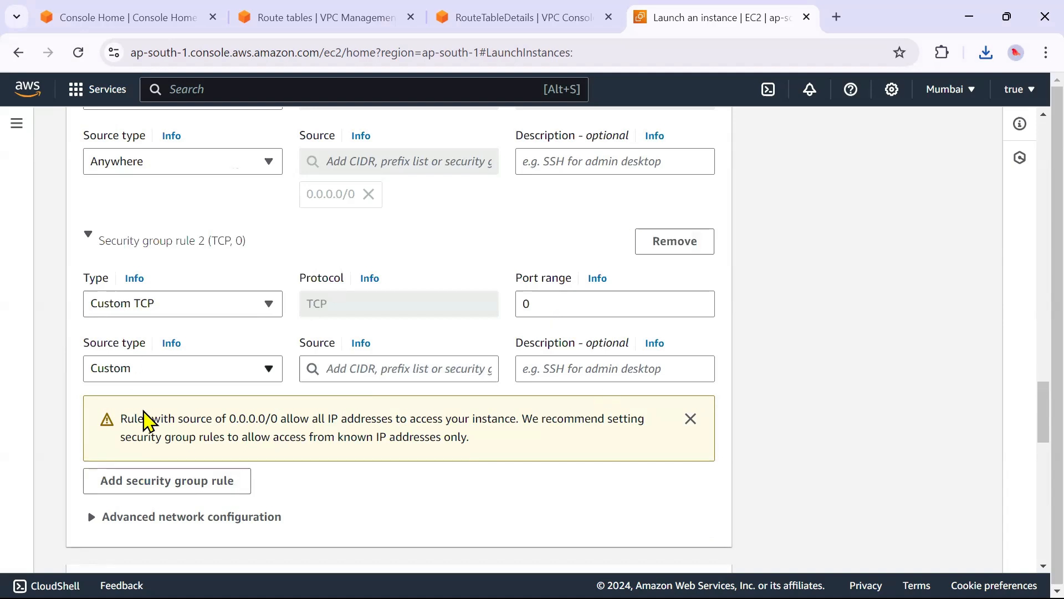
{"action": "left_click", "coordinate": [550, 304]}
{"action": "key", "text": "BackSpace"}
{"action": "type", "text": "80"}
{"action": "left_click", "coordinate": [470, 285]}
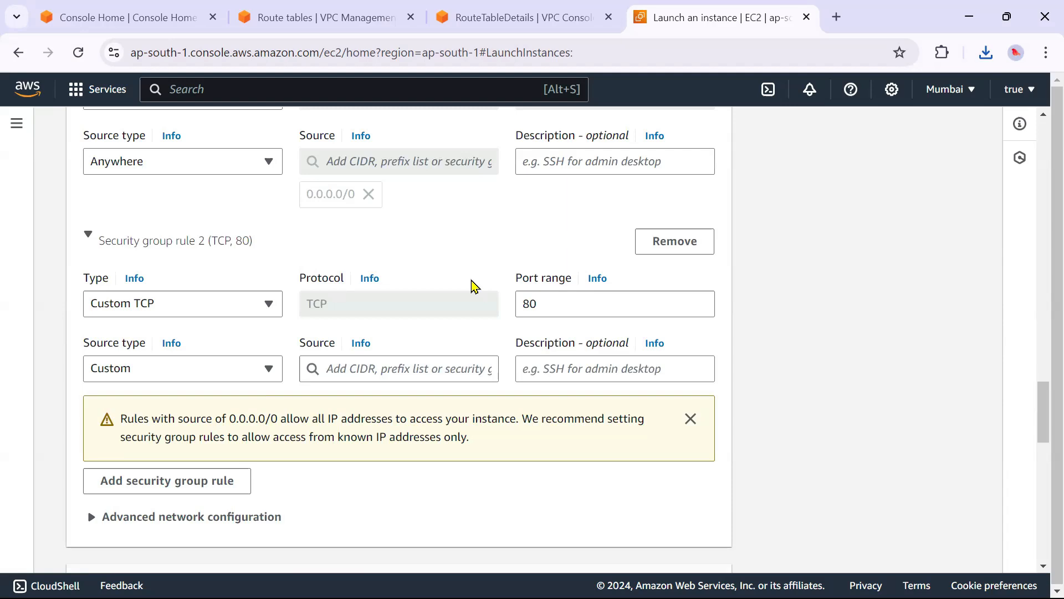
Set the port 80 rule's source to 0.0.0.0/0 and launch the instance
{"action": "scroll", "coordinate": [472, 286], "scroll_direction": "down", "scroll_amount": 12}
{"action": "scroll", "coordinate": [472, 286], "scroll_direction": "down", "scroll_amount": 2}
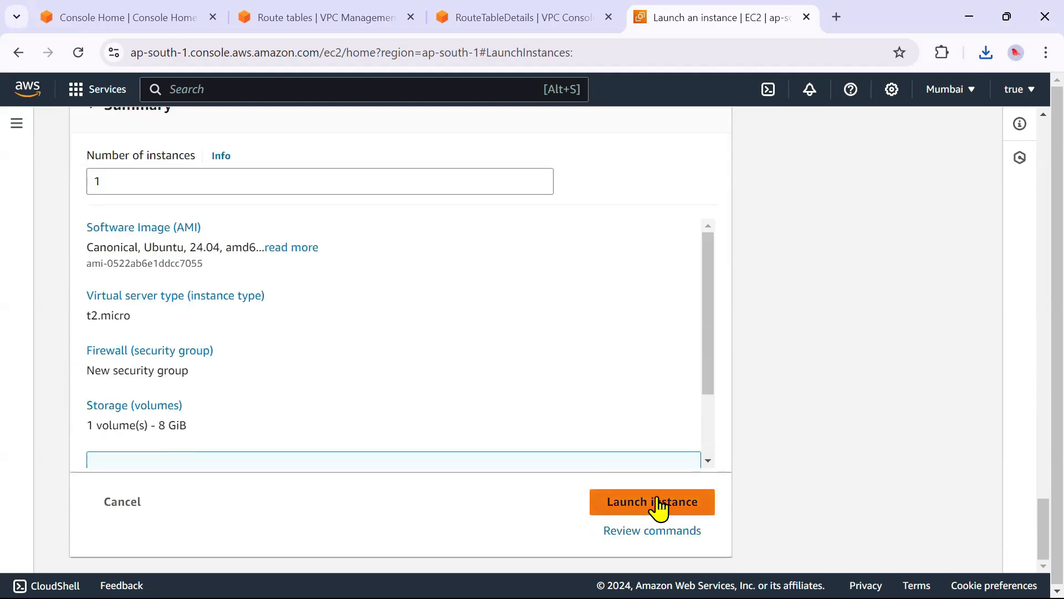
{"action": "scroll", "coordinate": [637, 433], "scroll_direction": "up", "scroll_amount": 1}
{"action": "scroll", "coordinate": [679, 468], "scroll_direction": "up", "scroll_amount": 10}
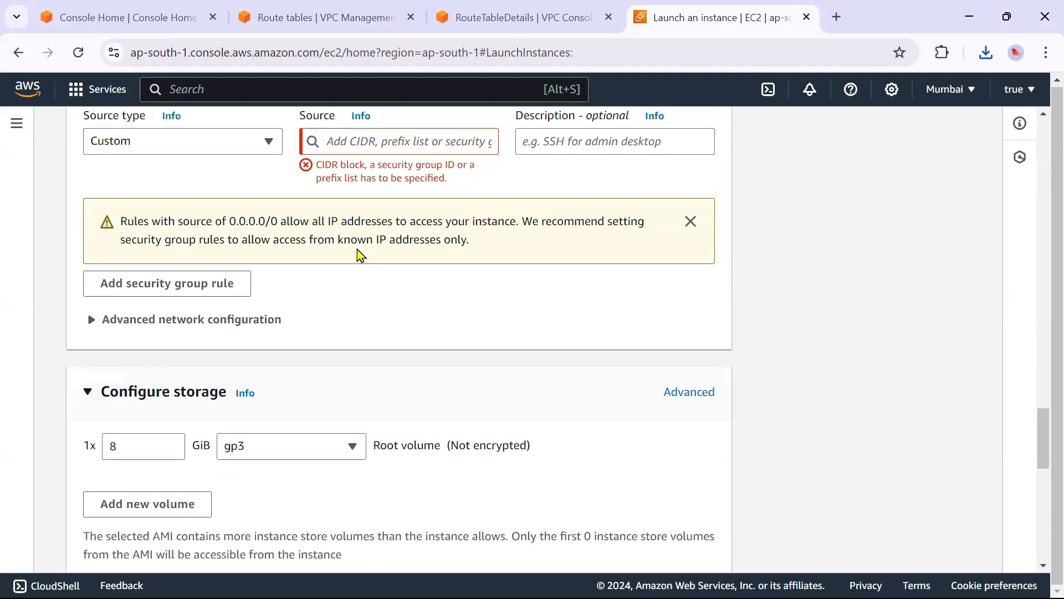
{"action": "scroll", "coordinate": [366, 264], "scroll_direction": "up", "scroll_amount": 3}
{"action": "scroll", "coordinate": [433, 363], "scroll_direction": "up", "scroll_amount": 2}
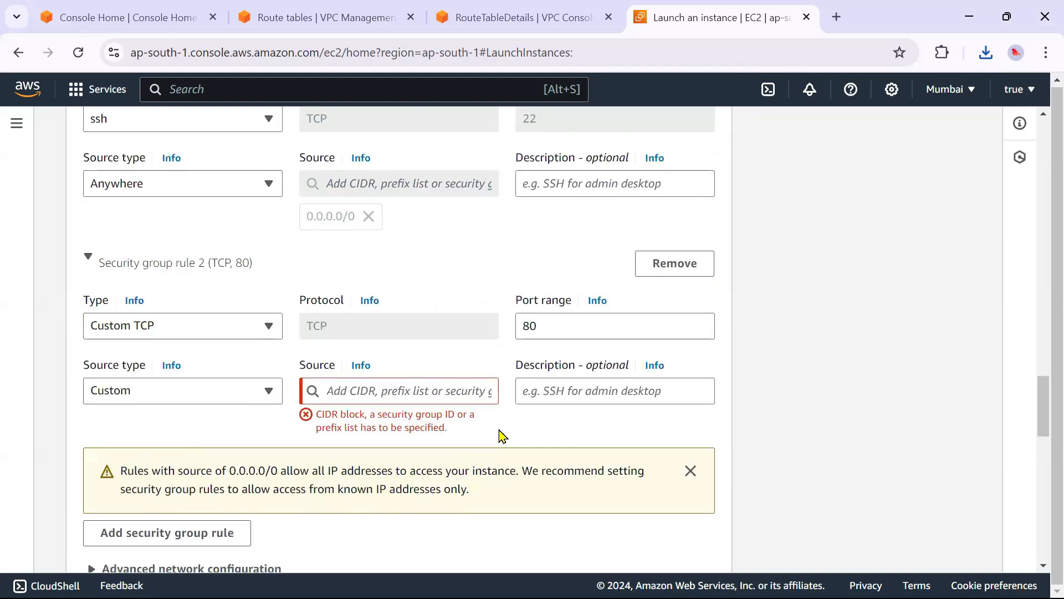
{"action": "scroll", "coordinate": [501, 435], "scroll_direction": "down", "scroll_amount": 2}
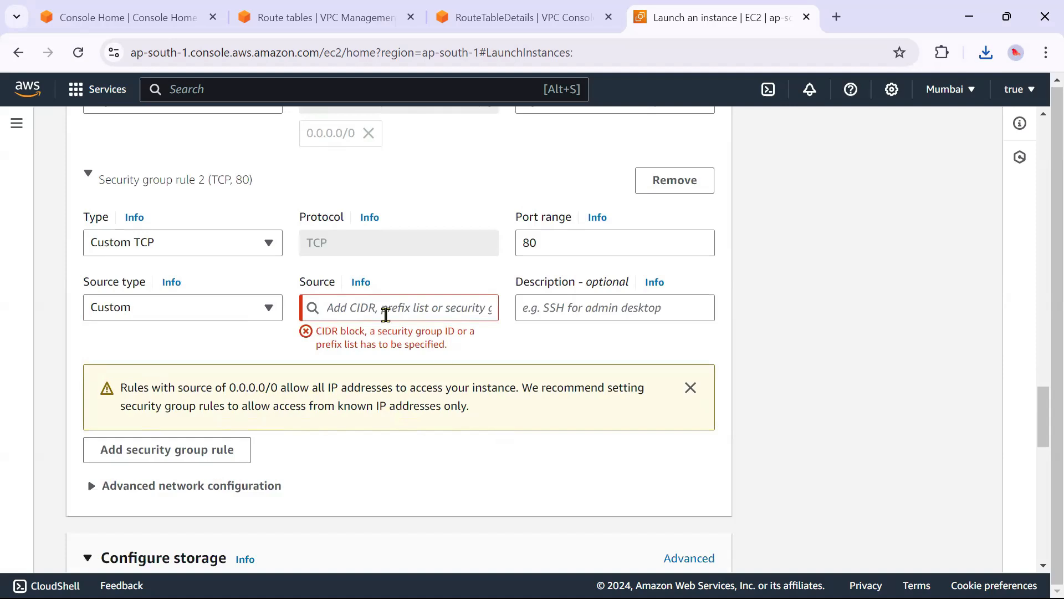
{"action": "left_click", "coordinate": [386, 315]}
{"action": "left_click", "coordinate": [351, 365]}
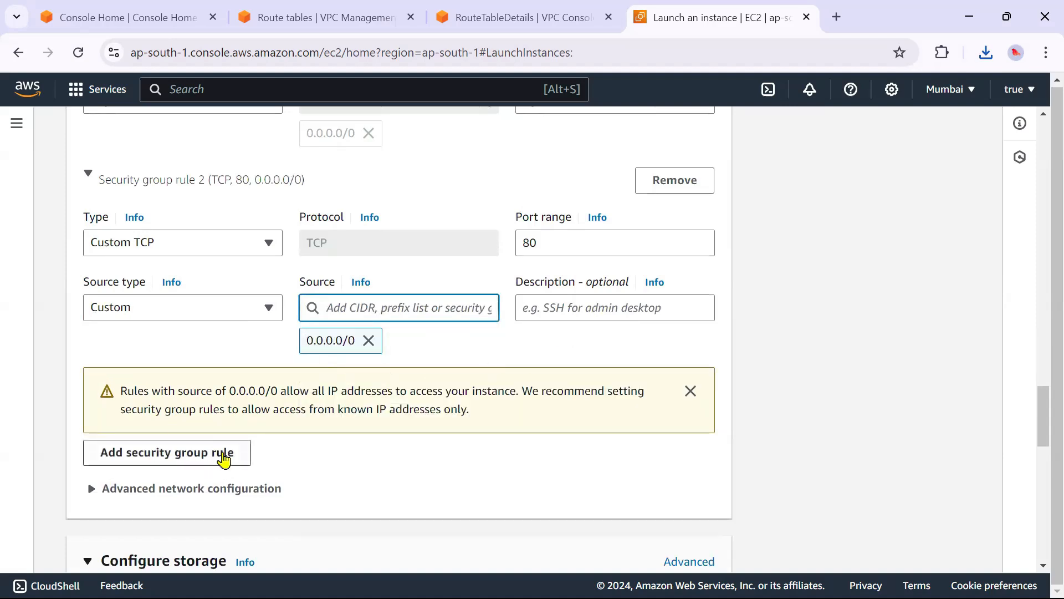
{"action": "scroll", "coordinate": [413, 392], "scroll_direction": "down", "scroll_amount": 15}
{"action": "left_click", "coordinate": [650, 493]}
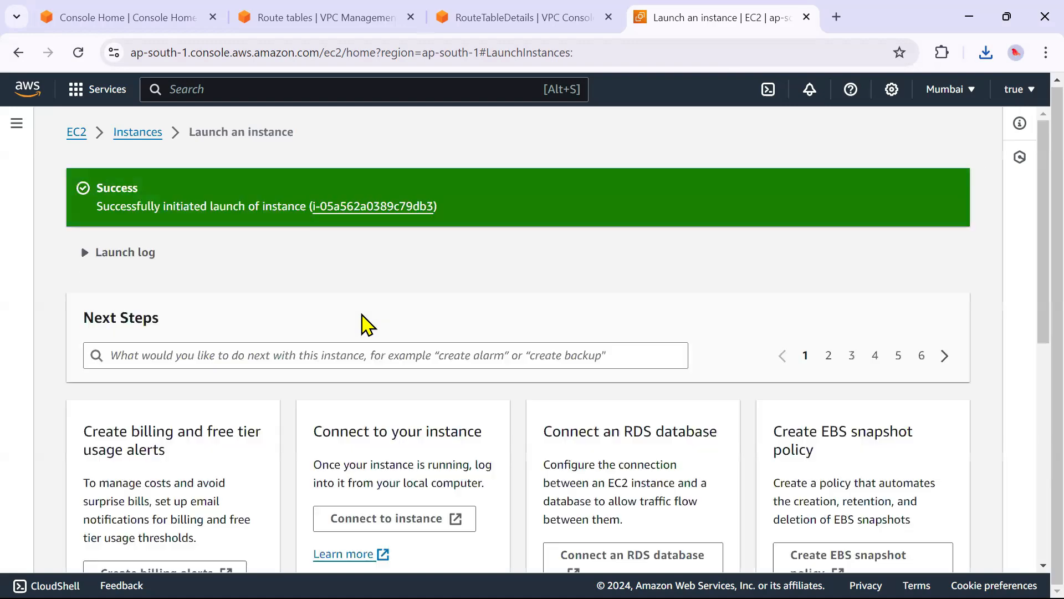
Review the network diagram in the Wireless Display window and switch back to Chrome
{"action": "key", "text": "alt+Tab"}
{"action": "key", "text": "Tab"}
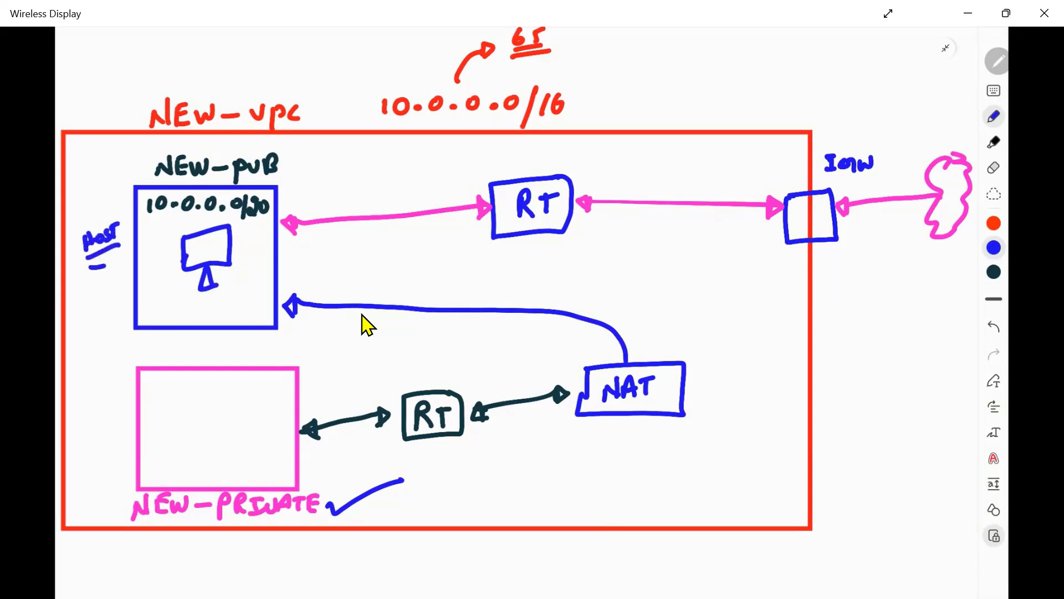
{"action": "key", "text": "alt+Tab"}
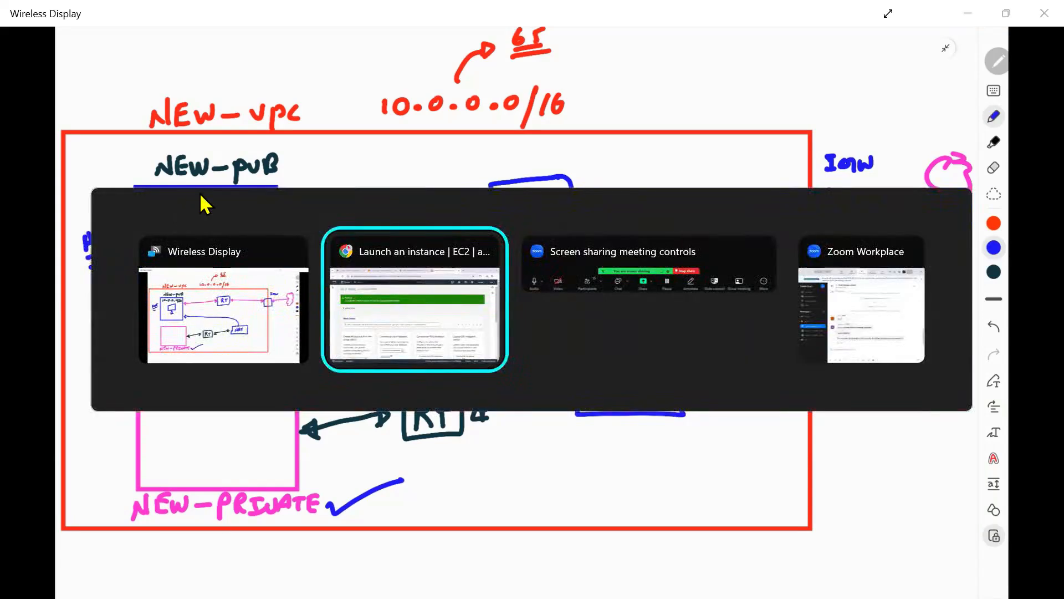
{"action": "left_click", "coordinate": [459, 256]}
Open the EC2 instances list and reload it
{"action": "left_click", "coordinate": [135, 143]}
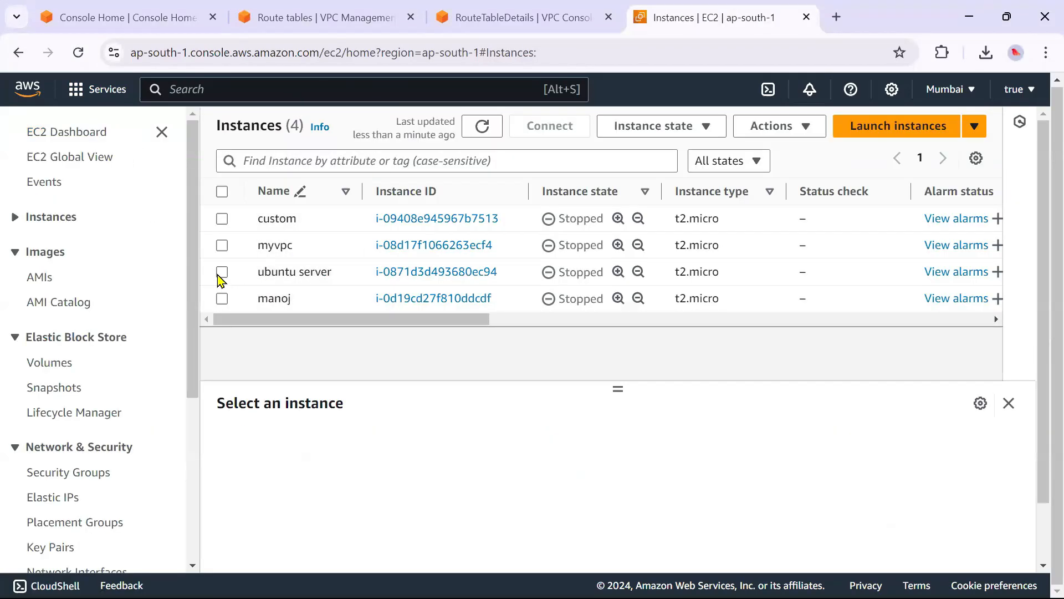
{"action": "scroll", "coordinate": [270, 257], "scroll_direction": "down", "scroll_amount": 2}
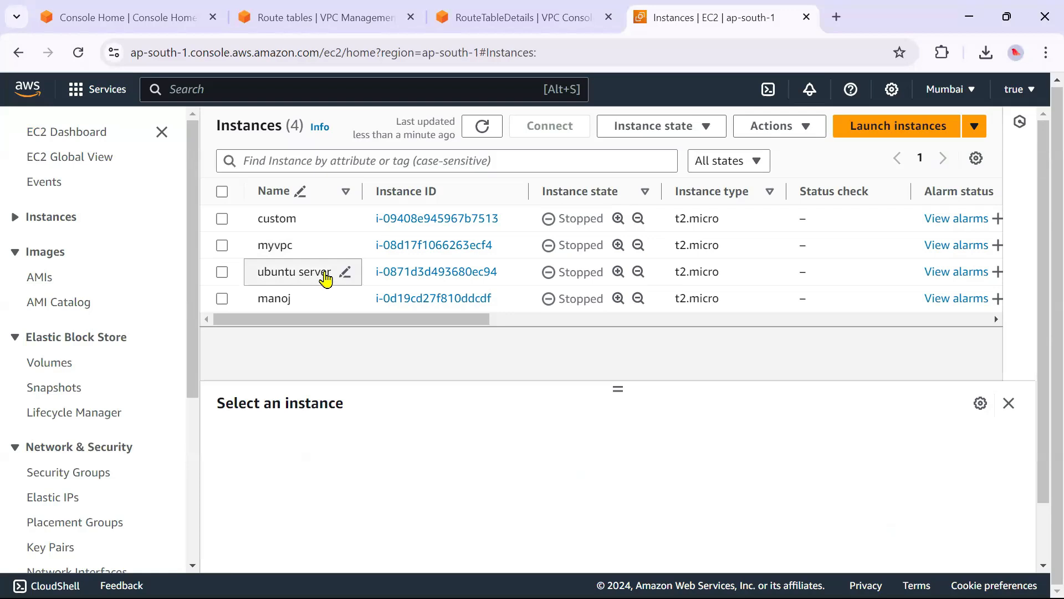
{"action": "left_click", "coordinate": [78, 52]}
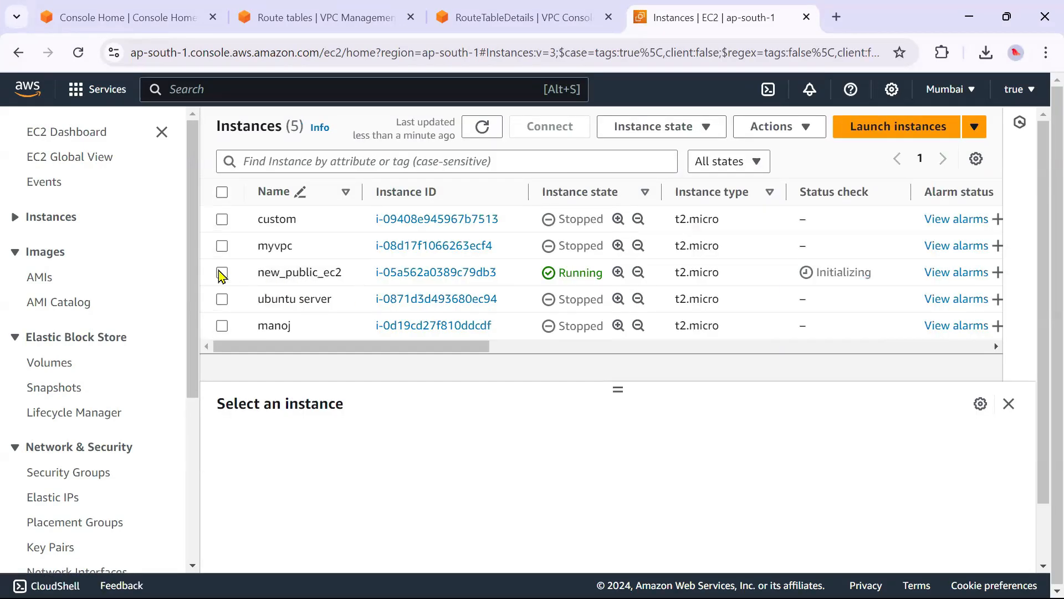
Select the new_public_ec2 instance and open its Connect to instance page to review the EC2 Instance Connect options
{"action": "left_click", "coordinate": [221, 273]}
{"action": "scroll", "coordinate": [610, 488], "scroll_direction": "down", "scroll_amount": 2}
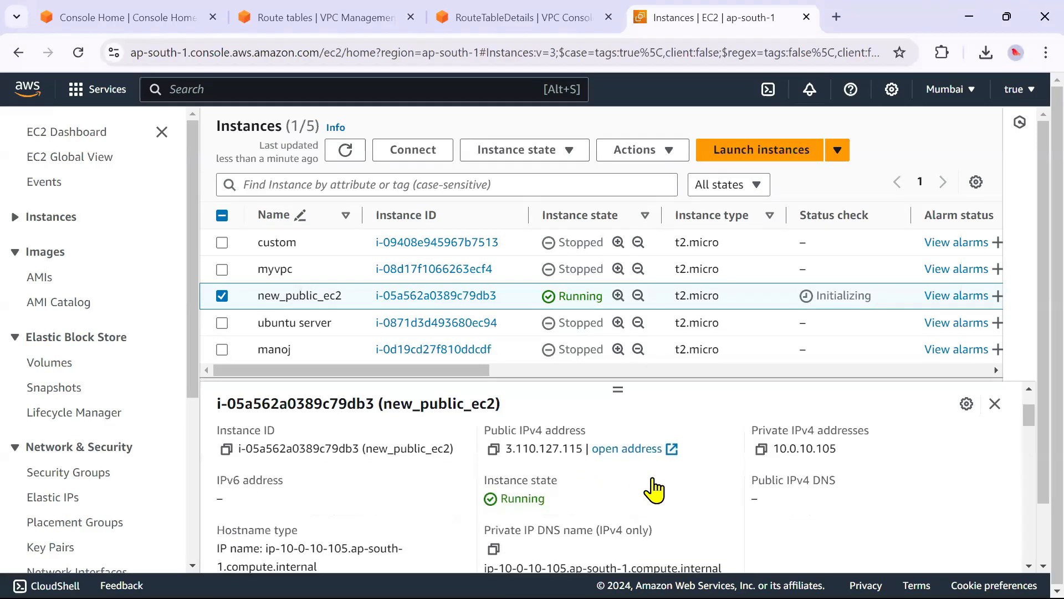
{"action": "scroll", "coordinate": [547, 447], "scroll_direction": "up", "scroll_amount": 2}
{"action": "left_click", "coordinate": [421, 151]}
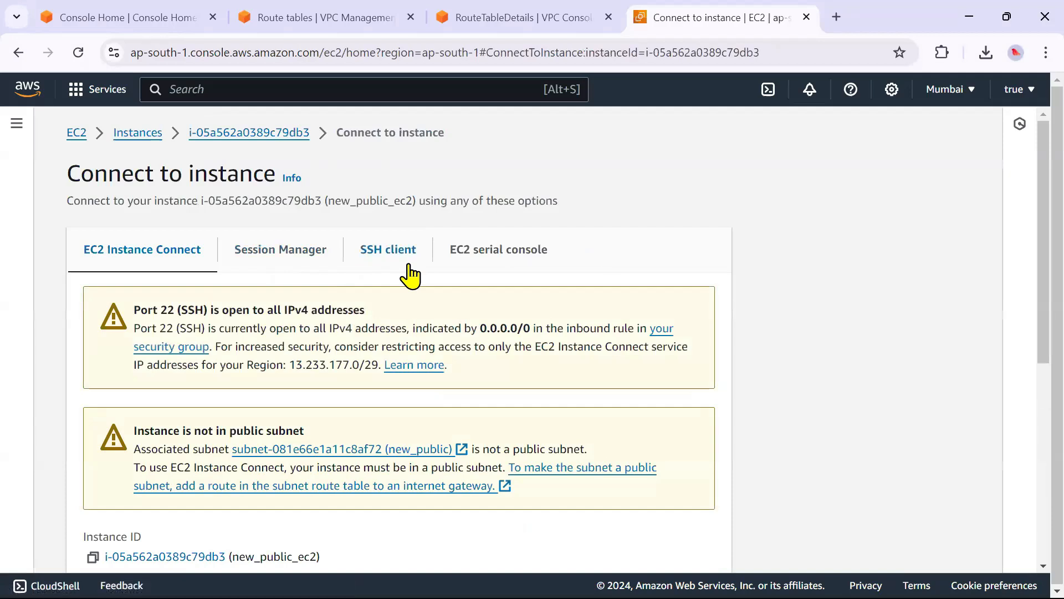
{"action": "scroll", "coordinate": [411, 276], "scroll_direction": "down", "scroll_amount": 3}
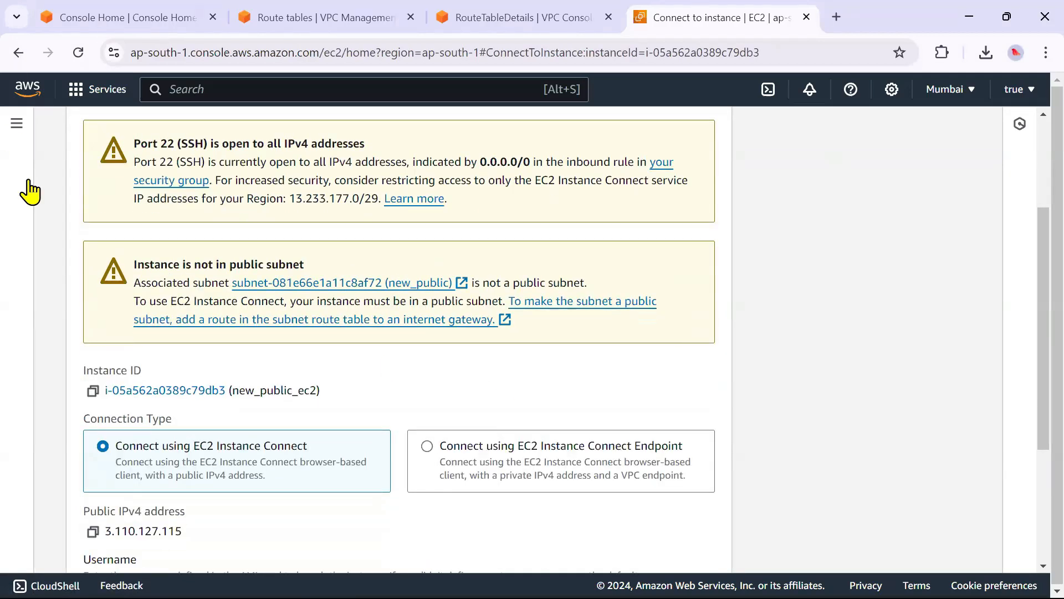
{"action": "scroll", "coordinate": [404, 350], "scroll_direction": "down", "scroll_amount": 2}
{"action": "scroll", "coordinate": [404, 344], "scroll_direction": "up", "scroll_amount": 5}
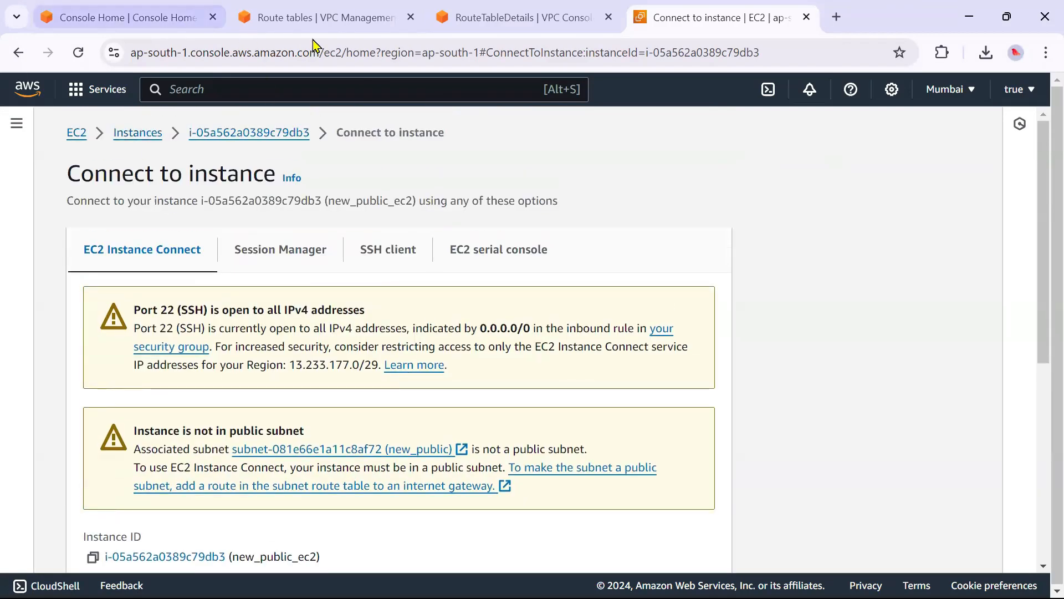
Inspect the routes of the new_public_rt route table and leave the route editor without saving
{"action": "left_click", "coordinate": [314, 18]}
{"action": "left_click", "coordinate": [739, 392]}
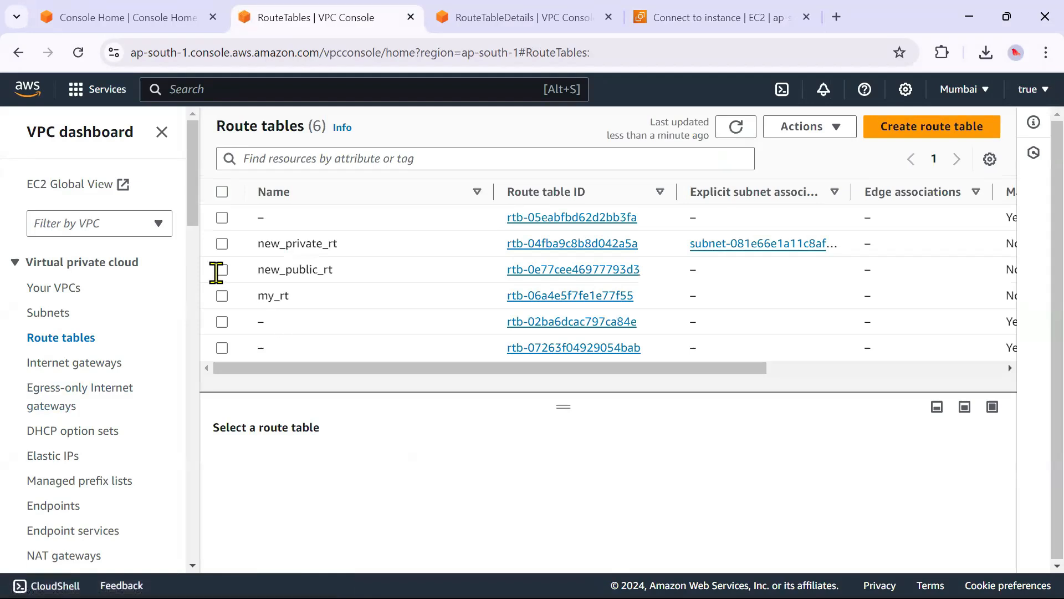
{"action": "left_click", "coordinate": [221, 270]}
{"action": "left_click", "coordinate": [322, 465]}
{"action": "scroll", "coordinate": [357, 448], "scroll_direction": "down", "scroll_amount": 2}
{"action": "left_click", "coordinate": [907, 443]}
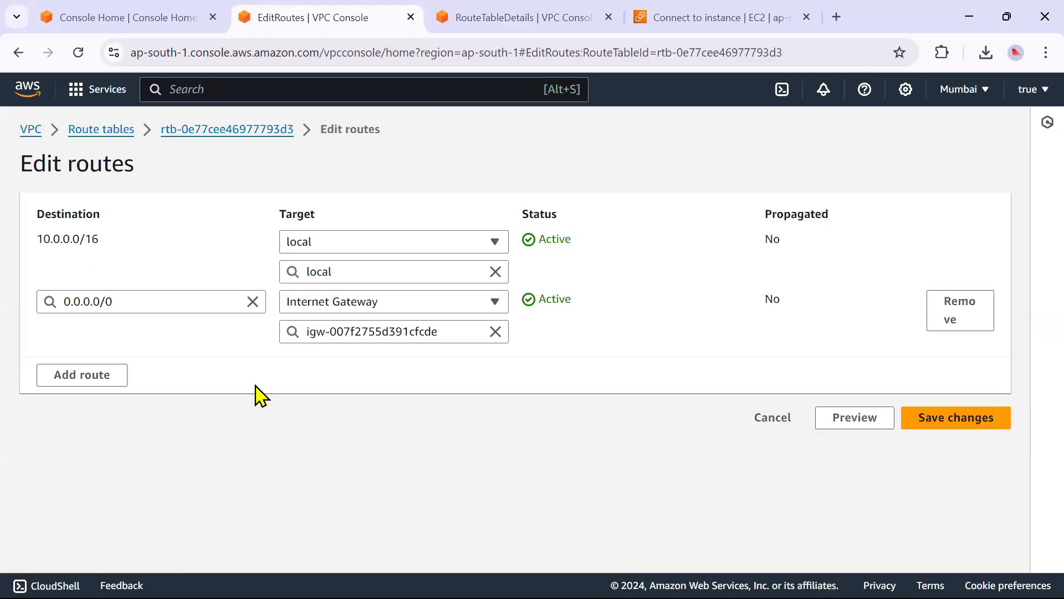
{"action": "left_click", "coordinate": [776, 425]}
Associate the new_public subnet with the new_public_rt route table and save the association
{"action": "left_click", "coordinate": [365, 467]}
{"action": "scroll", "coordinate": [827, 468], "scroll_direction": "down", "scroll_amount": 4}
{"action": "scroll", "coordinate": [860, 468], "scroll_direction": "up", "scroll_amount": 3}
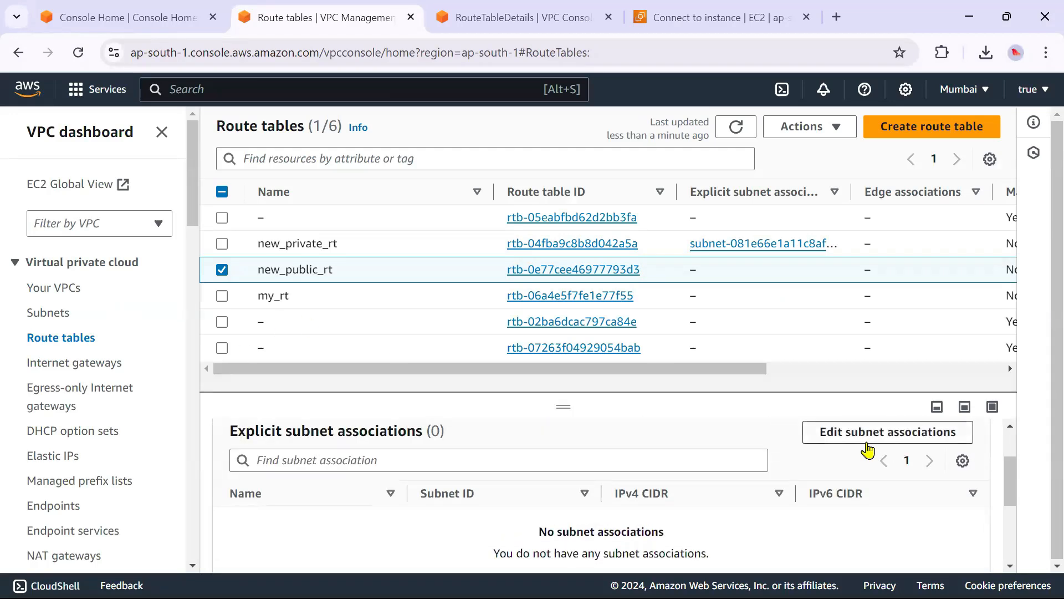
{"action": "left_click", "coordinate": [867, 448]}
{"action": "left_click", "coordinate": [42, 316]}
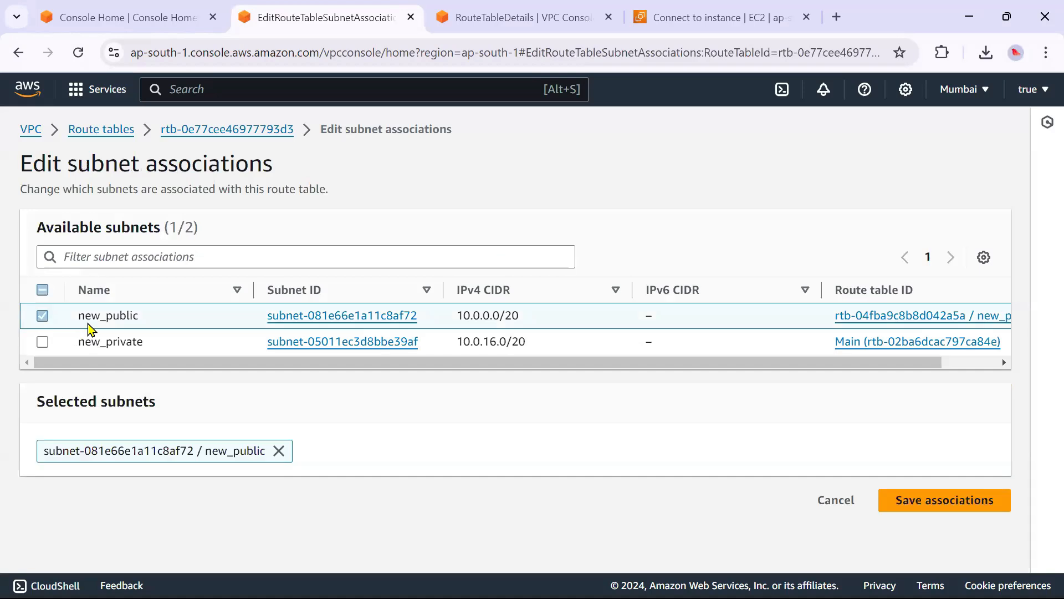
{"action": "left_click", "coordinate": [969, 500]}
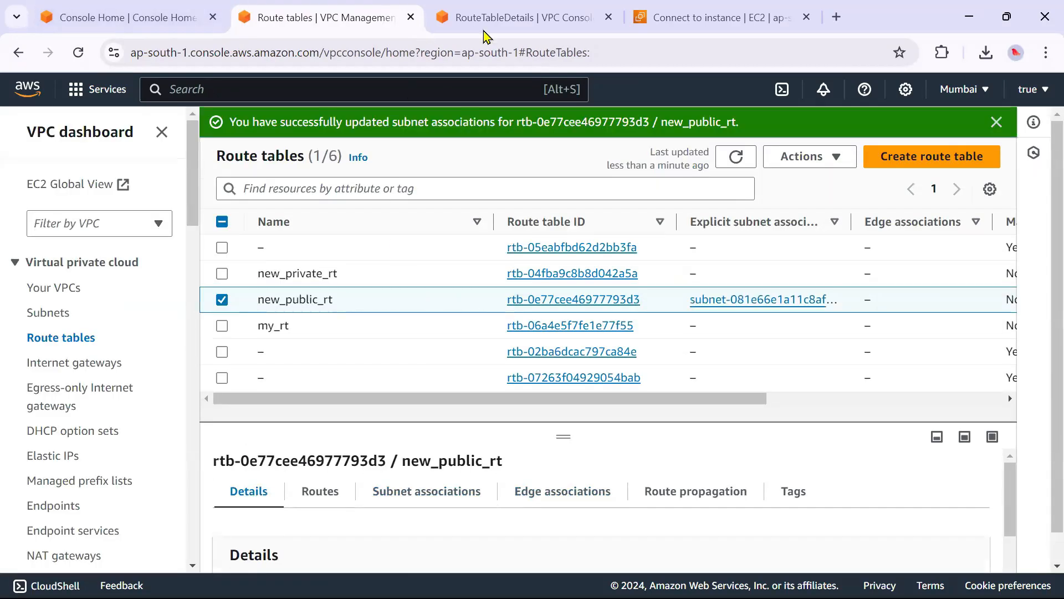
Reload the Connect to instance page for new_public_ec2 and connect to it using EC2 Instance Connect
{"action": "left_click", "coordinate": [499, 19]}
{"action": "left_click", "coordinate": [715, 18]}
{"action": "left_click", "coordinate": [70, 52]}
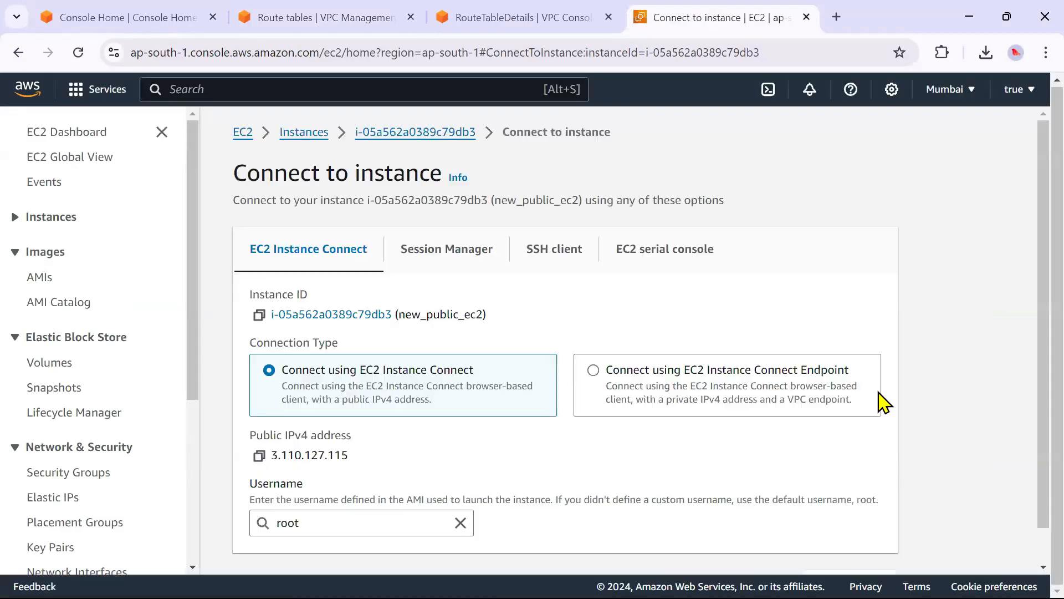
{"action": "scroll", "coordinate": [818, 393], "scroll_direction": "down", "scroll_amount": 5}
{"action": "left_click", "coordinate": [691, 544]}
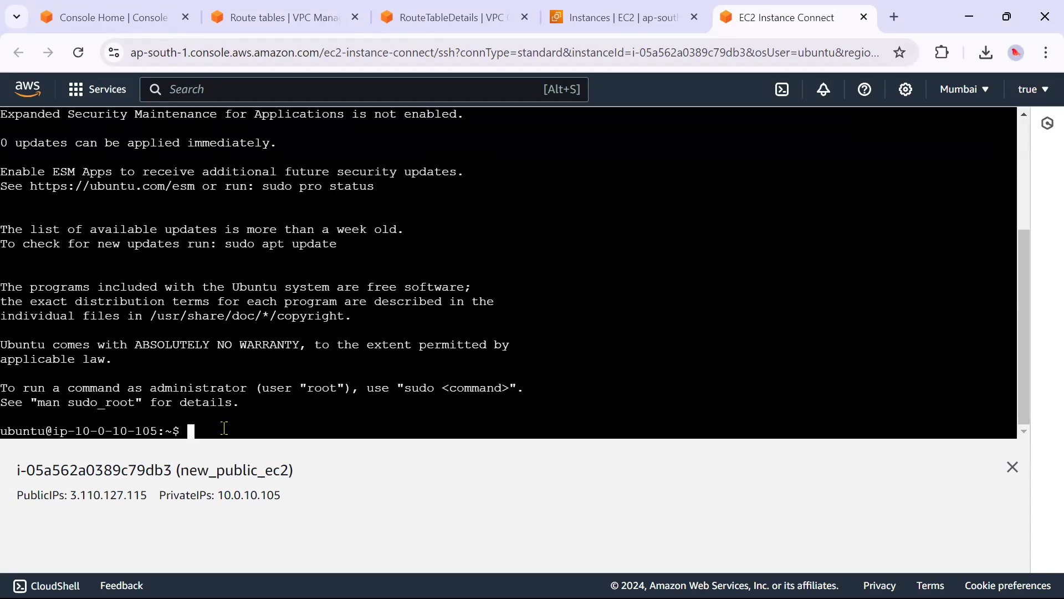
Clear the instance's terminal and update its package lists with sudo apt update
{"action": "key", "text": "ctrl+l"}
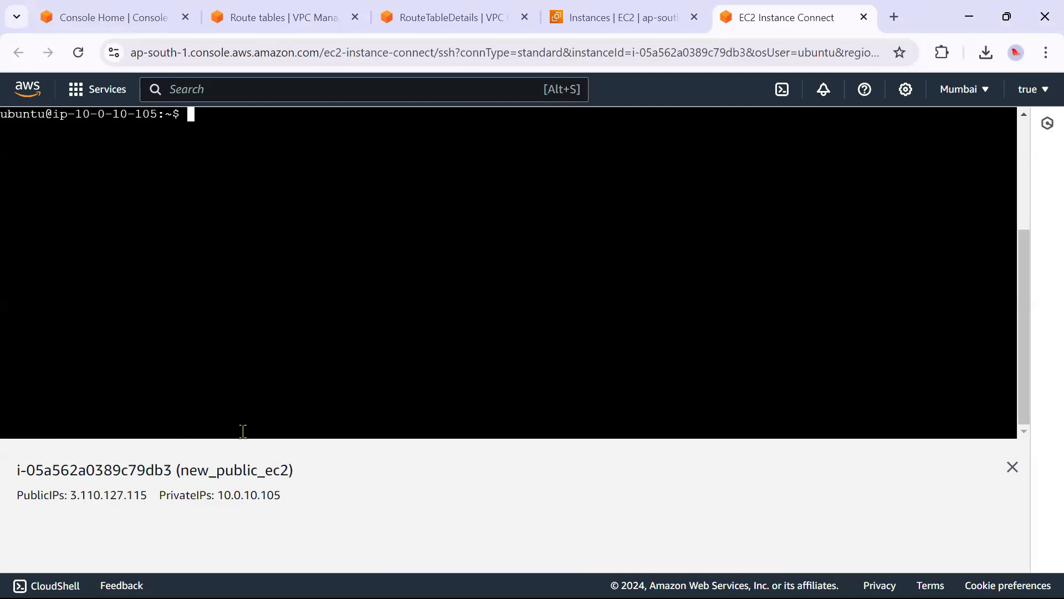
{"action": "type", "text": "sudo apt update"}
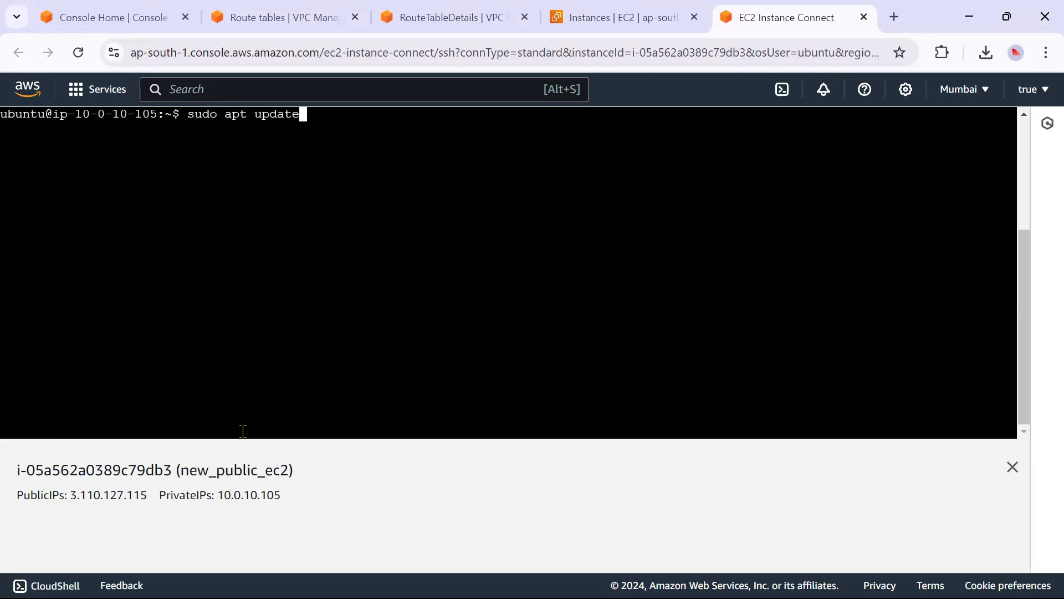
{"action": "key", "text": "Return"}
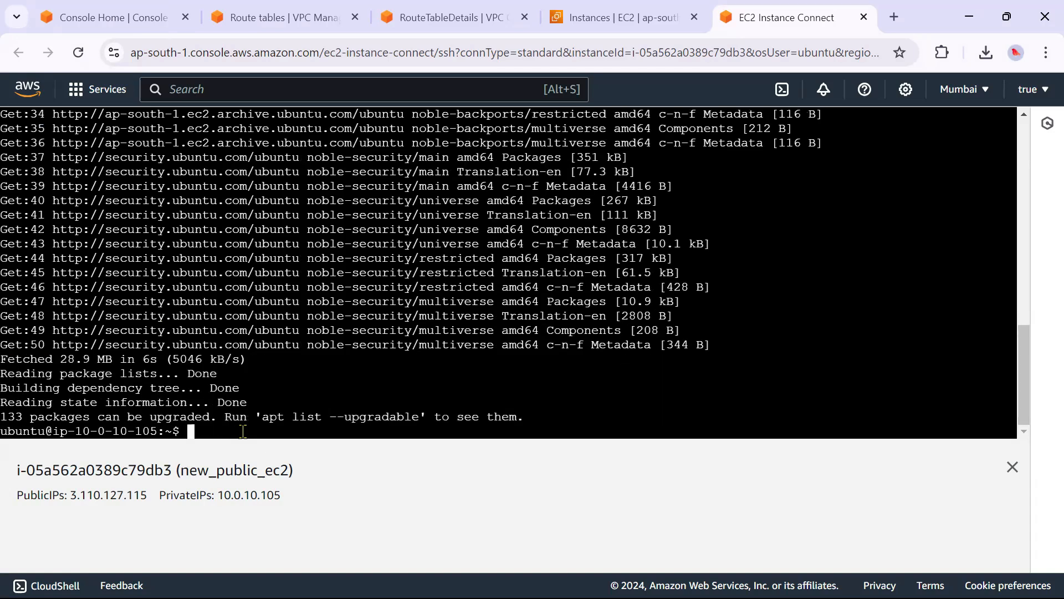
Clear the terminal, run sudo apt install apache2 and confirm the installation with y
{"action": "key", "text": "ctrl+l"}
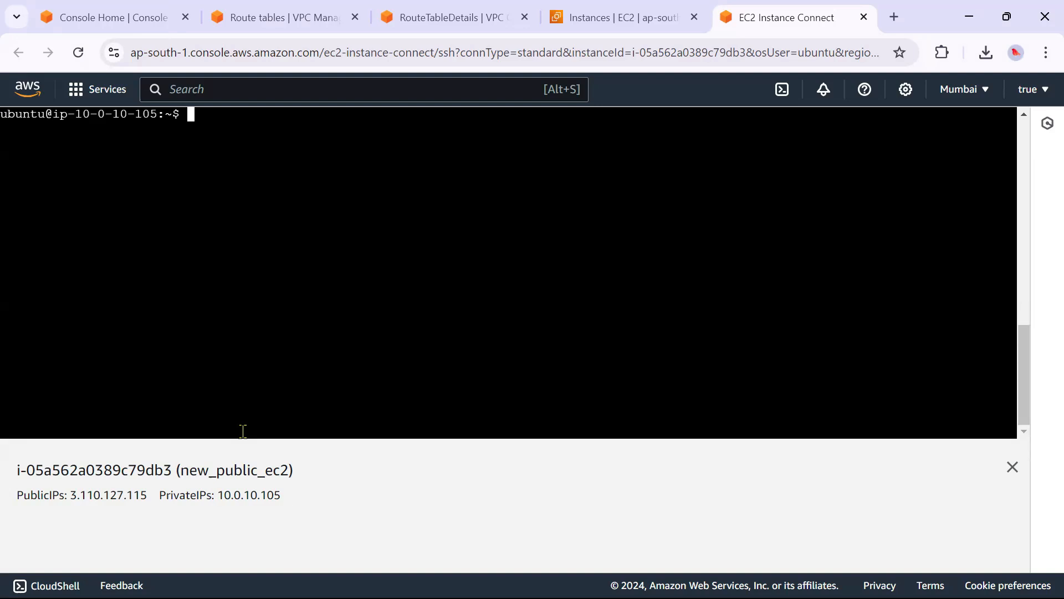
{"action": "type", "text": "sudp"}
{"action": "type", "text": "o apt inst"}
{"action": "type", "text": "all ap"}
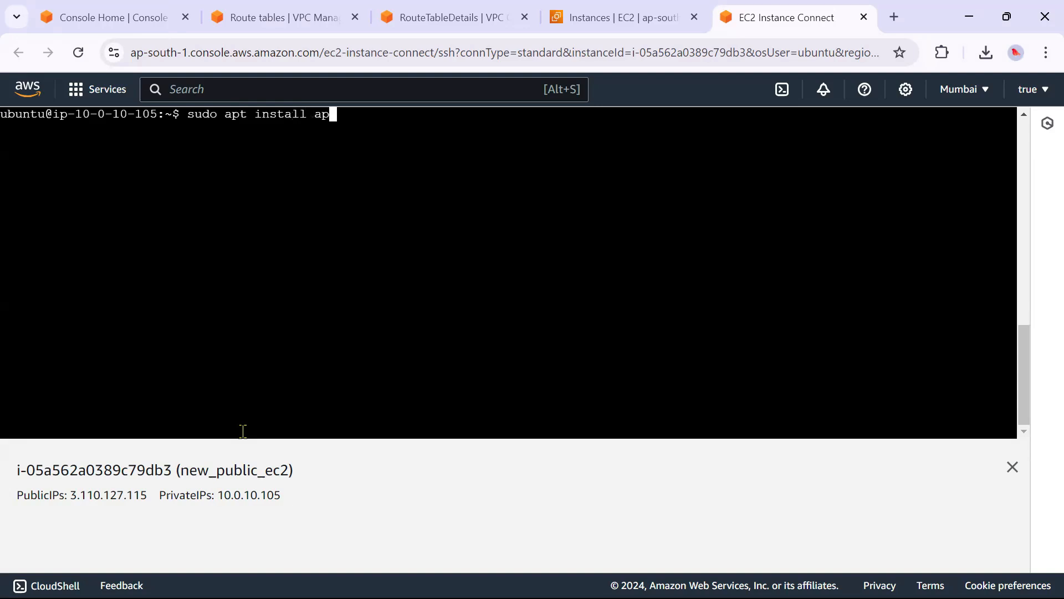
{"action": "type", "text": "ache2"}
{"action": "key", "text": "Return"}
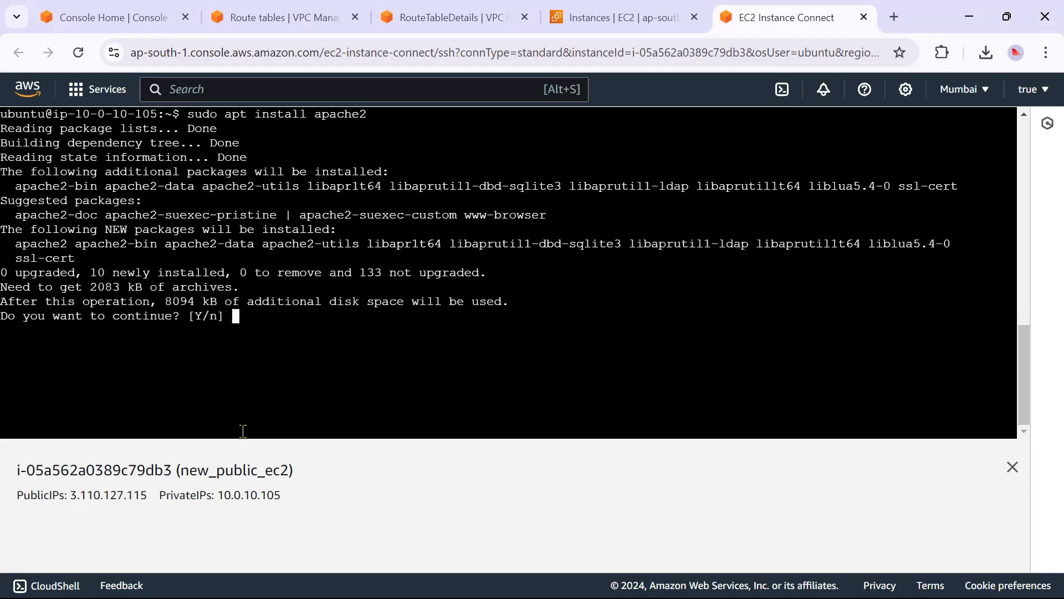
{"action": "type", "text": "y"}
{"action": "key", "text": "Return"}
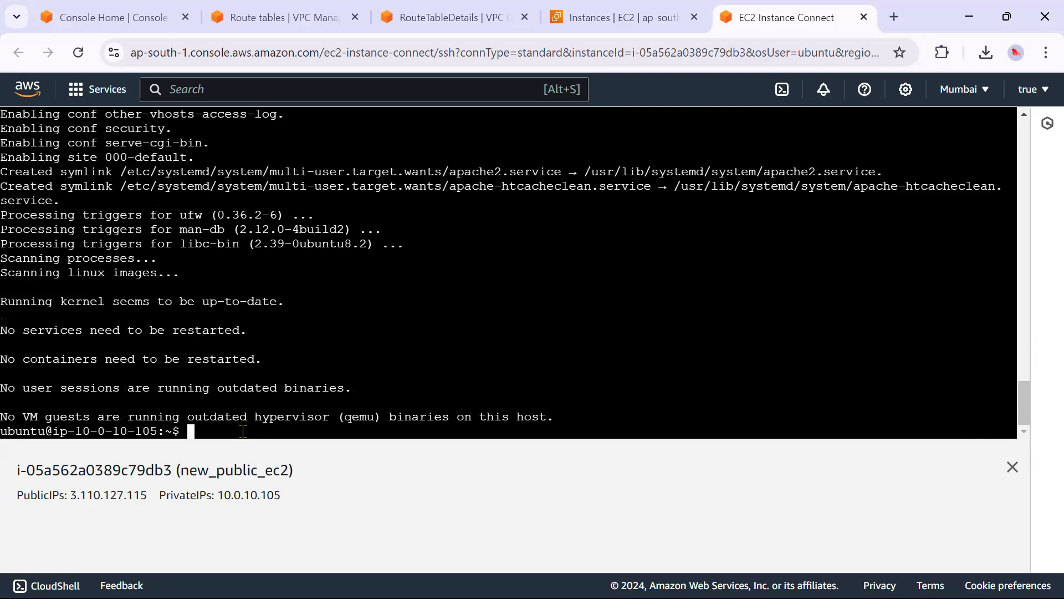
Clear the terminal, change to the /var/www/html directory and list its files
{"action": "key", "text": "ctrl+l"}
{"action": "type", "text": "cd /var/ww"}
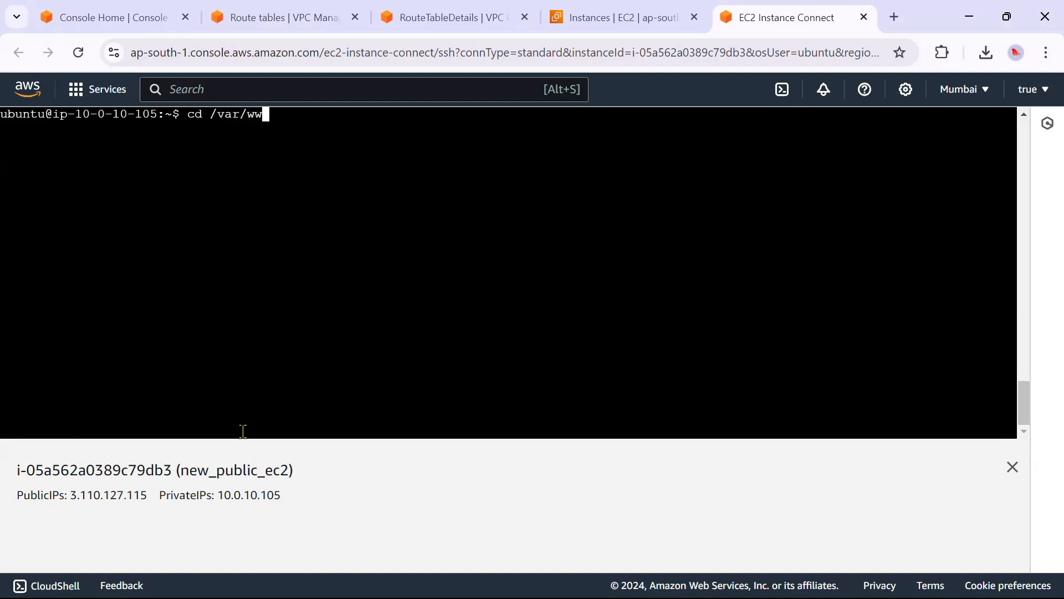
{"action": "type", "text": "w/html"}
{"action": "key", "text": "Return"}
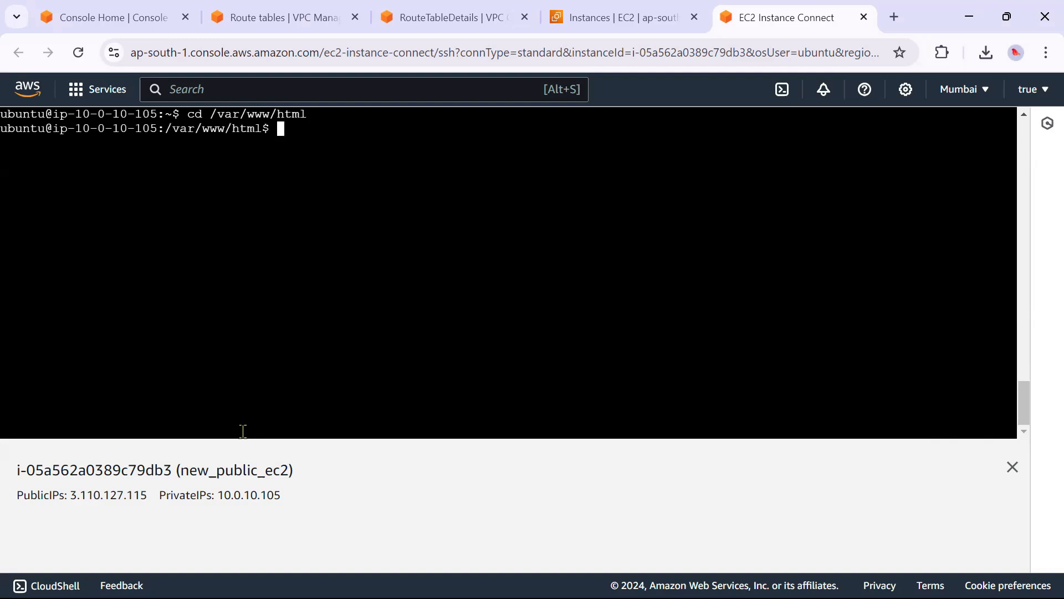
{"action": "type", "text": "ls"}
{"action": "key", "text": "Return"}
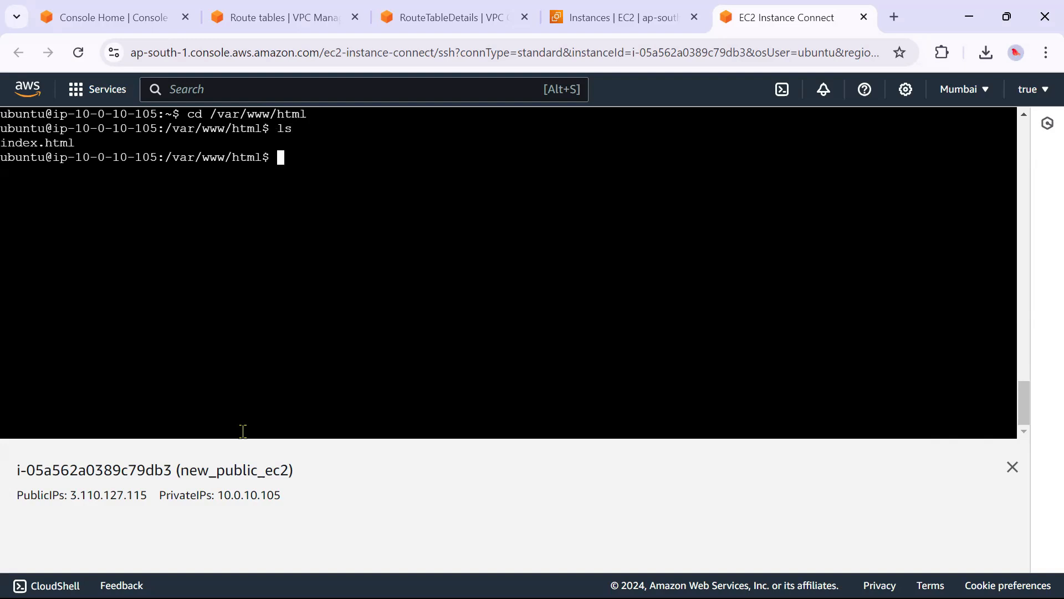
{"action": "type", "text": "rm -r index.html"}
{"action": "key", "text": "Return"}
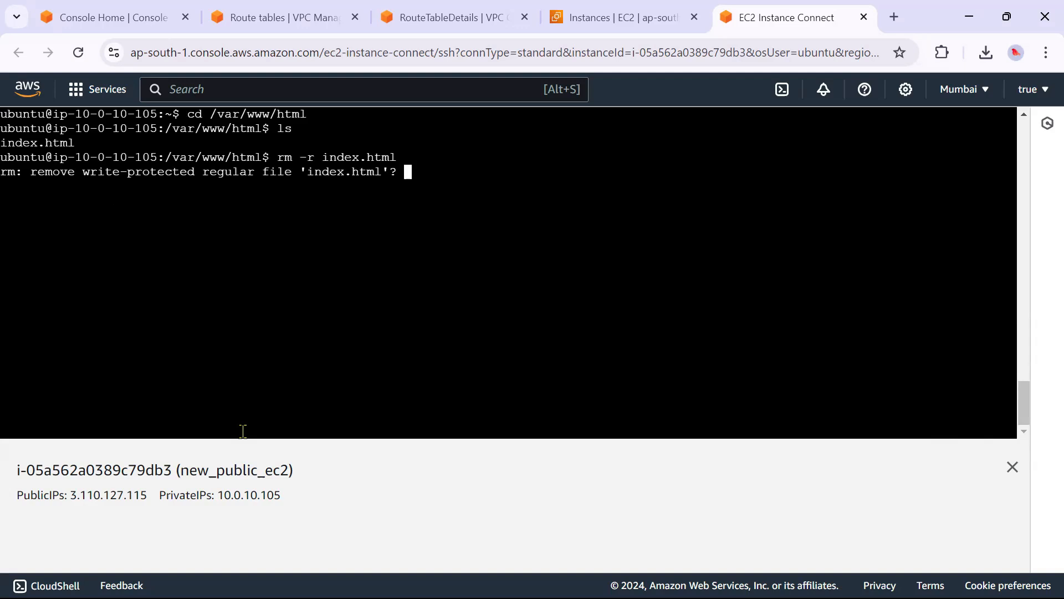
{"action": "key", "text": "ctrl+c"}
Delete the default page with sudo rm -r index.html and list the directory again
{"action": "type", "text": "sudo r"}
{"action": "type", "text": "m -r"}
{"action": "type", "text": " i"}
{"action": "key", "text": "Tab"}
{"action": "key", "text": "Return"}
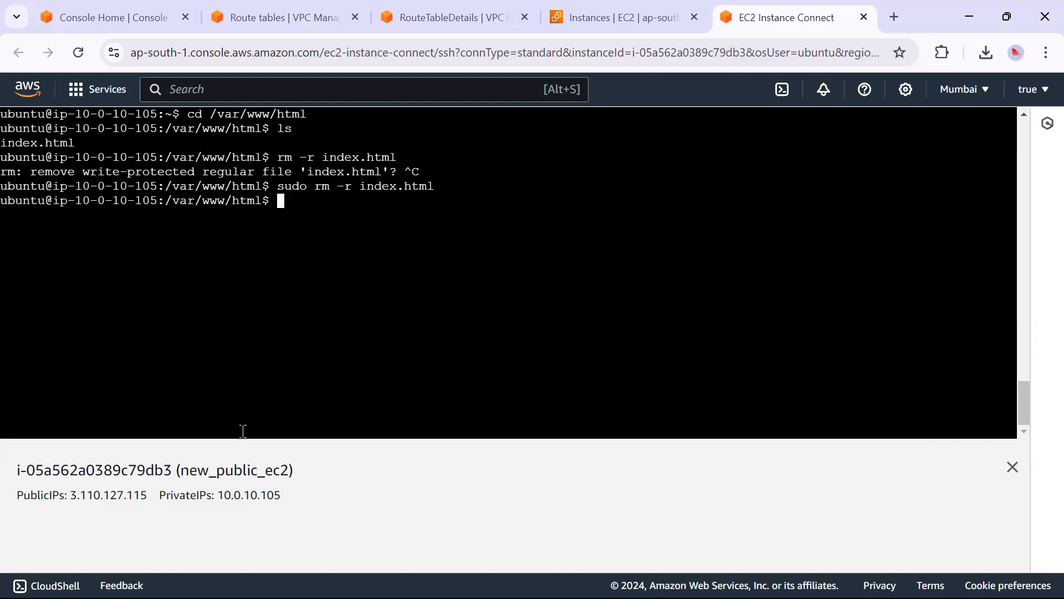
{"action": "type", "text": "ls"}
{"action": "key", "text": "Return"}
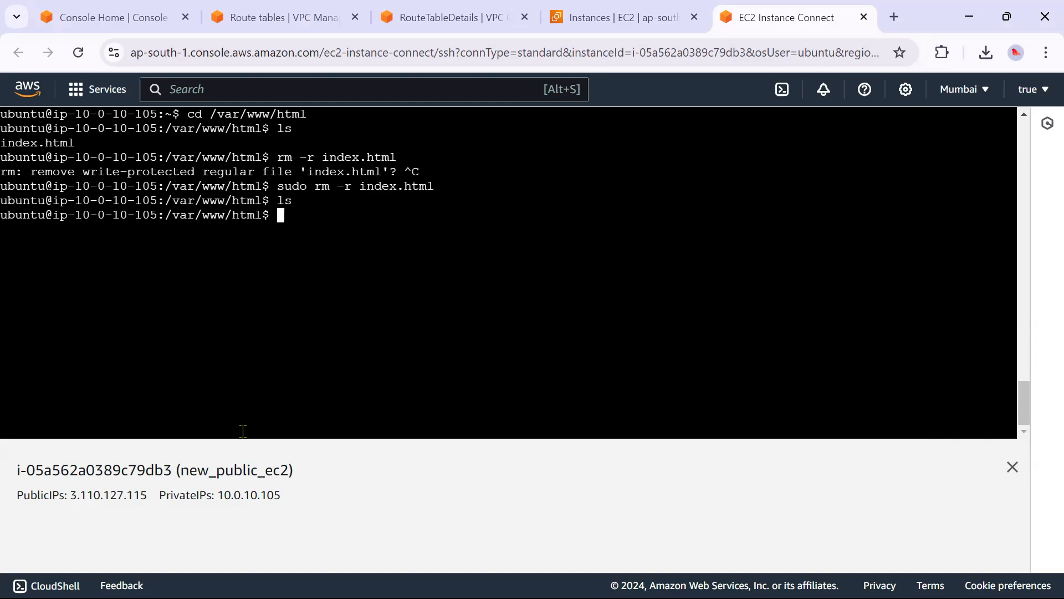
Clear the terminal, open index.html in vi without sudo and enter the line "<h1> this is my new vpc</h1>"
{"action": "key", "text": "ctrl+l"}
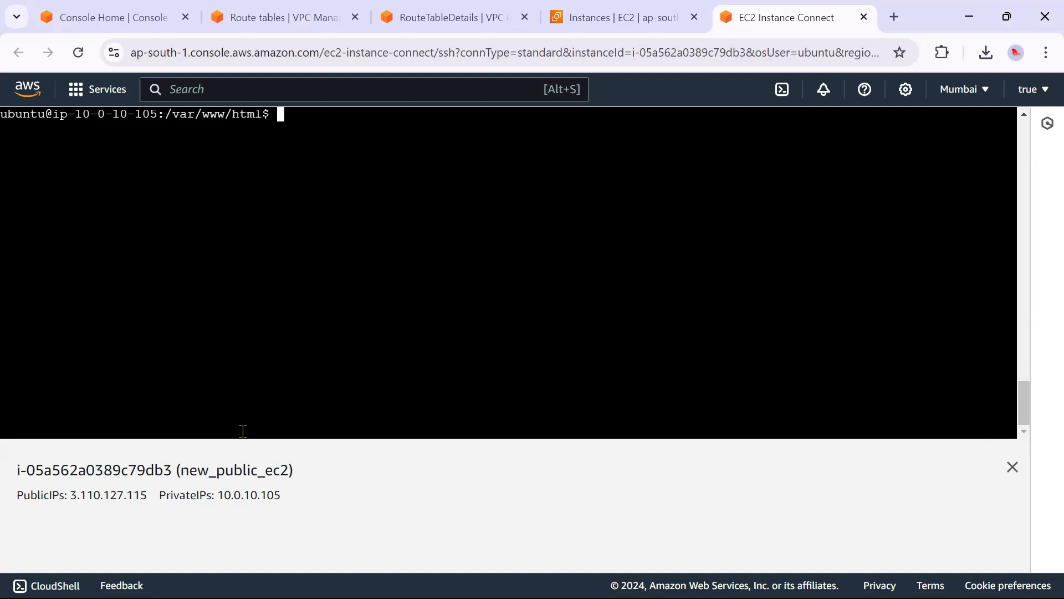
{"action": "type", "text": "vi index.html"}
{"action": "key", "text": "Return"}
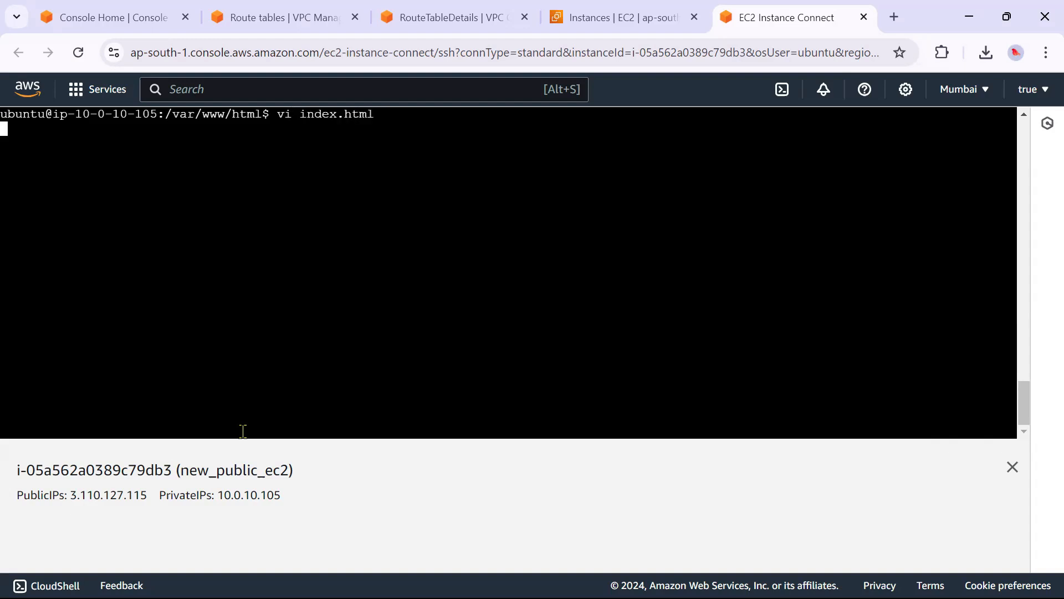
{"action": "type", "text": "i<h"}
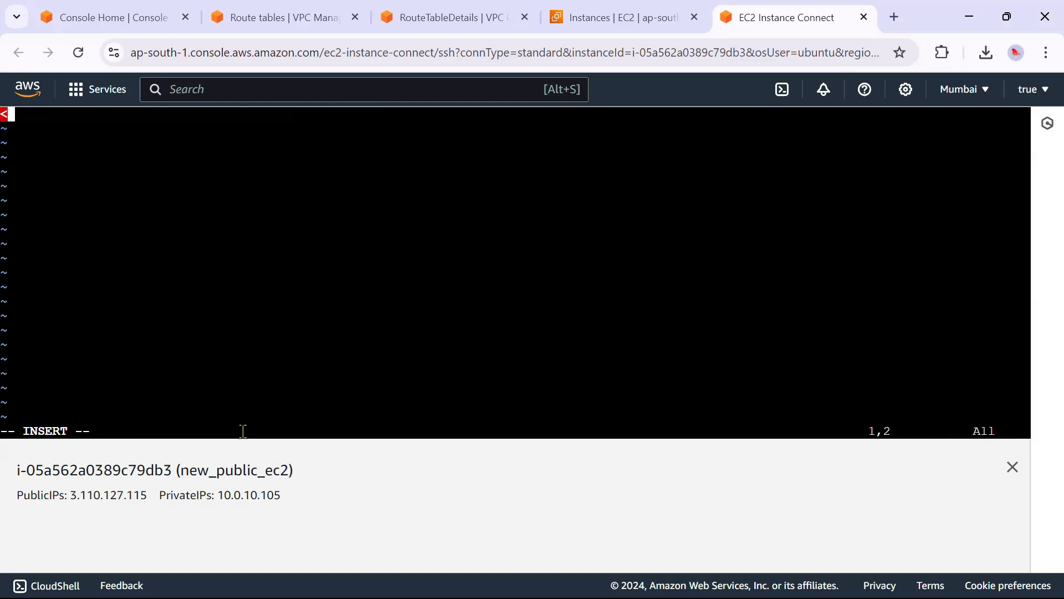
{"action": "type", "text": "1> this is ver"}
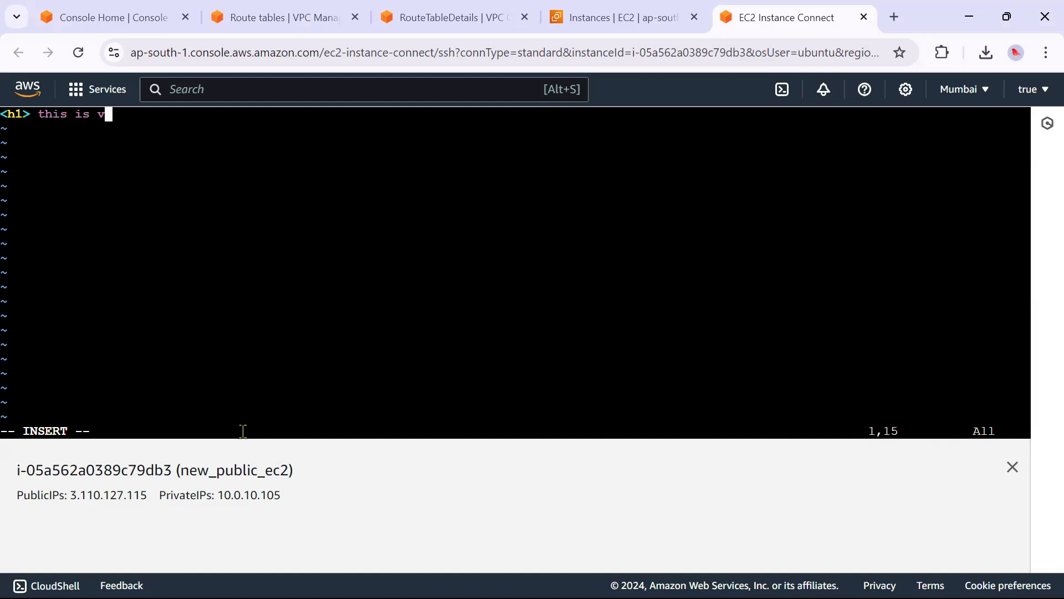
{"action": "key", "text": "BackSpace"}
{"action": "key", "text": "BackSpace"}
{"action": "key", "text": "BackSpace"}
{"action": "key", "text": "BackSpace"}
{"action": "key", "text": "BackSpace"}
{"action": "type", "text": "my new vpc</h1>"}
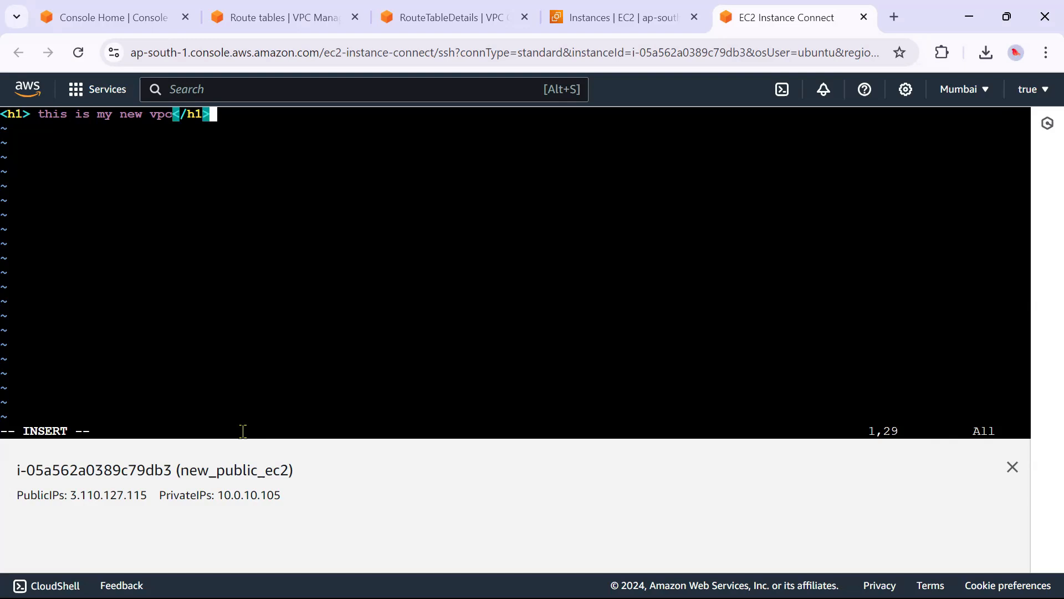
Try to save index.html and exit vi with :wq!
{"action": "key", "text": "Escape"}
{"action": "type", "text": ":wqQ"}
{"action": "key", "text": "BackSpace"}
{"action": "key", "text": "Escape"}
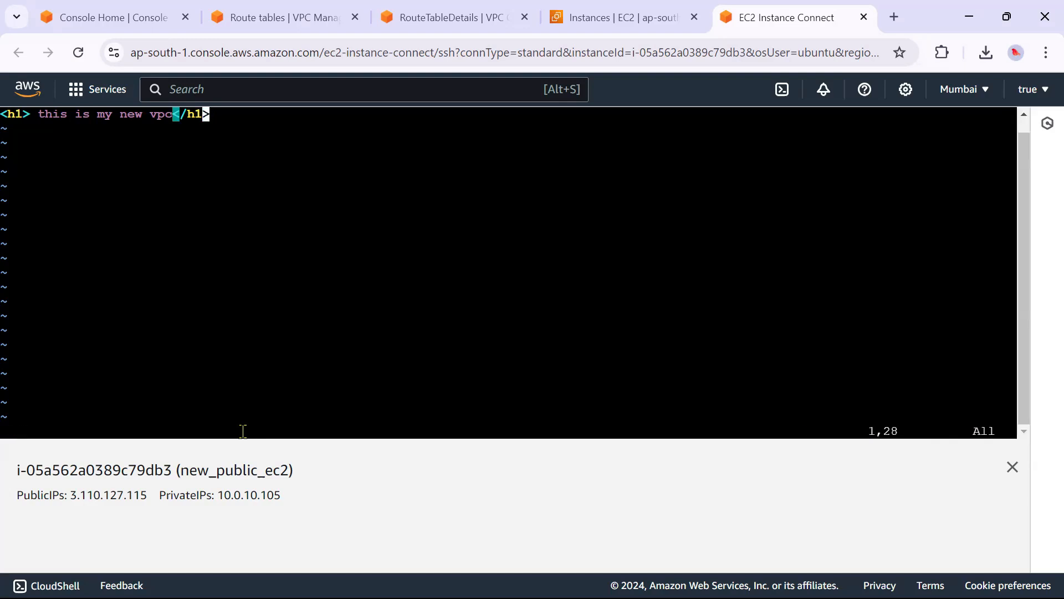
{"action": "type", "text": ":wq!"}
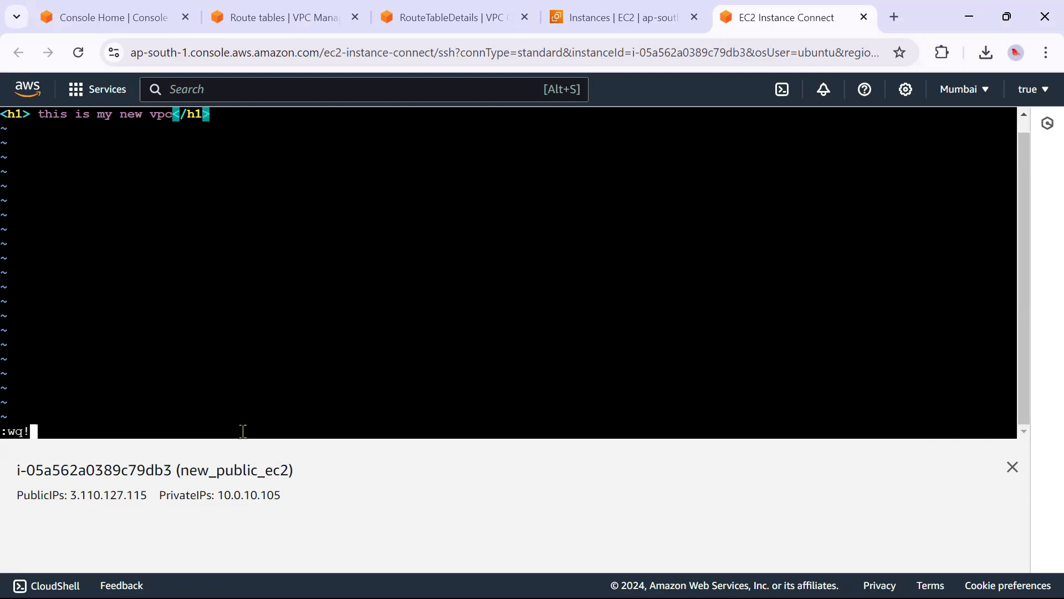
{"action": "key", "text": "Return"}
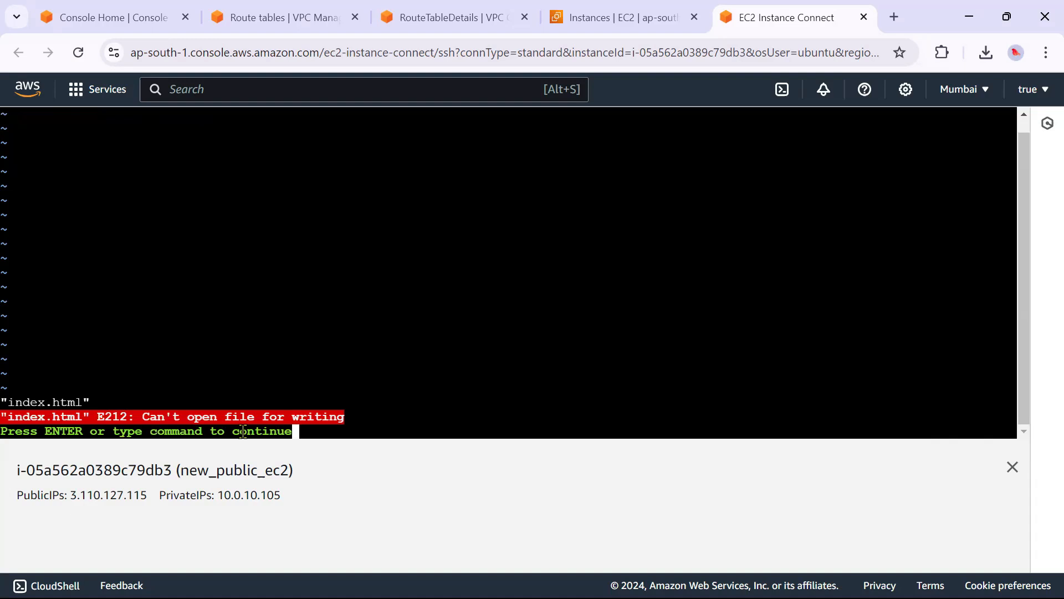
{"action": "key", "text": "Return"}
{"action": "key", "text": "ctrl+c"}
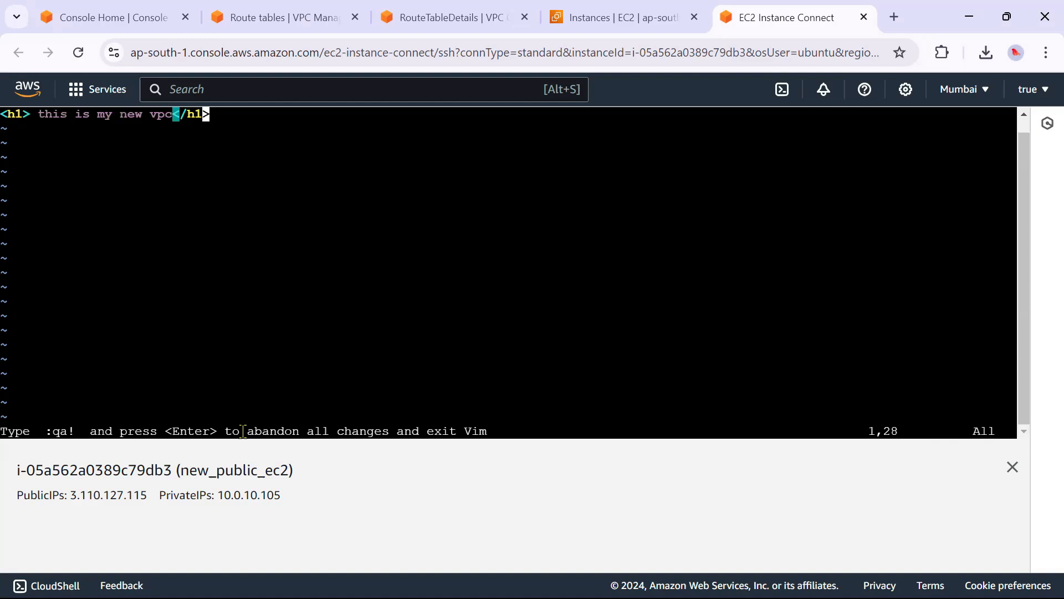
Quit vi without saving using :q! and list the files in /var/www/html
{"action": "type", "text": ":Q"}
{"action": "key", "text": "BackSpace"}
{"action": "type", "text": "q!"}
{"action": "key", "text": "Return"}
{"action": "type", "text": "ca"}
{"action": "key", "text": "BackSpace"}
{"action": "key", "text": "BackSpace"}
{"action": "type", "text": "ls"}
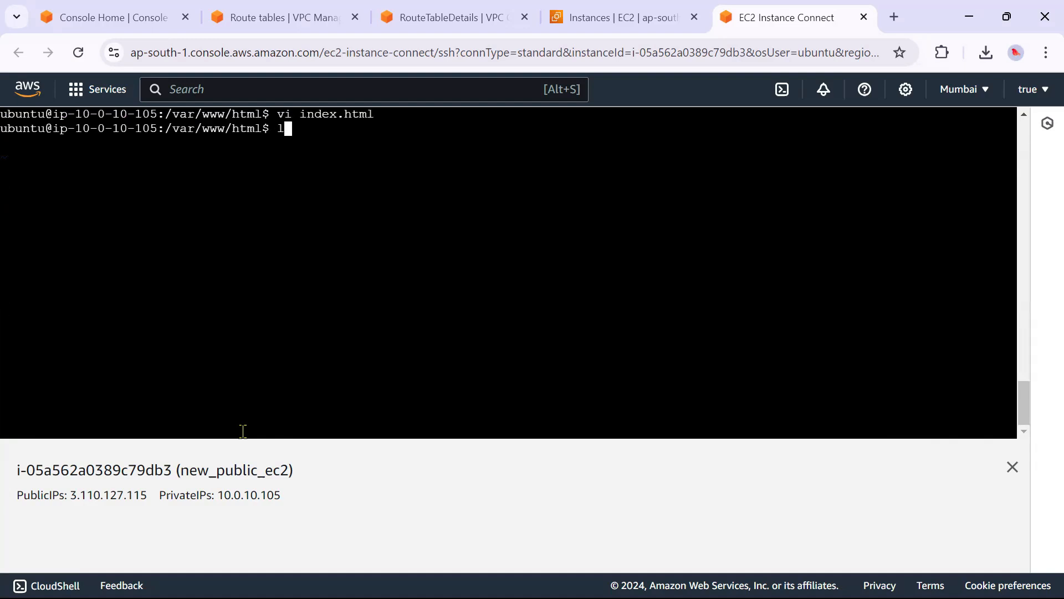
{"action": "key", "text": "Return"}
Open index.html with elevated rights using sudo vi index.html and switch the editor to insert mode
{"action": "type", "text": "sudo"}
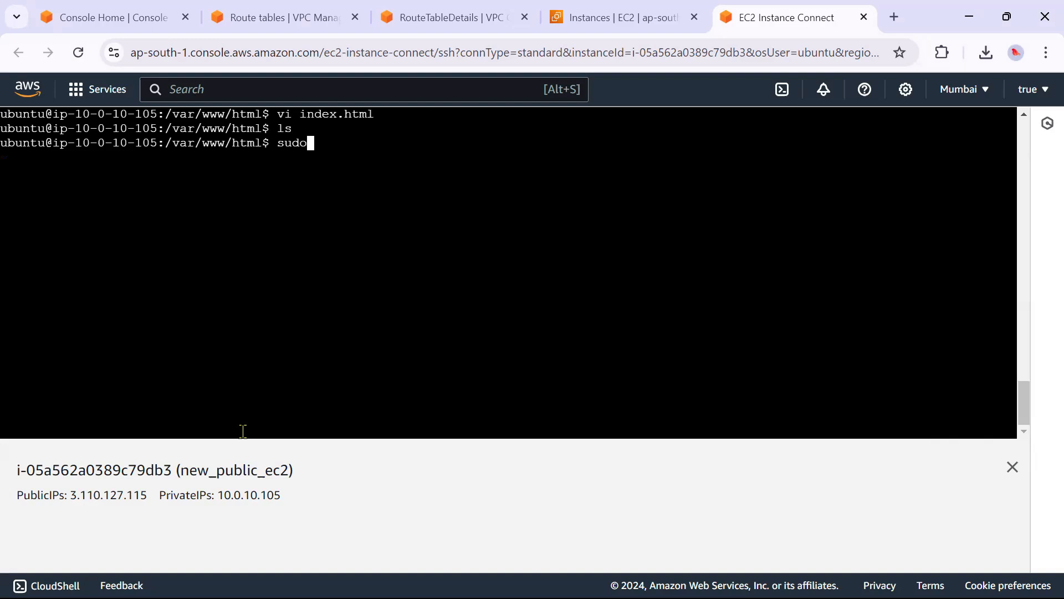
{"action": "type", "text": " vi index.ml"}
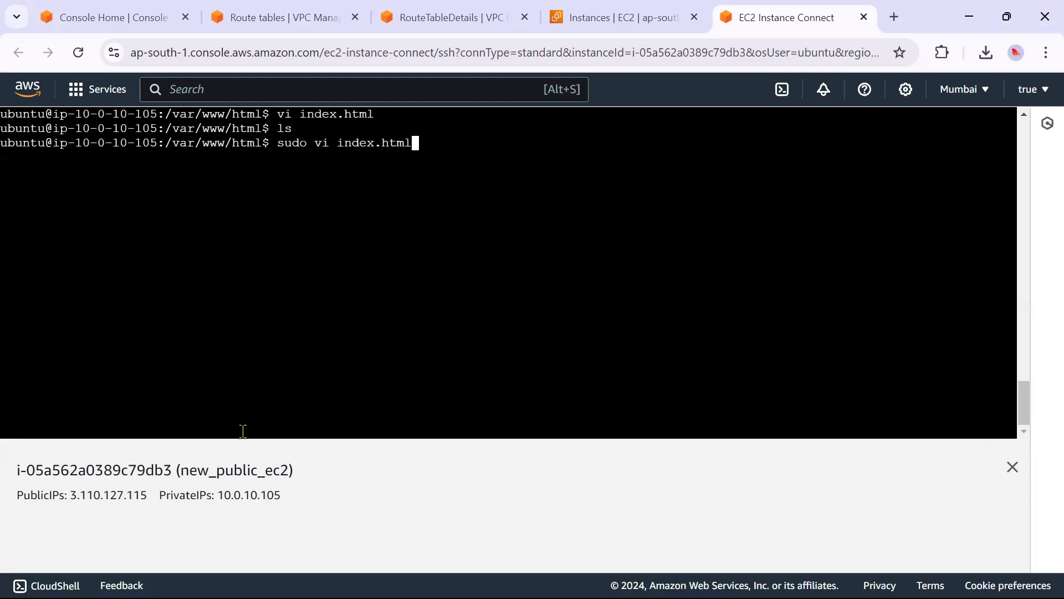
{"action": "key", "text": "Return"}
{"action": "key", "text": "Escape"}
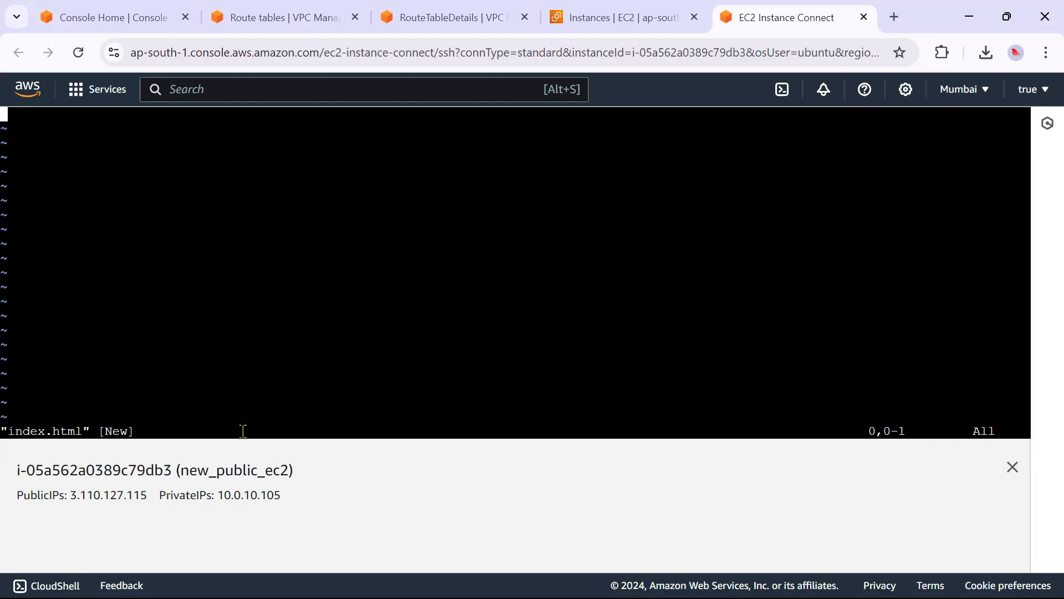
{"action": "key", "text": "i"}
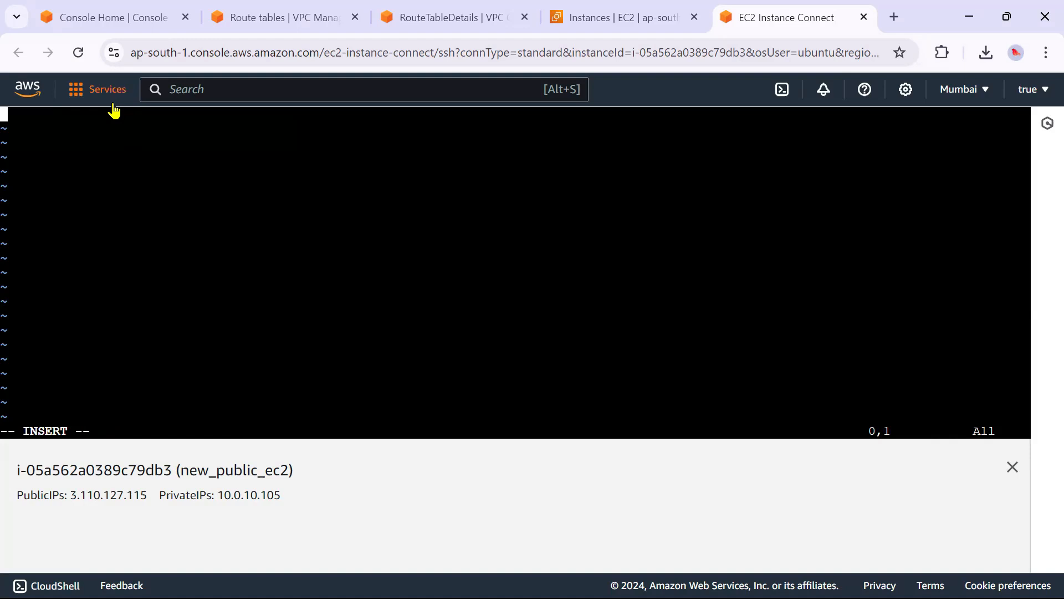
{"action": "left_click", "coordinate": [105, 90]}
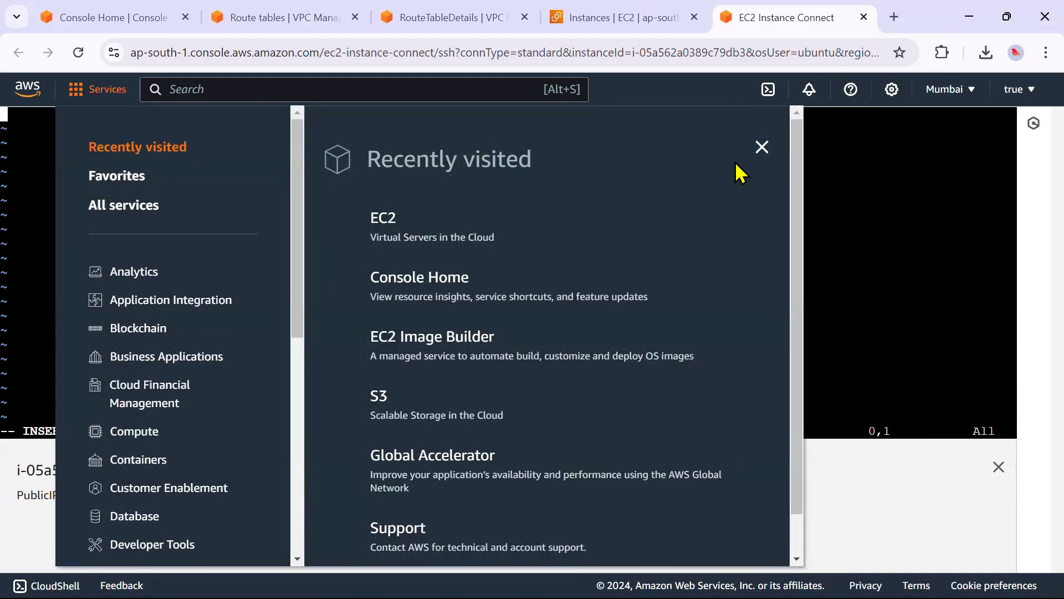
{"action": "left_click", "coordinate": [763, 147]}
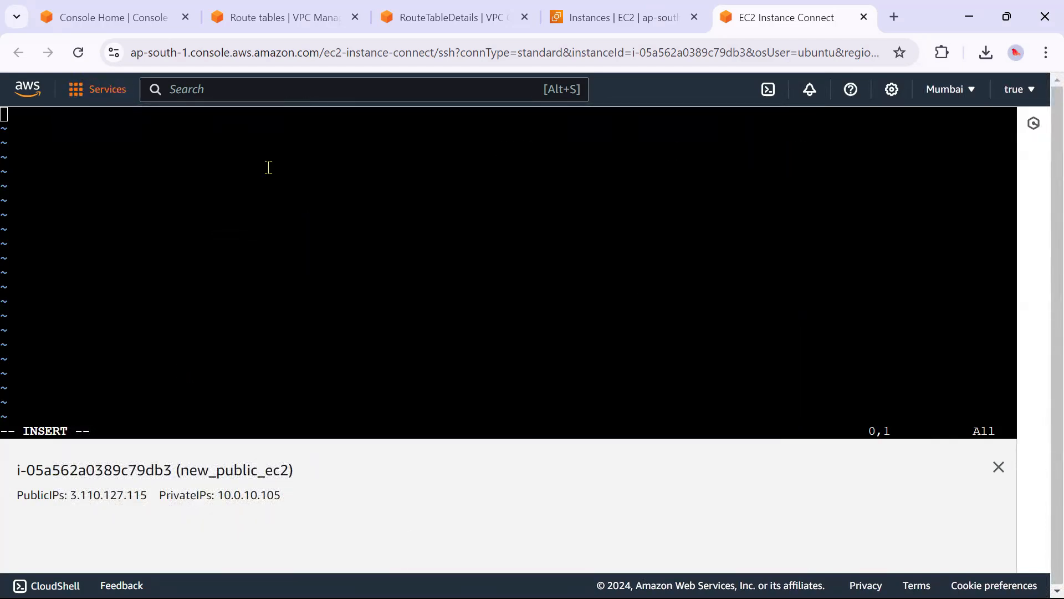
{"action": "left_click", "coordinate": [37, 124]}
Write the heading "<h1>this is my vpc</h1>" into index.html and save and exit with :wq
{"action": "type", "text": "<h1?"}
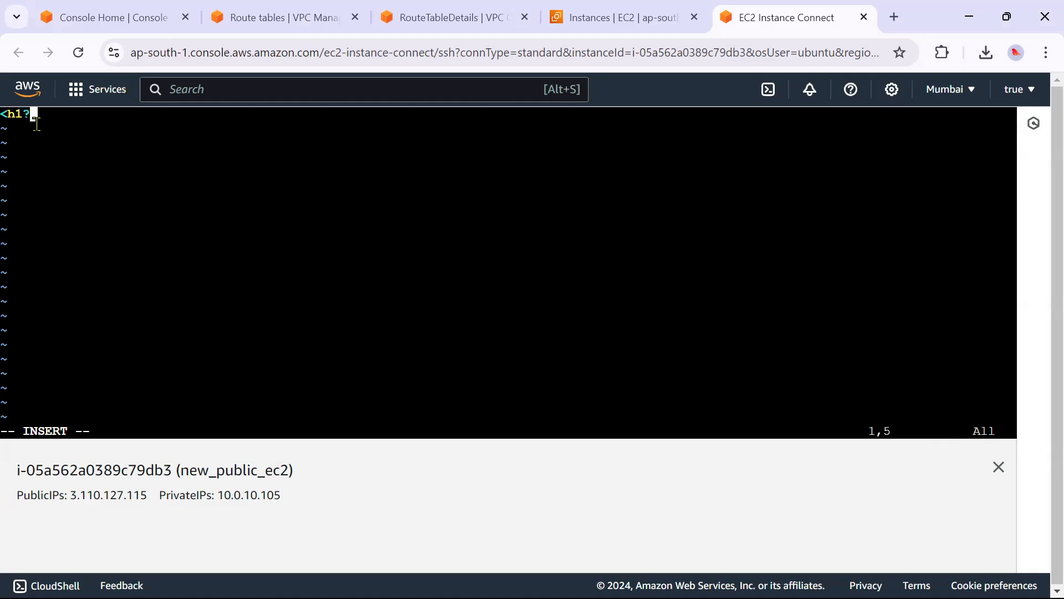
{"action": "key", "text": "BackSpace"}
{"action": "type", "text": ">this is my vpc</"}
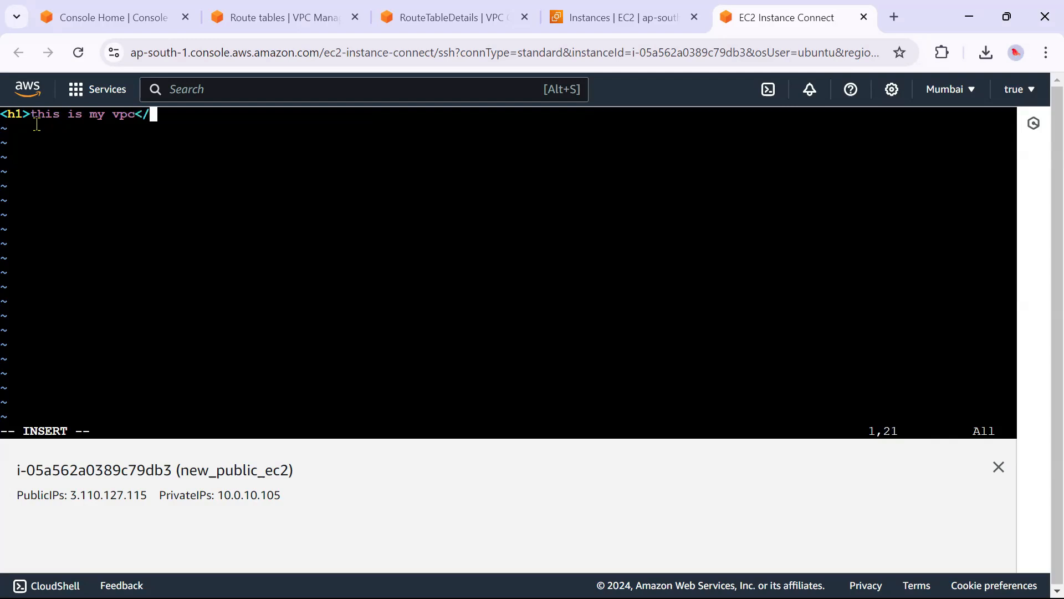
{"action": "type", "text": "h1>"}
{"action": "key", "text": "Escape"}
{"action": "type", "text": ":wq"}
{"action": "key", "text": "Return"}
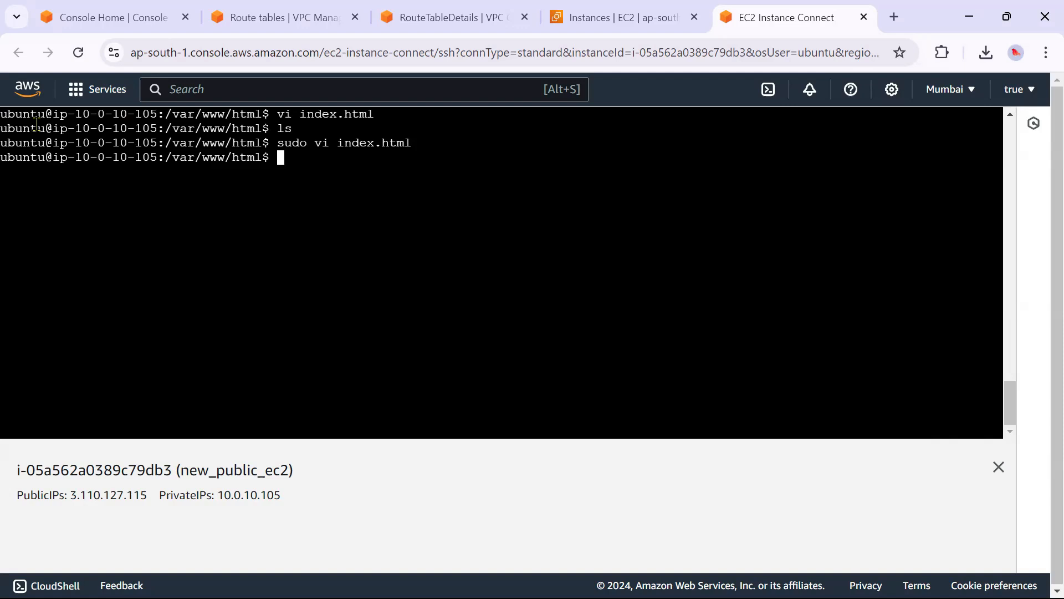
Check the Apache service with sudo service apache2 status and return to the prompt
{"action": "type", "text": "sudo servc"}
{"action": "key", "text": "BackSpace"}
{"action": "type", "text": "ice "}
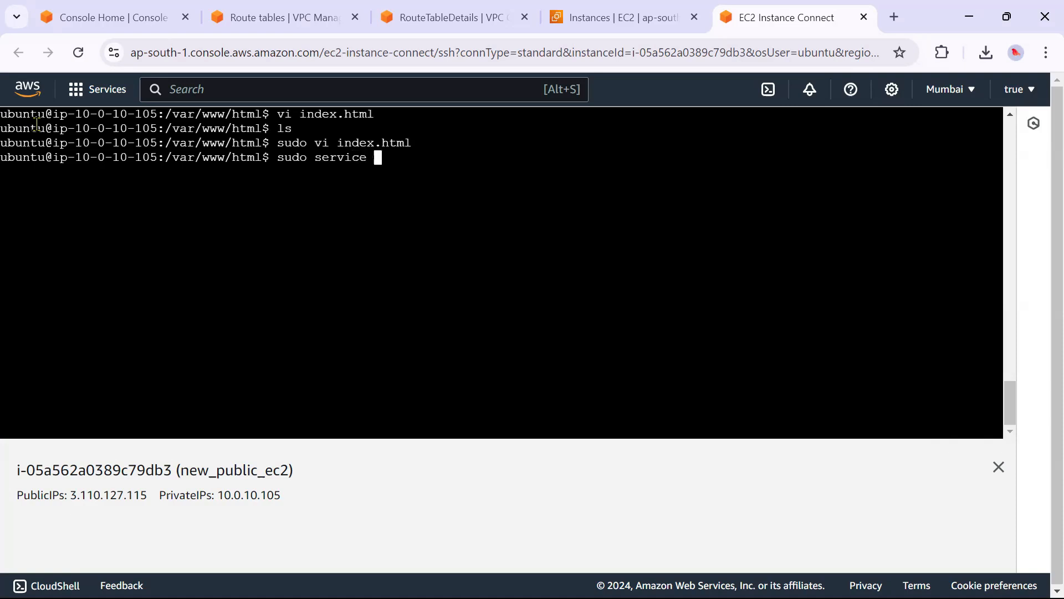
{"action": "type", "text": "apache2 status"}
{"action": "key", "text": "Return"}
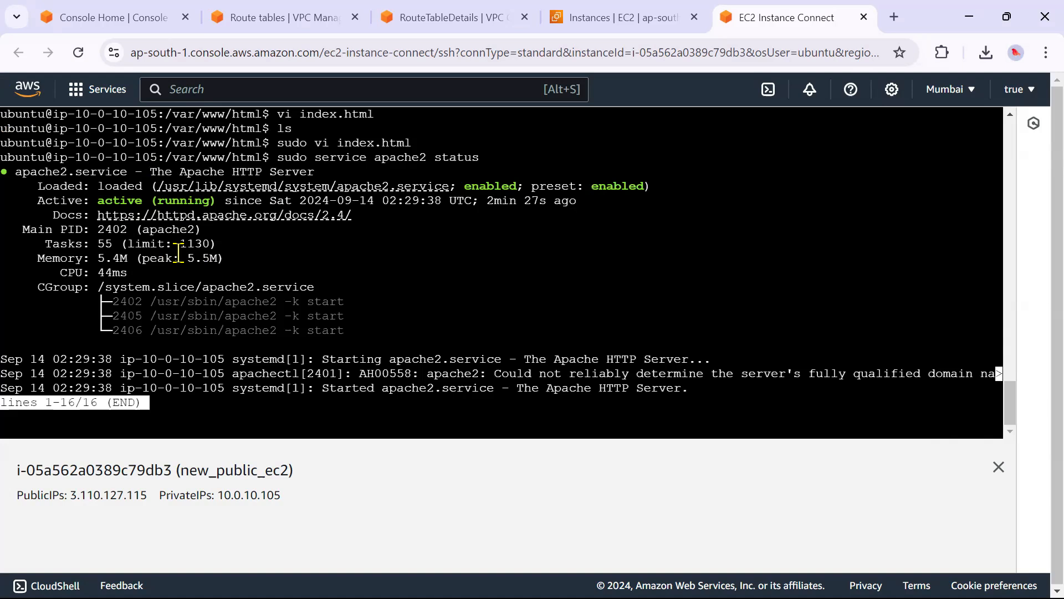
{"action": "key", "text": "q"}
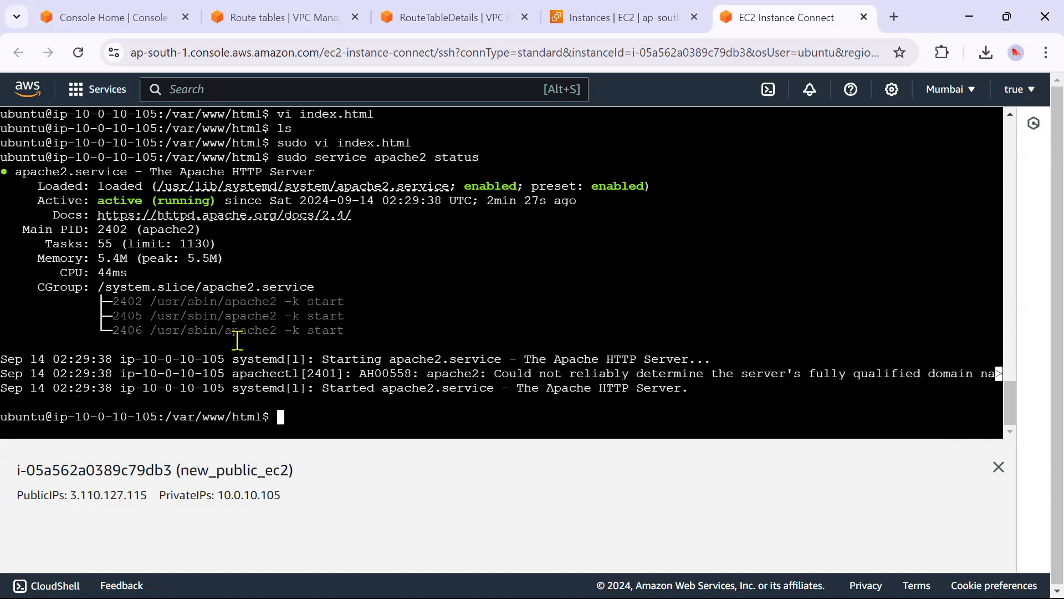
Copy the public IPv4 address of new_public_ec2 from its details on the EC2 Instances page
{"action": "left_click", "coordinate": [588, 16]}
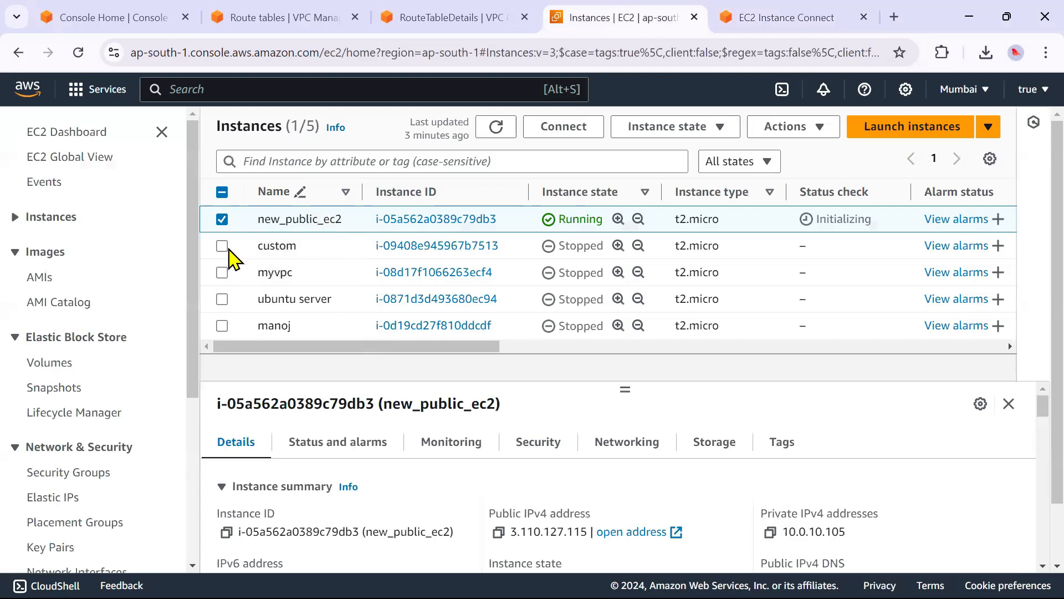
{"action": "scroll", "coordinate": [653, 504], "scroll_direction": "down", "scroll_amount": 2}
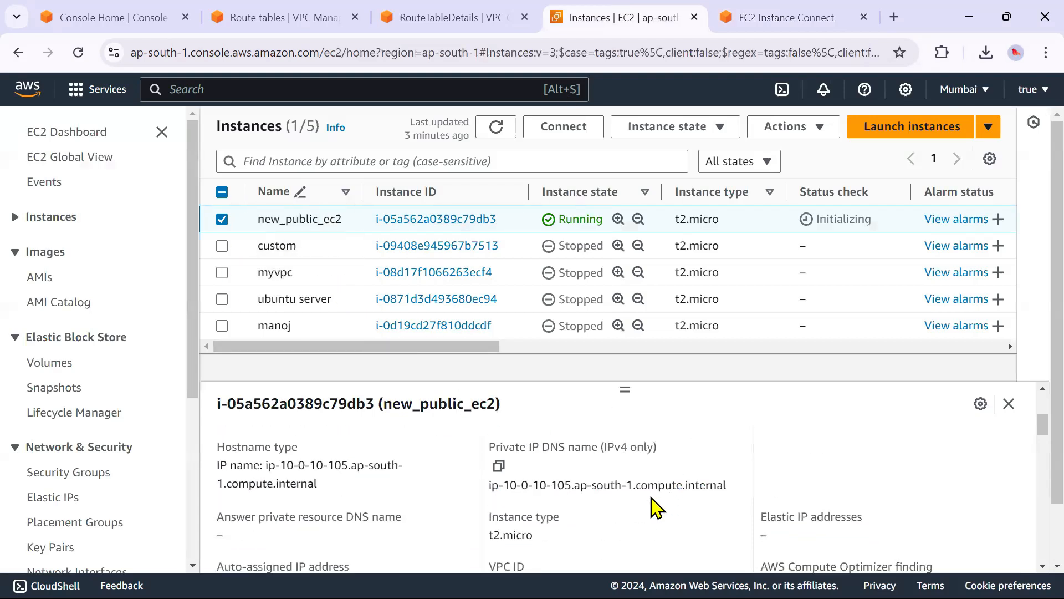
{"action": "scroll", "coordinate": [643, 506], "scroll_direction": "up", "scroll_amount": 1}
{"action": "left_click", "coordinate": [498, 449]}
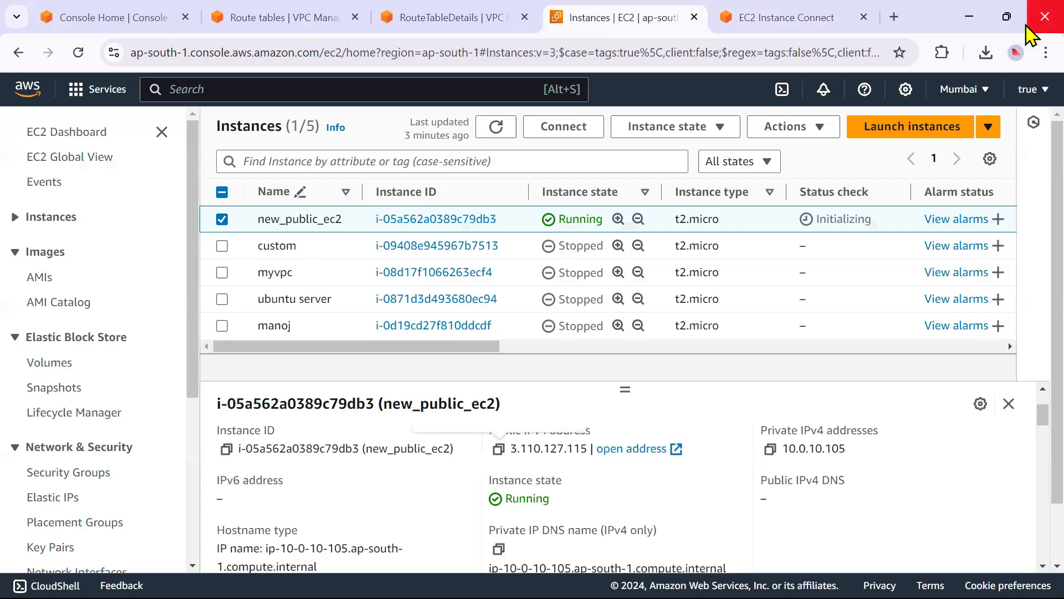
Open 3.110.127.115:80 in a new Incognito window and select the page's heading text
{"action": "left_click", "coordinate": [1046, 52]}
{"action": "left_click", "coordinate": [856, 177]}
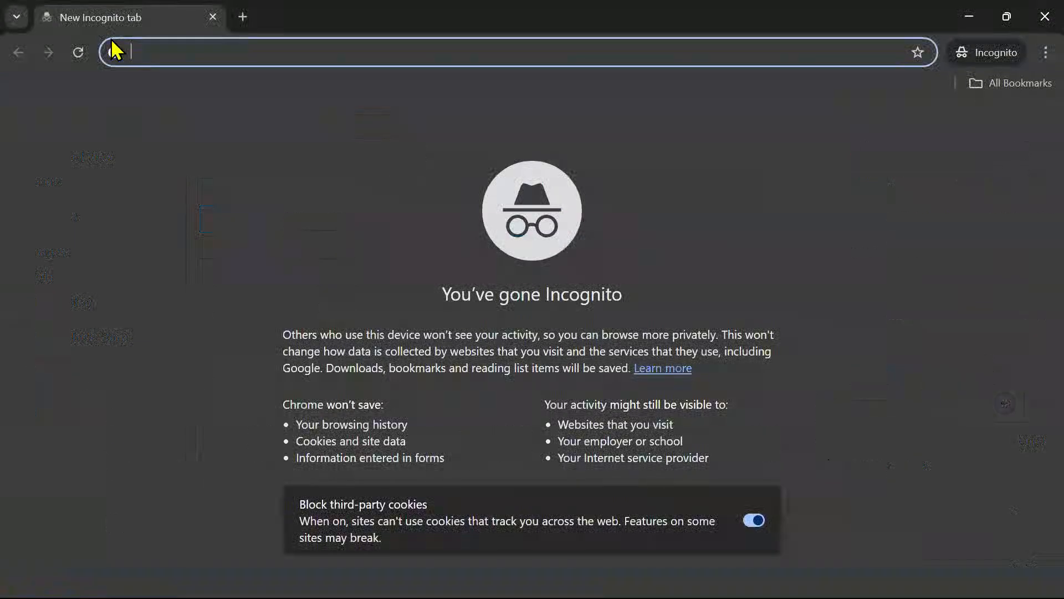
{"action": "key", "text": "ctrl+v"}
{"action": "type", "text": ":80"}
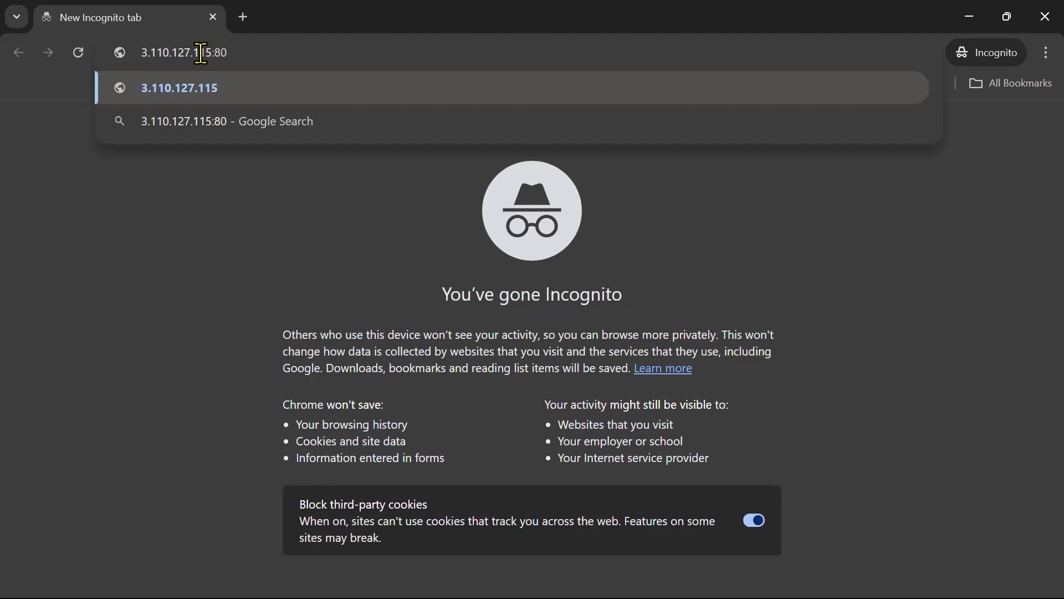
{"action": "key", "text": "Return"}
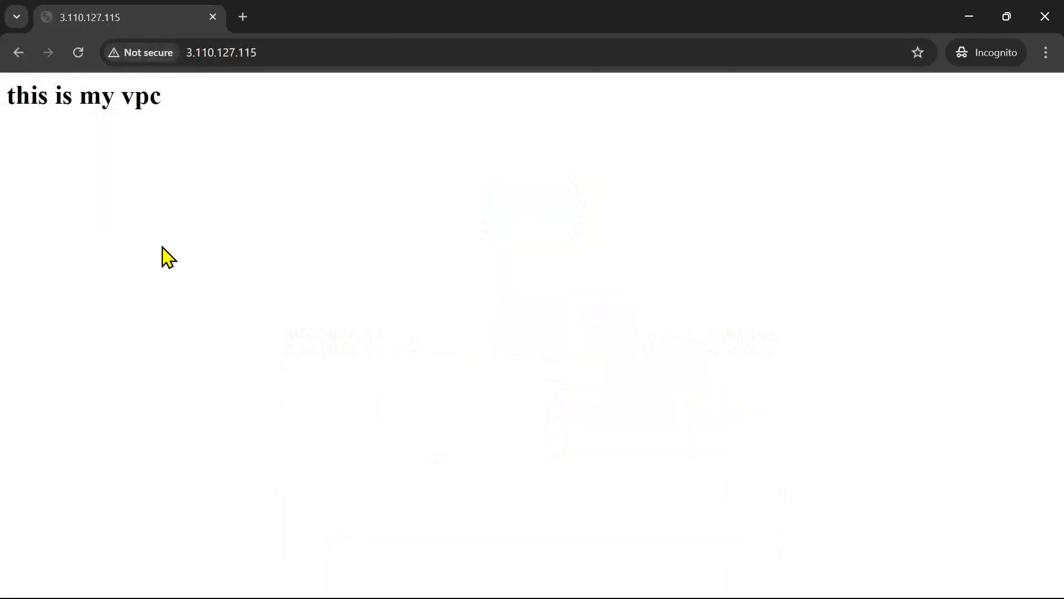
{"action": "triple_click", "coordinate": [93, 98]}
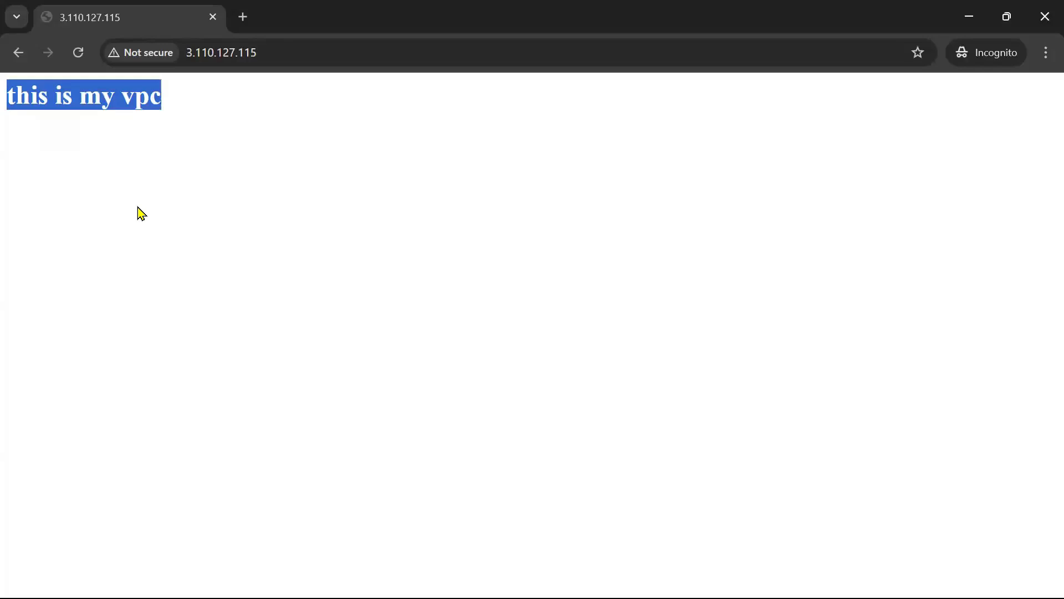
Switch to the Wireless Display whiteboard and view the request-path sketch below the NEW-VPC diagram
{"action": "key", "text": "alt+Tab"}
{"action": "key", "text": "alt+Tab"}
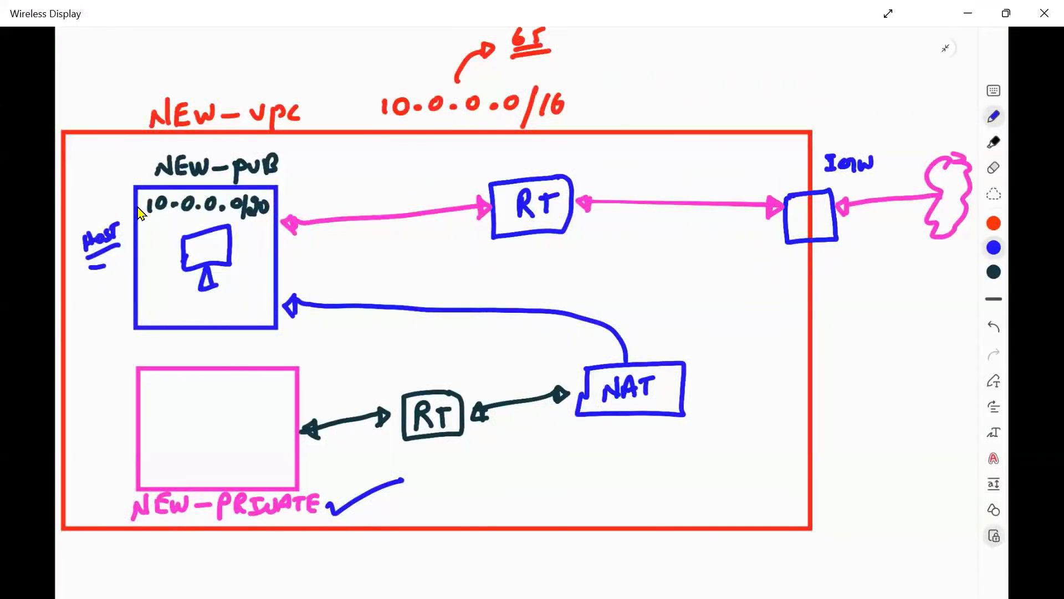
{"action": "scroll", "coordinate": [137, 207], "scroll_direction": "down", "scroll_amount": 15}
{"action": "scroll", "coordinate": [138, 207], "scroll_direction": "down", "scroll_amount": 10}
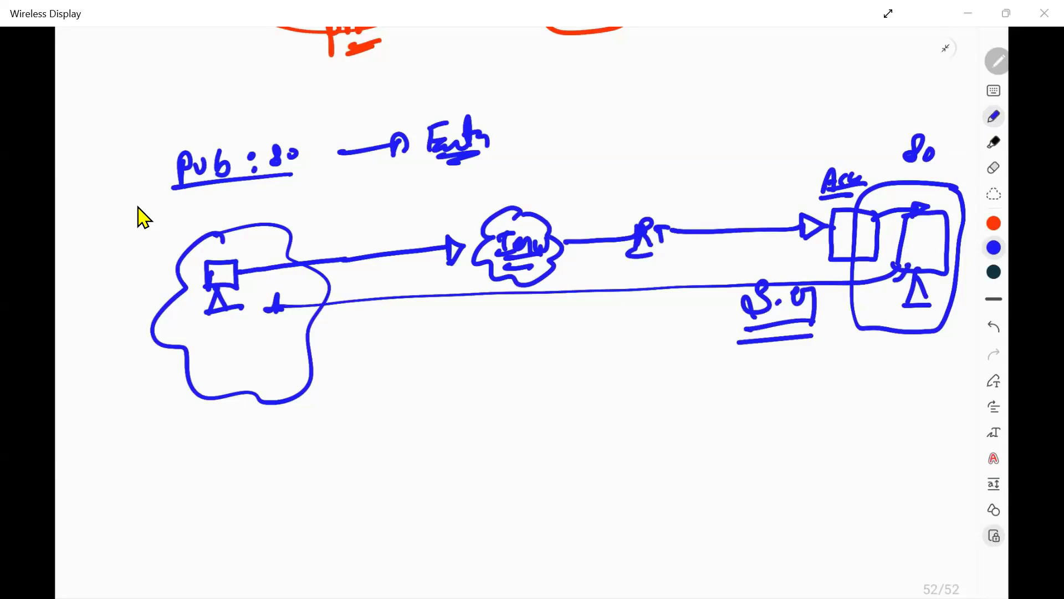
Back in the Incognito window, open 3.110.127.115:80 in a new tab and select the page's heading text
{"action": "key", "text": "alt+Tab"}
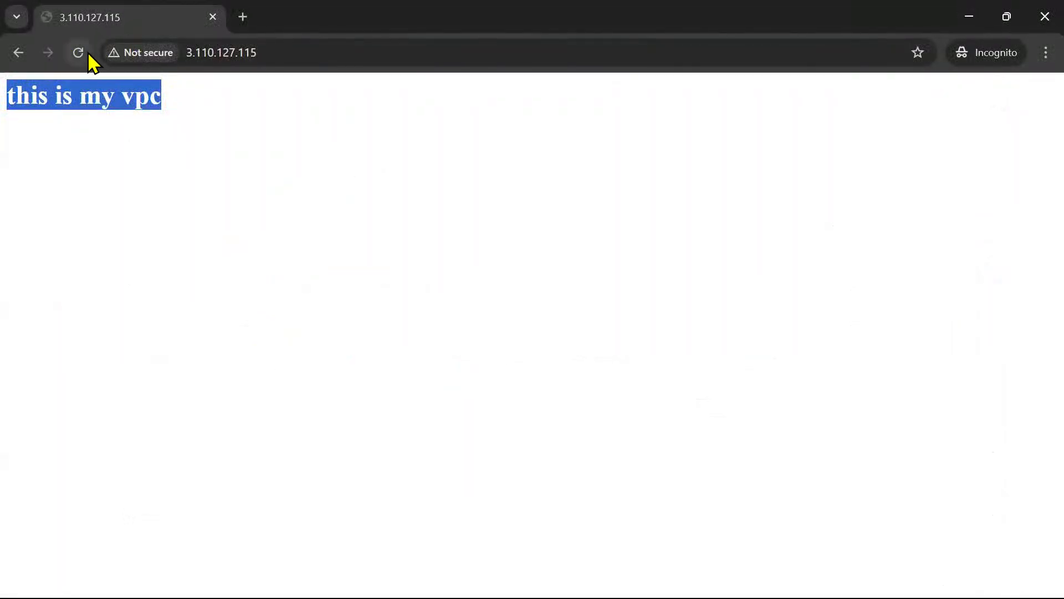
{"action": "left_click", "coordinate": [243, 17]}
{"action": "key", "text": "ctrl+v"}
{"action": "type", "text": ":80\\"}
{"action": "key", "text": "BackSpace"}
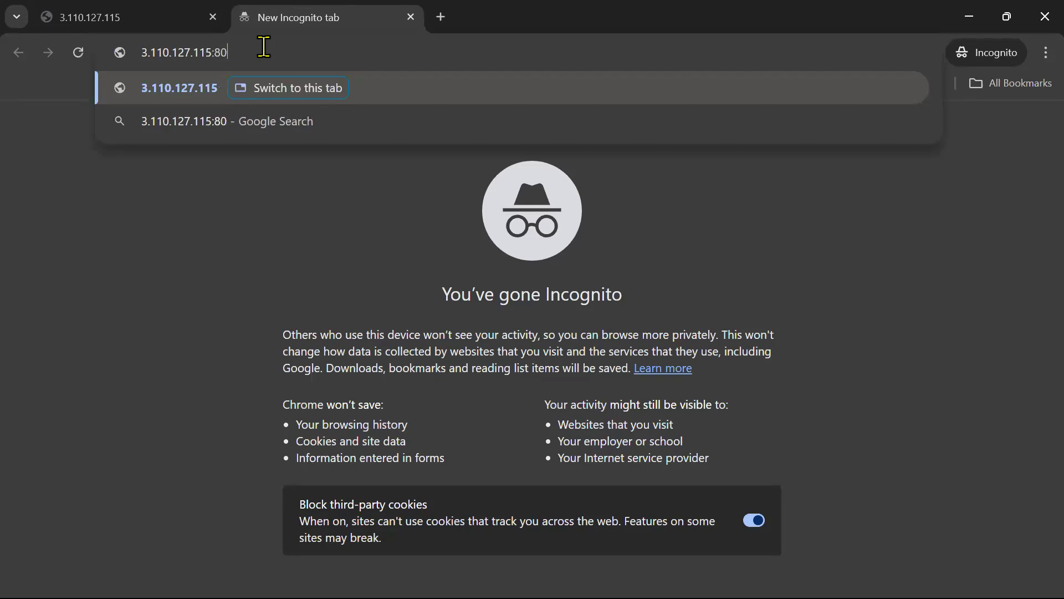
{"action": "key", "text": "Return"}
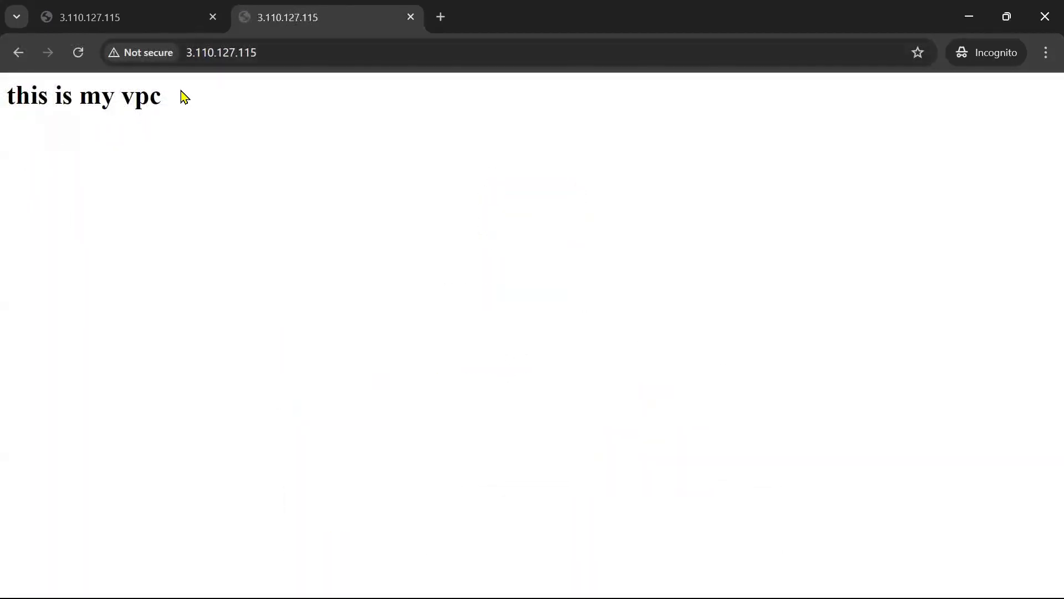
{"action": "left_click_drag", "start_coordinate": [164, 95], "coordinate": [5, 97]}
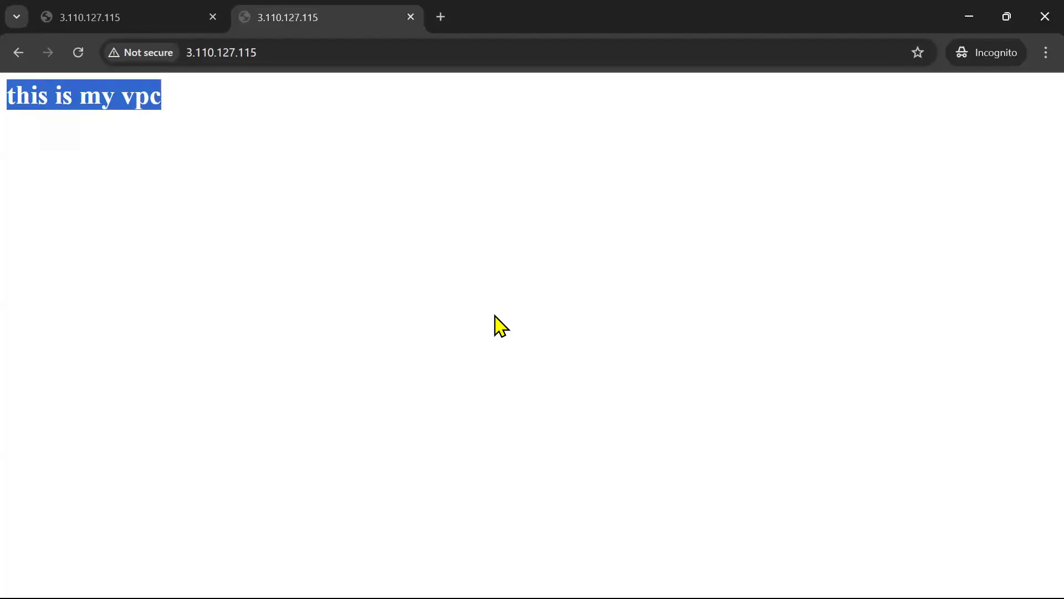
On the Wireless Display whiteboard, draw a computer inside the NEW-PRIVATE box and write an underlined "Pub" beneath it
{"action": "key", "text": "alt+Tab"}
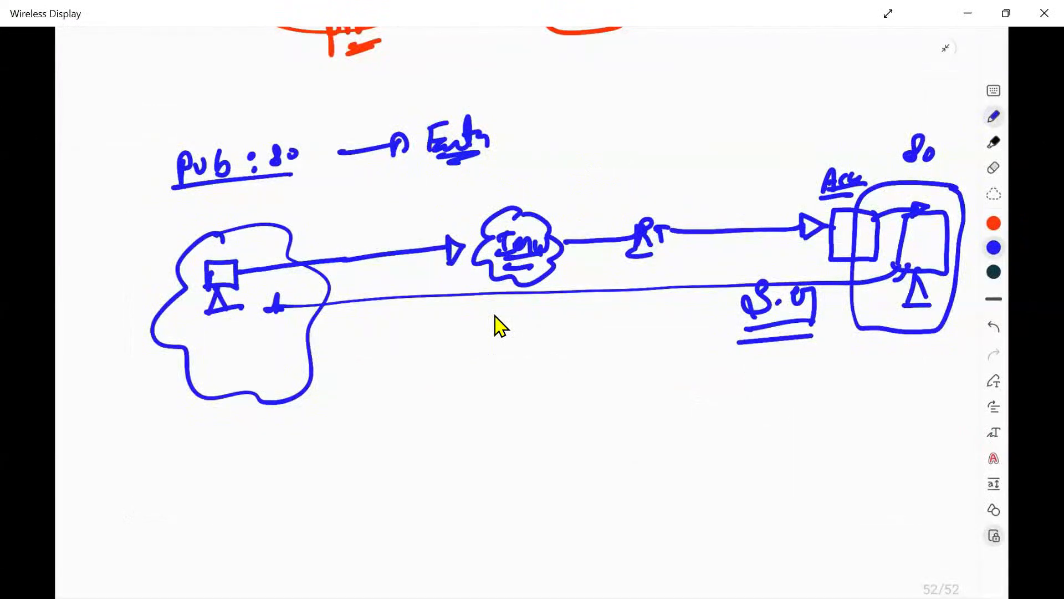
{"action": "scroll", "coordinate": [501, 326], "scroll_direction": "up", "scroll_amount": 20}
{"action": "scroll", "coordinate": [500, 326], "scroll_direction": "up", "scroll_amount": 5}
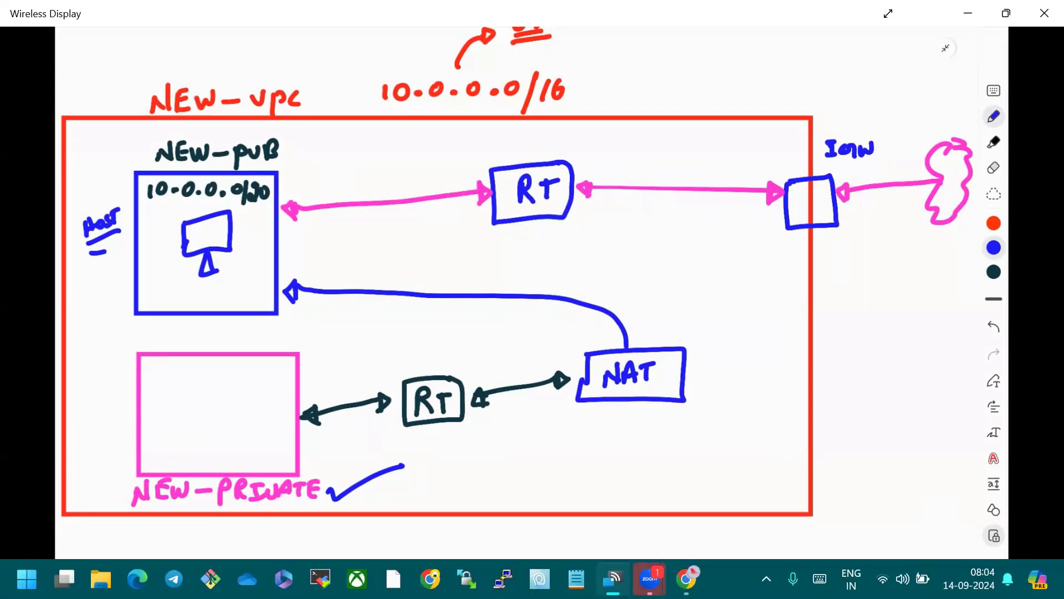
{"action": "scroll", "coordinate": [517, 293], "scroll_direction": "down", "scroll_amount": 3}
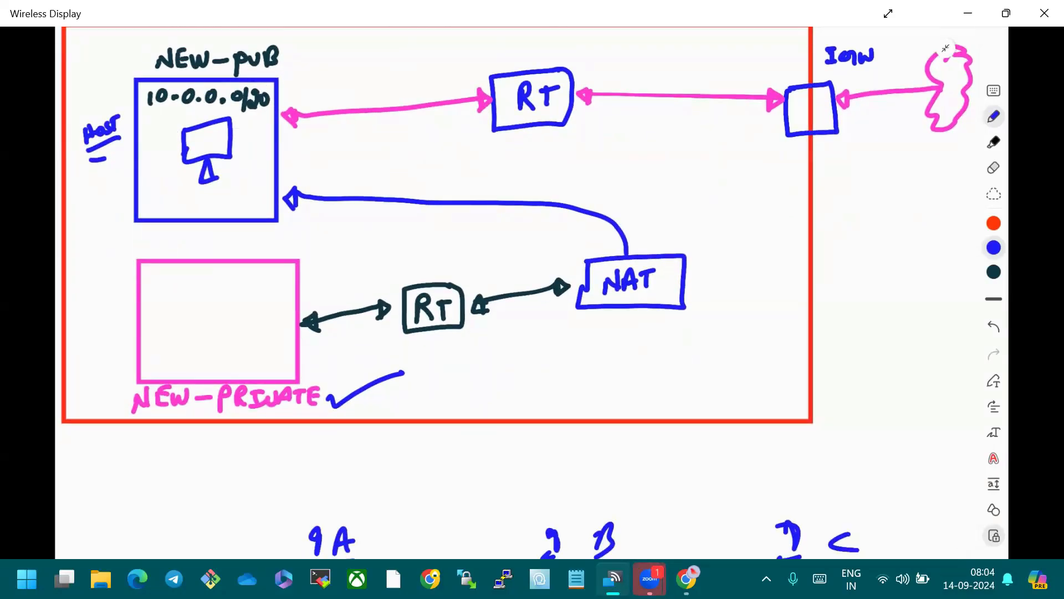
{"action": "mouse_move", "coordinate": [83, 284]}
{"action": "left_mouse_down"}
{"action": "mouse_move", "coordinate": [84, 297]}
{"action": "mouse_move", "coordinate": [100, 297]}
{"action": "mouse_move", "coordinate": [86, 311]}
{"action": "mouse_move", "coordinate": [95, 303]}
{"action": "mouse_move", "coordinate": [86, 298]}
{"action": "mouse_move", "coordinate": [110, 293]}
{"action": "left_mouse_up"}
{"action": "left_click_drag", "start_coordinate": [88, 324], "coordinate": [107, 326]}
{"action": "mouse_move", "coordinate": [105, 308]}
{"action": "left_mouse_down"}
{"action": "mouse_move", "coordinate": [108, 318]}
{"action": "mouse_move", "coordinate": [104, 286]}
{"action": "left_mouse_up"}
{"action": "mouse_move", "coordinate": [190, 294]}
{"action": "left_mouse_down"}
{"action": "mouse_move", "coordinate": [192, 328]}
{"action": "mouse_move", "coordinate": [244, 319]}
{"action": "mouse_move", "coordinate": [191, 328]}
{"action": "mouse_move", "coordinate": [200, 319]}
{"action": "left_mouse_up"}
{"action": "mouse_move", "coordinate": [223, 324]}
{"action": "left_mouse_down"}
{"action": "mouse_move", "coordinate": [212, 347]}
{"action": "mouse_move", "coordinate": [231, 344]}
{"action": "left_mouse_up"}
{"action": "mouse_move", "coordinate": [213, 346]}
{"action": "left_mouse_down"}
{"action": "mouse_move", "coordinate": [233, 344]}
{"action": "mouse_move", "coordinate": [206, 380]}
{"action": "mouse_move", "coordinate": [251, 367]}
{"action": "left_mouse_up"}
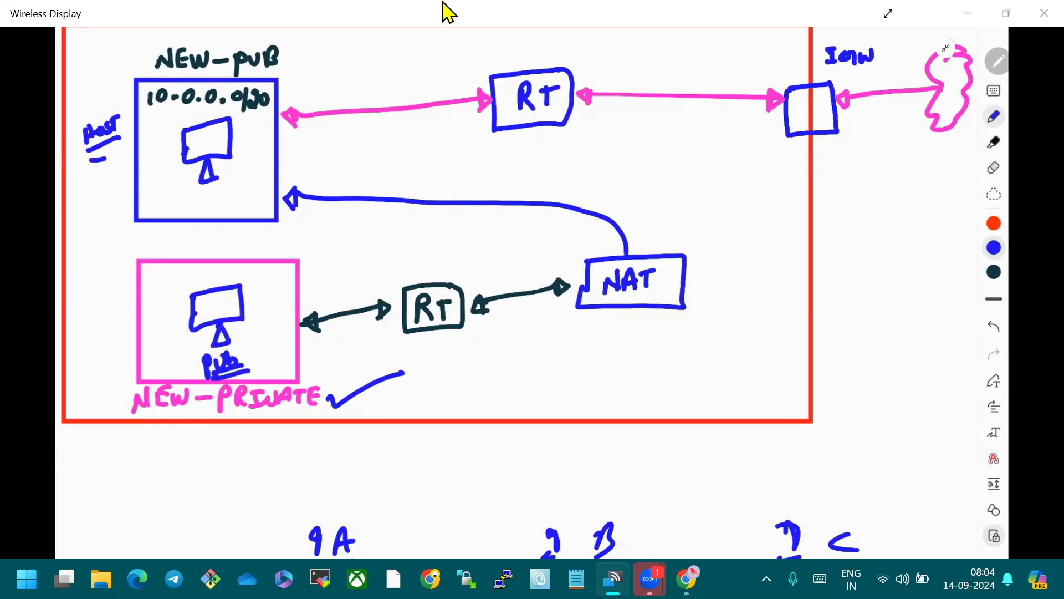
Switch to the AWS console in Chrome and start launching an EC2 instance named new_private_ec2
{"action": "key", "text": "alt+Tab"}
{"action": "key", "text": "alt+Tab"}
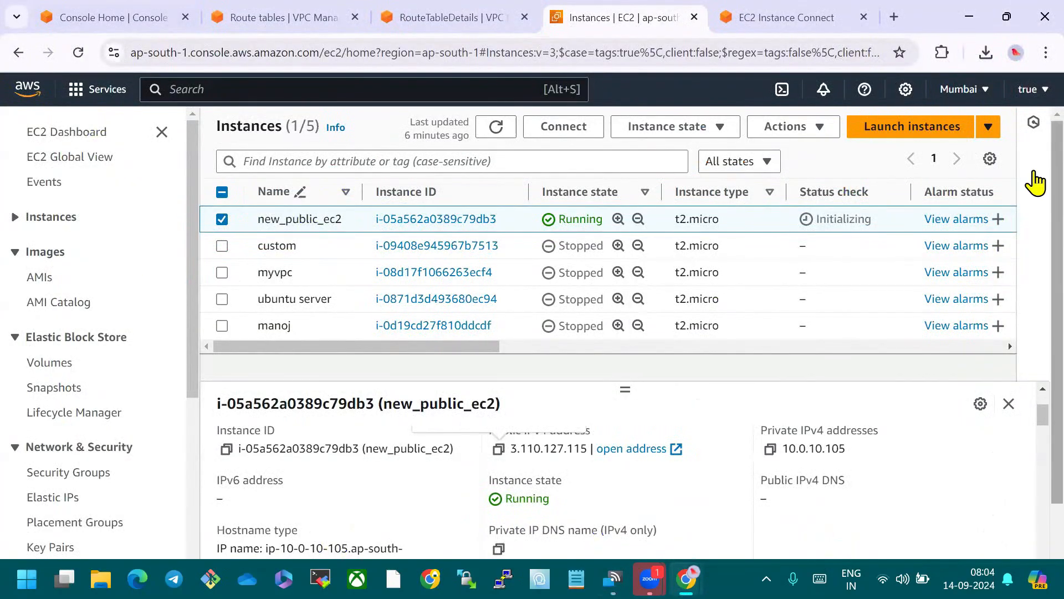
{"action": "left_click", "coordinate": [882, 132]}
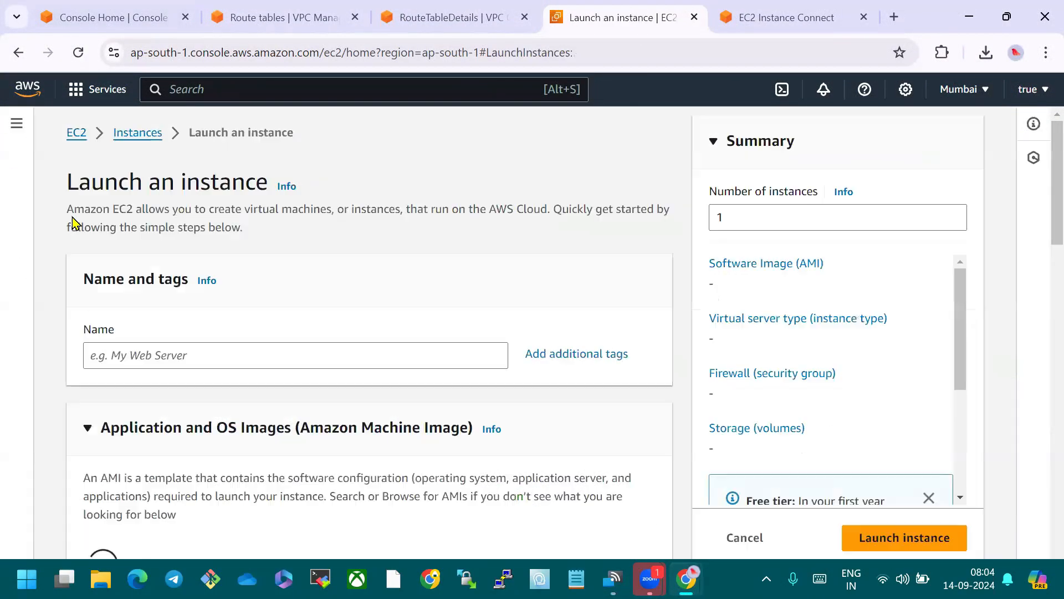
{"action": "left_click", "coordinate": [176, 354]}
{"action": "type", "text": "n"}
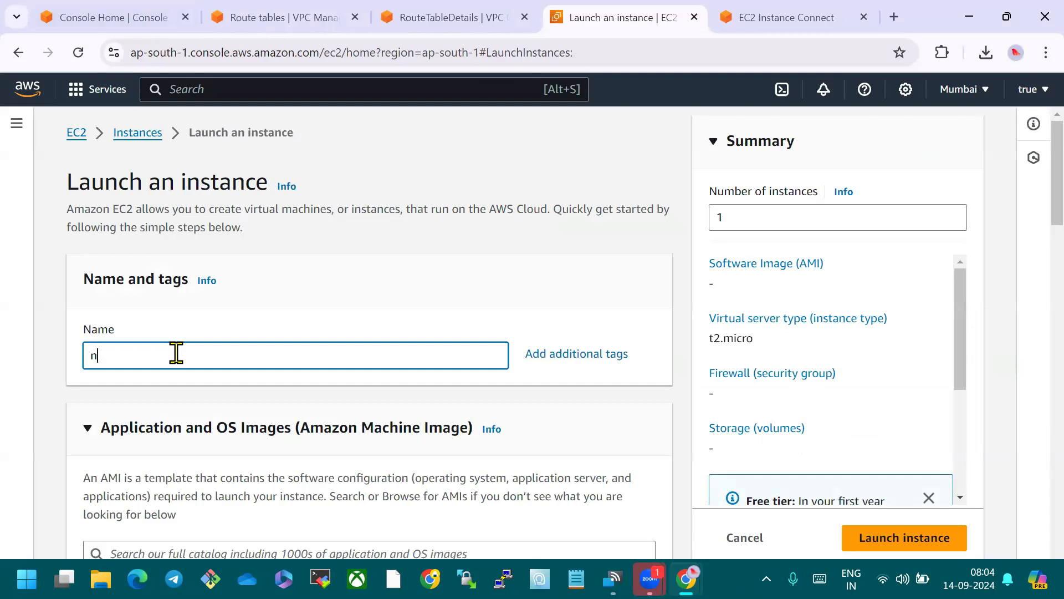
{"action": "type", "text": "ew_private"}
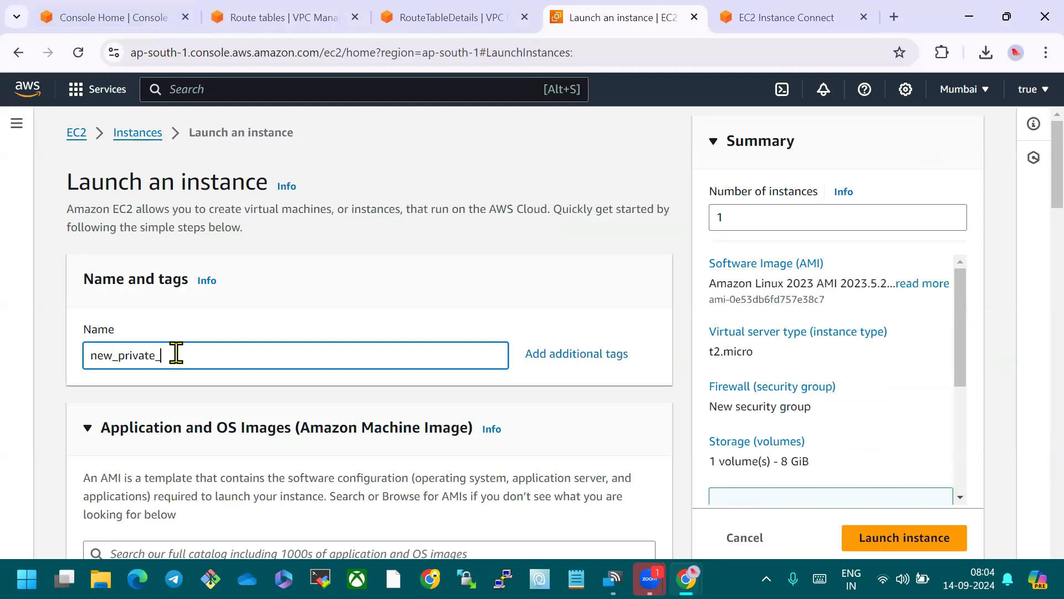
{"action": "type", "text": "_ec2"}
Choose the Ubuntu image and the temp key pair for the new instance
{"action": "scroll", "coordinate": [255, 335], "scroll_direction": "down", "scroll_amount": 3}
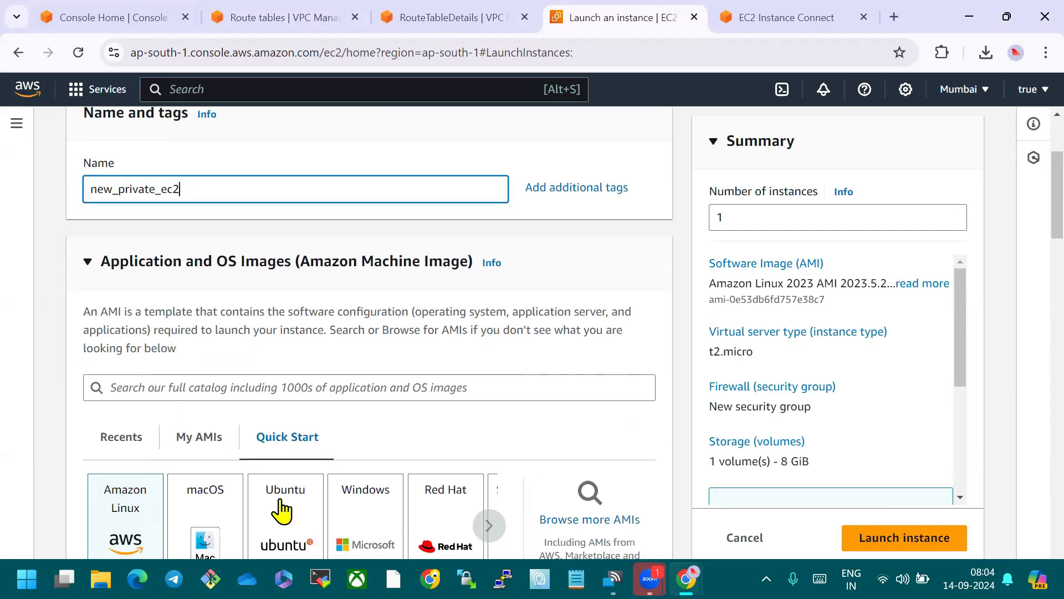
{"action": "scroll", "coordinate": [360, 399], "scroll_direction": "down", "scroll_amount": 8}
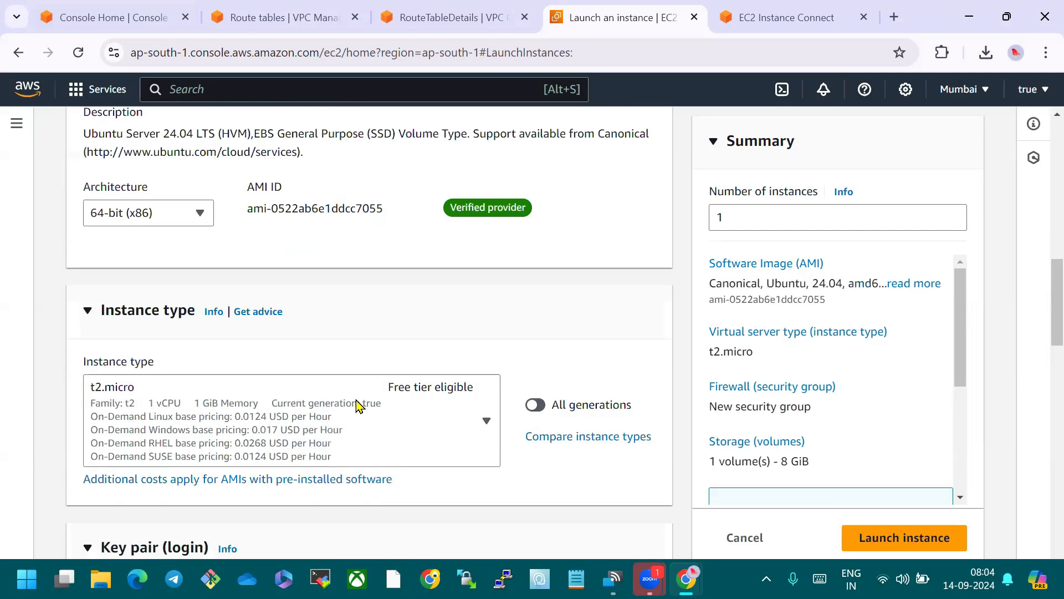
{"action": "scroll", "coordinate": [277, 363], "scroll_direction": "down", "scroll_amount": 6}
{"action": "left_click", "coordinate": [287, 347]}
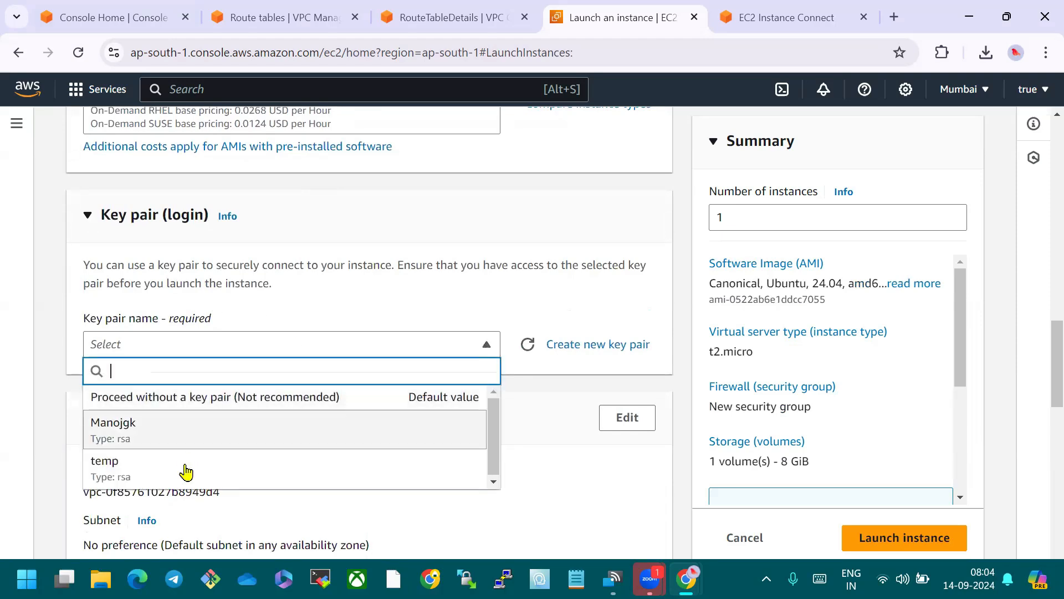
{"action": "left_click", "coordinate": [143, 481]}
{"action": "scroll", "coordinate": [340, 364], "scroll_direction": "down", "scroll_amount": 3}
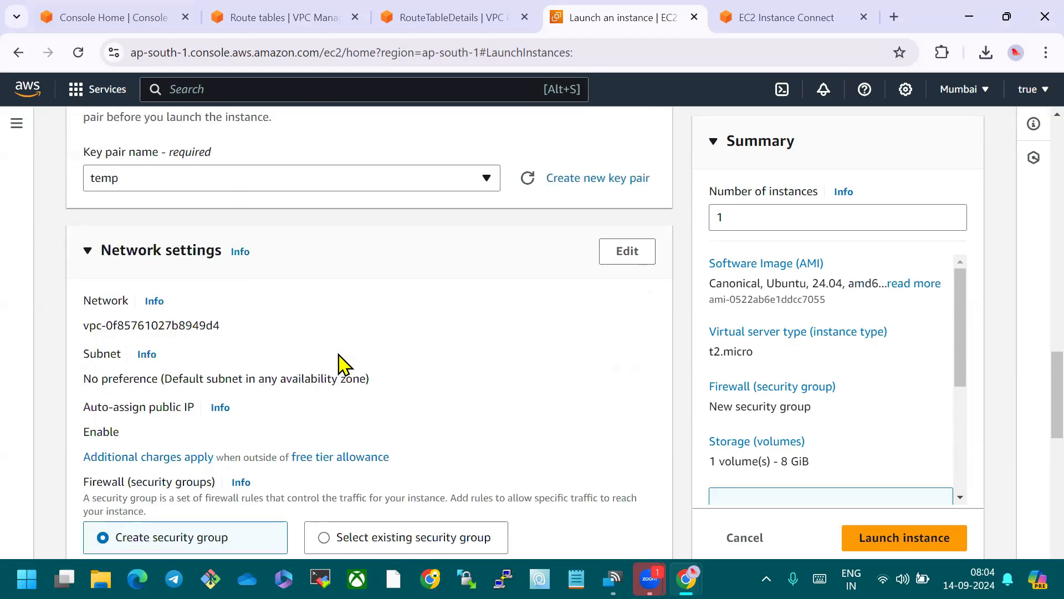
Edit the instance's network settings to use new_vpc and the new_private subnet
{"action": "scroll", "coordinate": [328, 363], "scroll_direction": "up", "scroll_amount": 2}
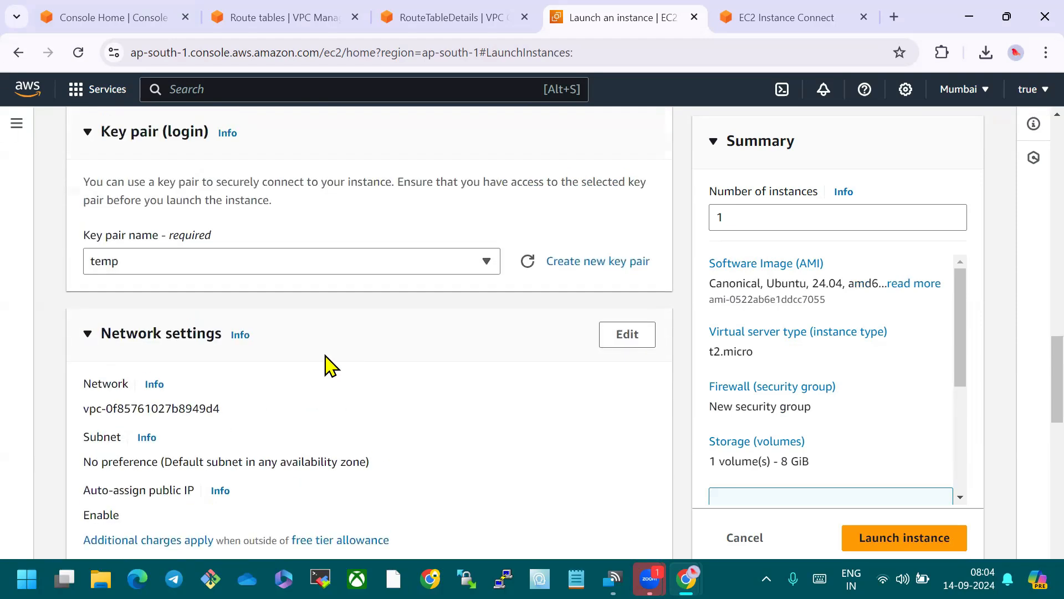
{"action": "left_click", "coordinate": [153, 262]}
{"action": "left_click", "coordinate": [331, 226]}
{"action": "left_click", "coordinate": [628, 334]}
{"action": "scroll", "coordinate": [340, 375], "scroll_direction": "down", "scroll_amount": 1}
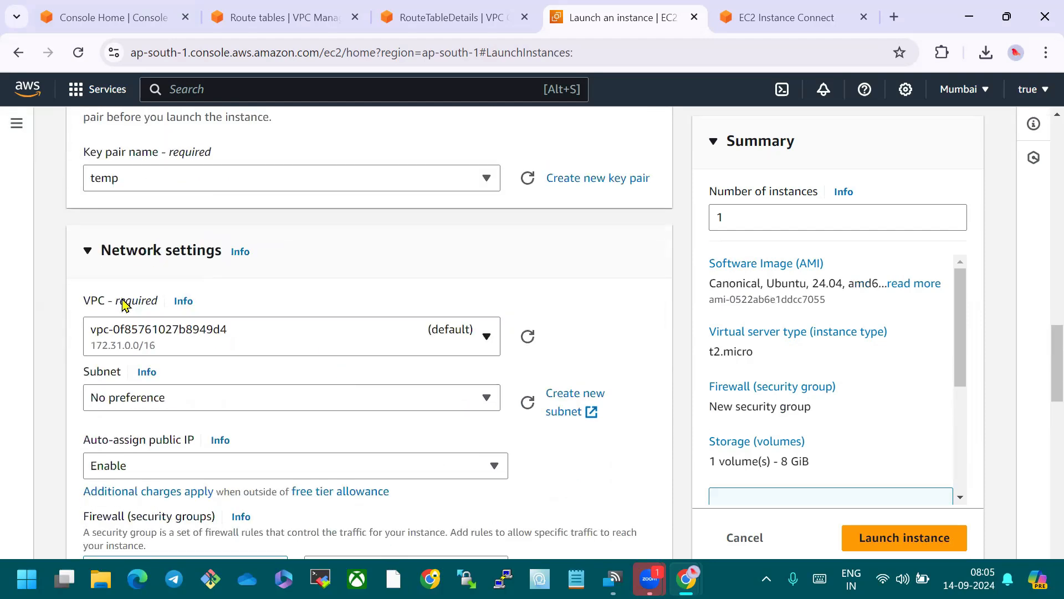
{"action": "left_click", "coordinate": [268, 342]}
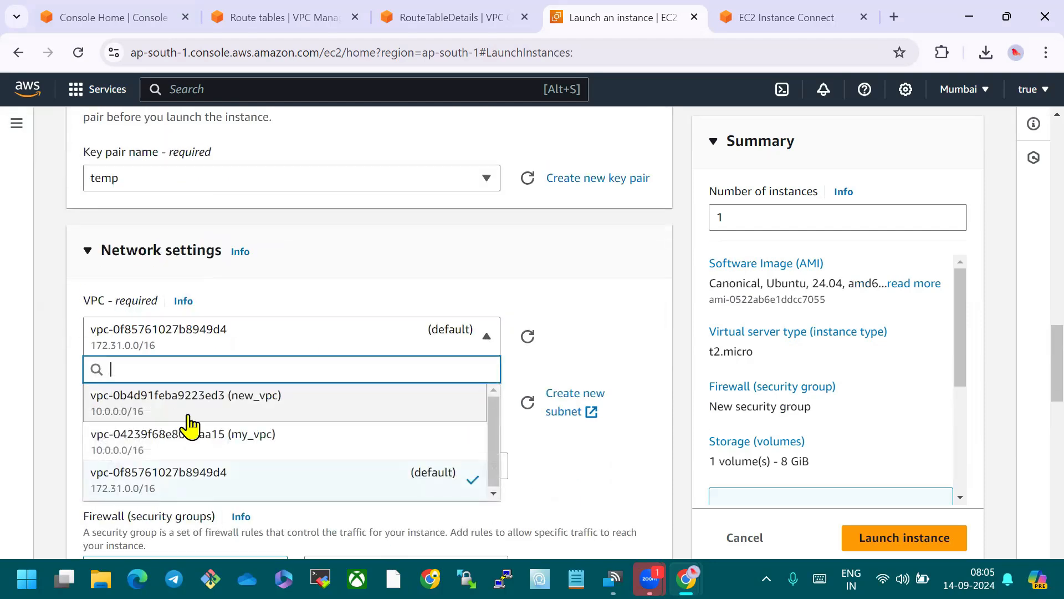
{"action": "left_click", "coordinate": [222, 400]}
{"action": "scroll", "coordinate": [394, 407], "scroll_direction": "down", "scroll_amount": 1}
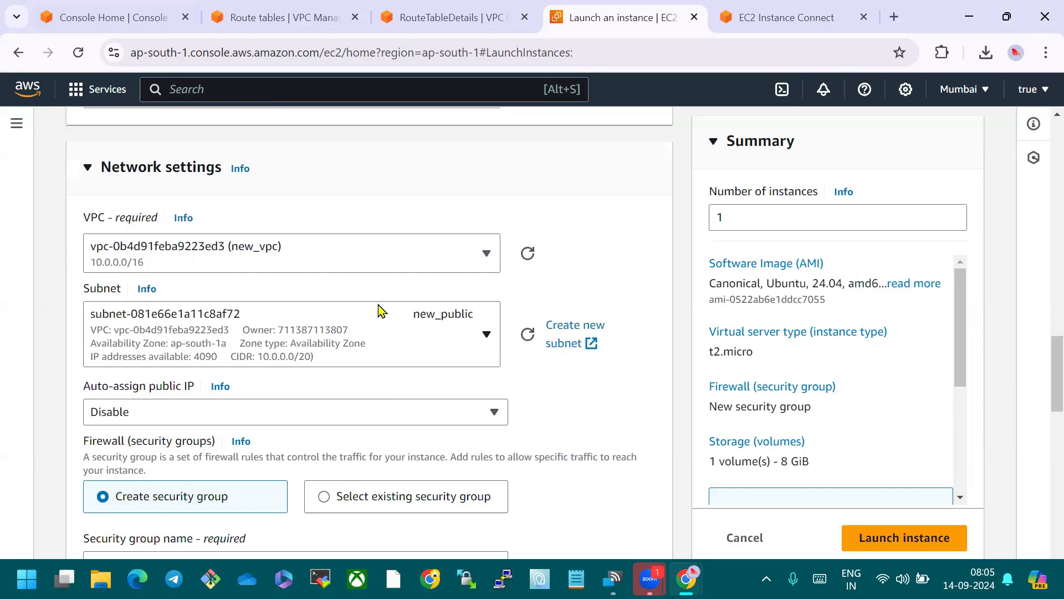
{"action": "left_click", "coordinate": [423, 325]}
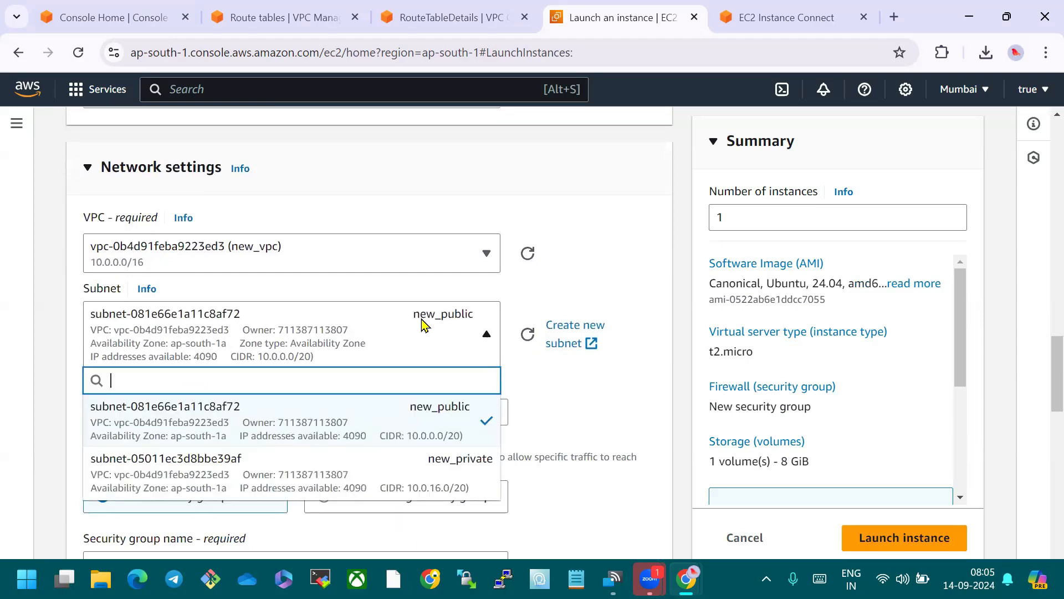
{"action": "left_click", "coordinate": [397, 475]}
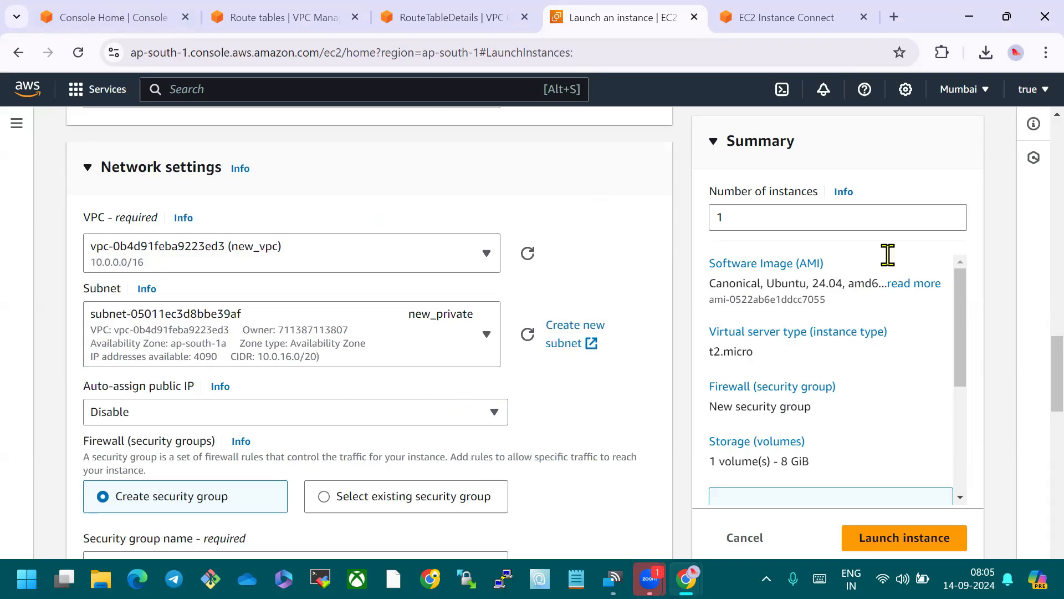
Check the auto-assign public IP options and keep the setting on Disable
{"action": "left_click_drag", "start_coordinate": [195, 387], "coordinate": [62, 397]}
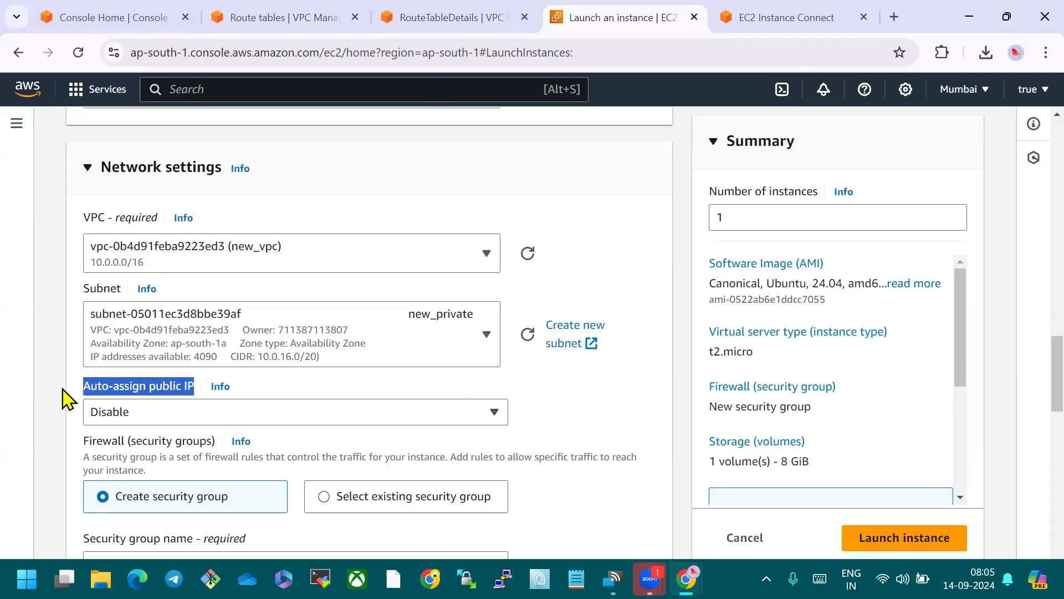
{"action": "left_click", "coordinate": [597, 421]}
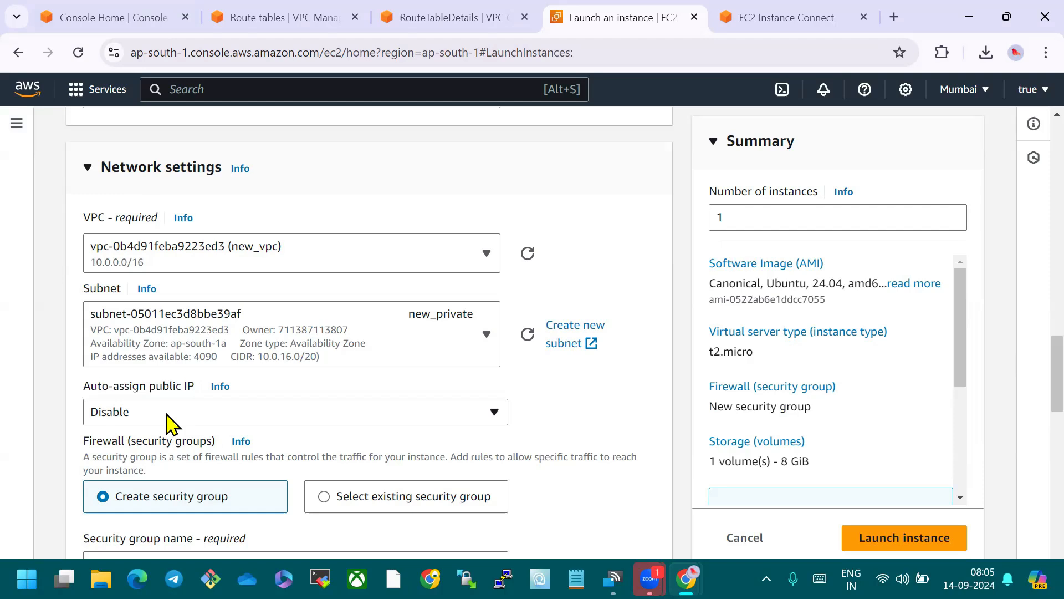
{"action": "left_click", "coordinate": [281, 411]}
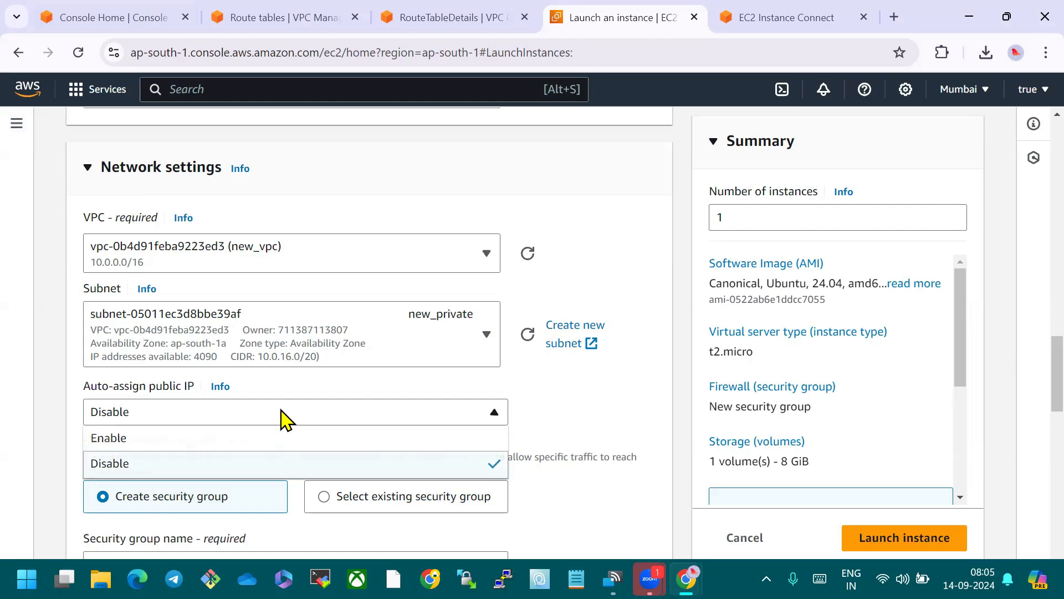
{"action": "left_click", "coordinate": [161, 466]}
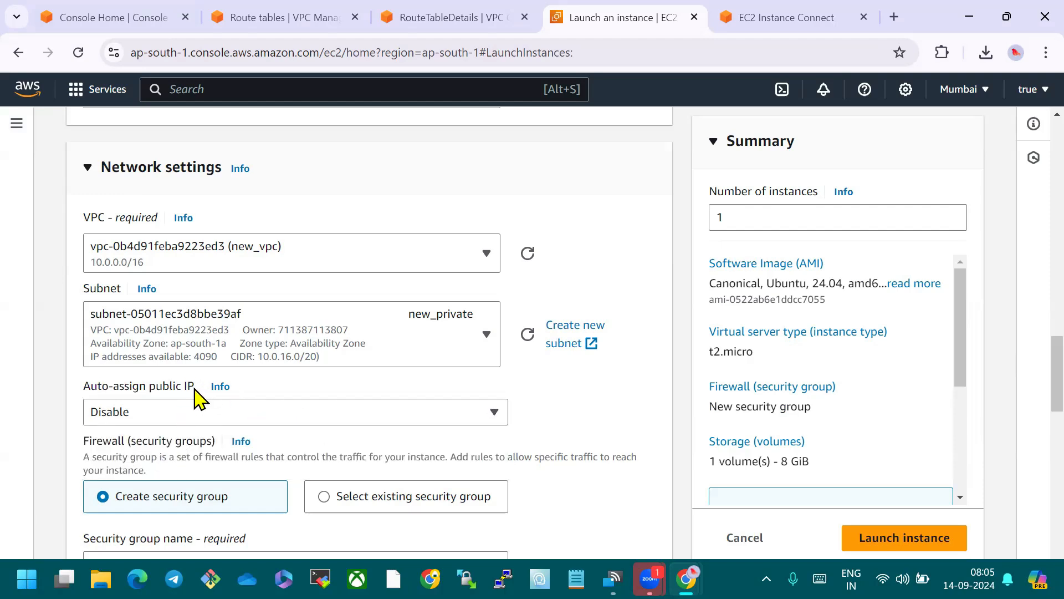
Launch the instance with the default SSH security group rule and 8 GiB gp3 storage, checking the whiteboard diagram meanwhile
{"action": "scroll", "coordinate": [542, 431], "scroll_direction": "down", "scroll_amount": 10}
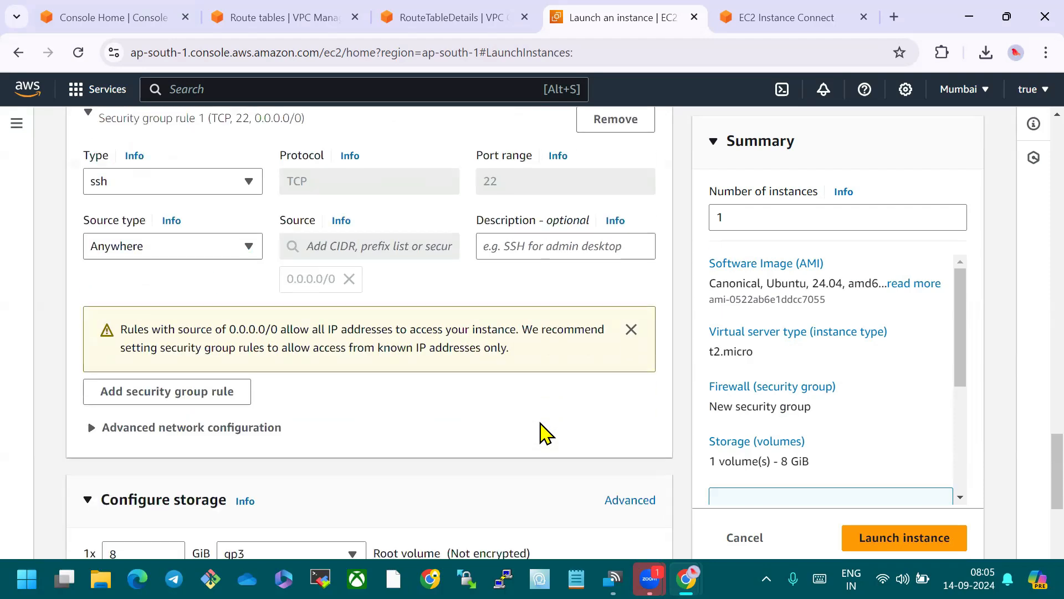
{"action": "scroll", "coordinate": [546, 433], "scroll_direction": "down", "scroll_amount": 5}
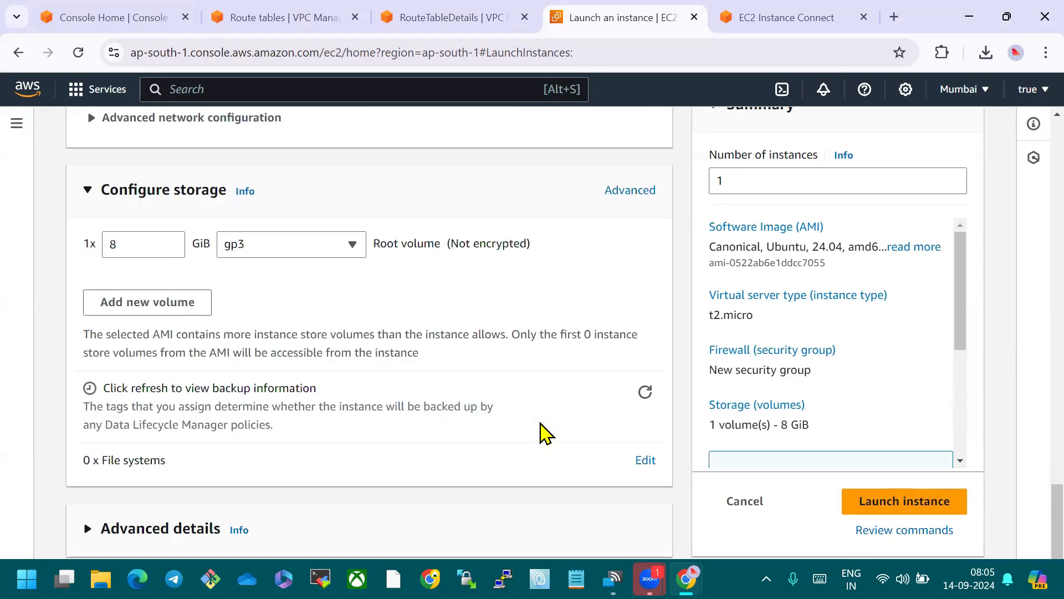
{"action": "left_click", "coordinate": [885, 505]}
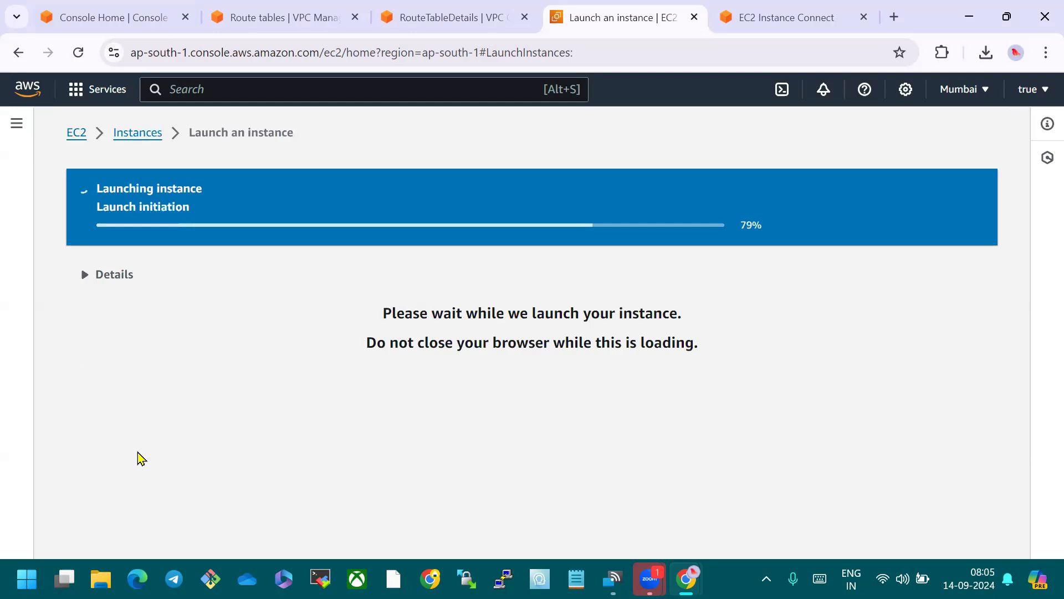
{"action": "key", "text": "alt+Tab"}
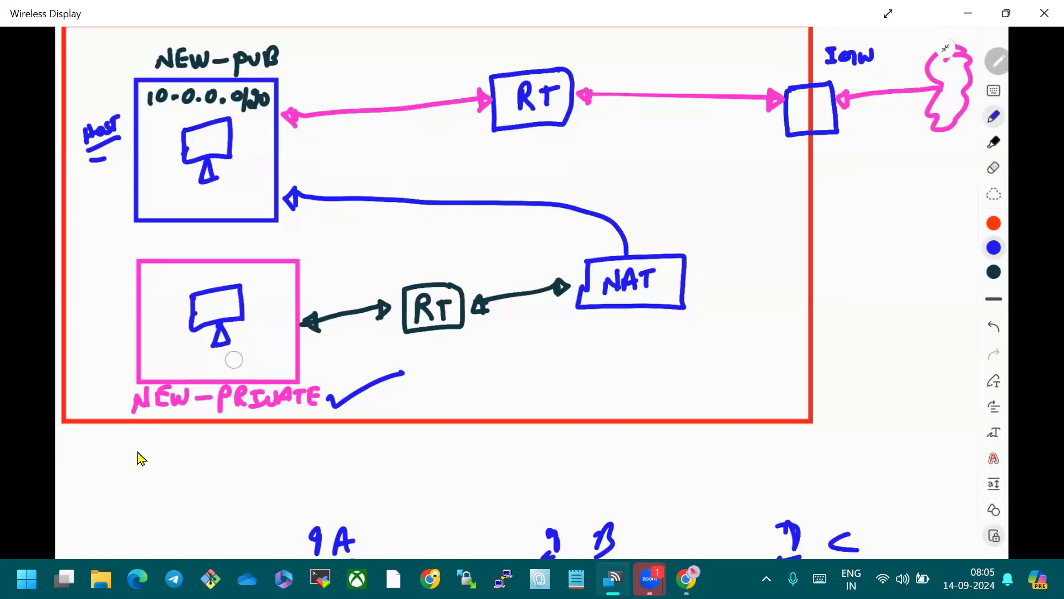
{"action": "key", "text": "alt+Tab"}
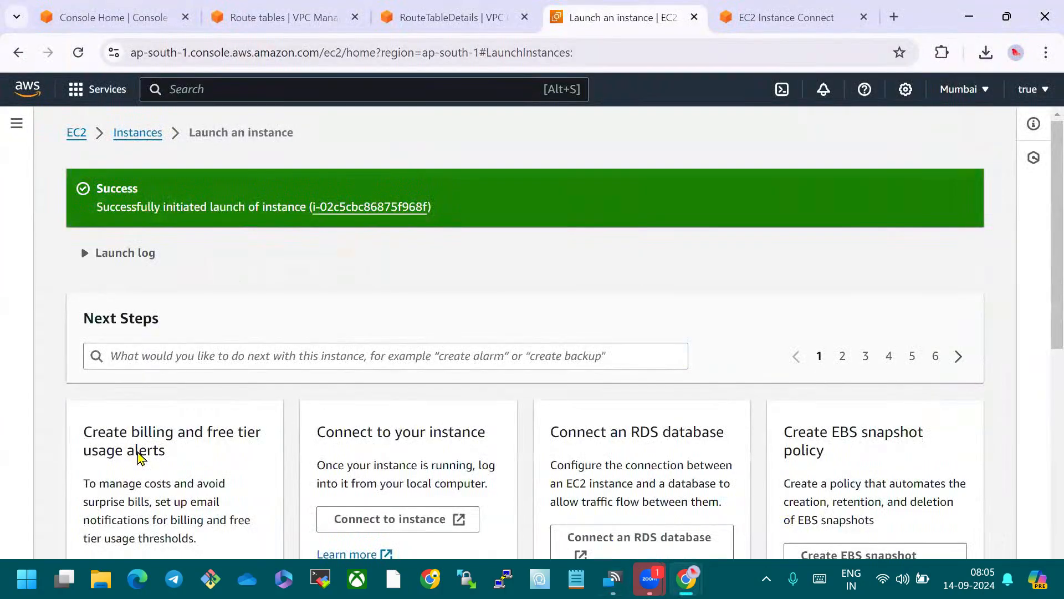
Open the EC2 instances list and filter it to instances whose client instance state equals running
{"action": "left_click", "coordinate": [145, 136]}
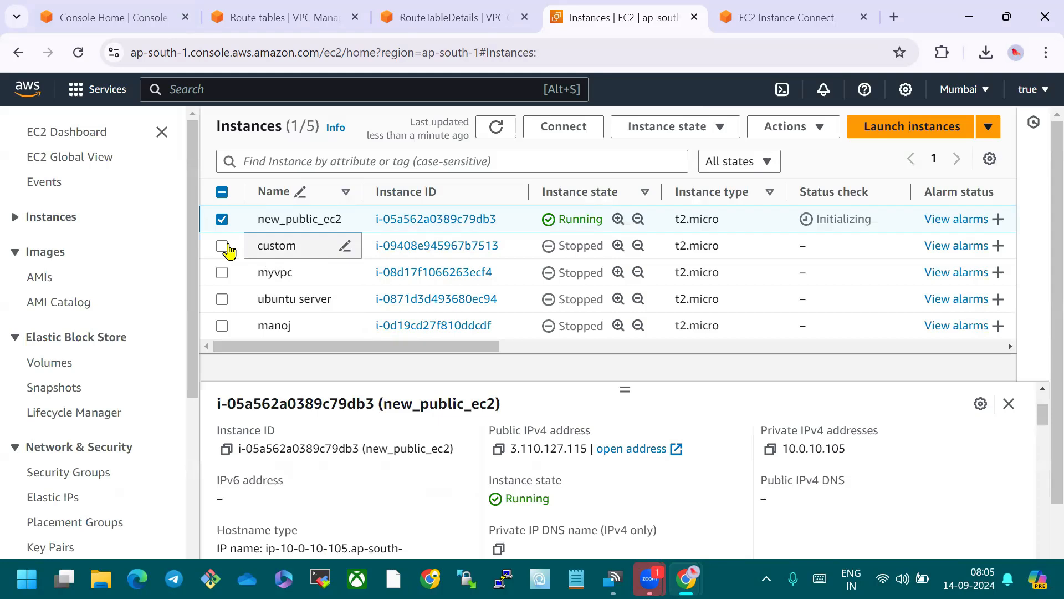
{"action": "left_click", "coordinate": [344, 162]}
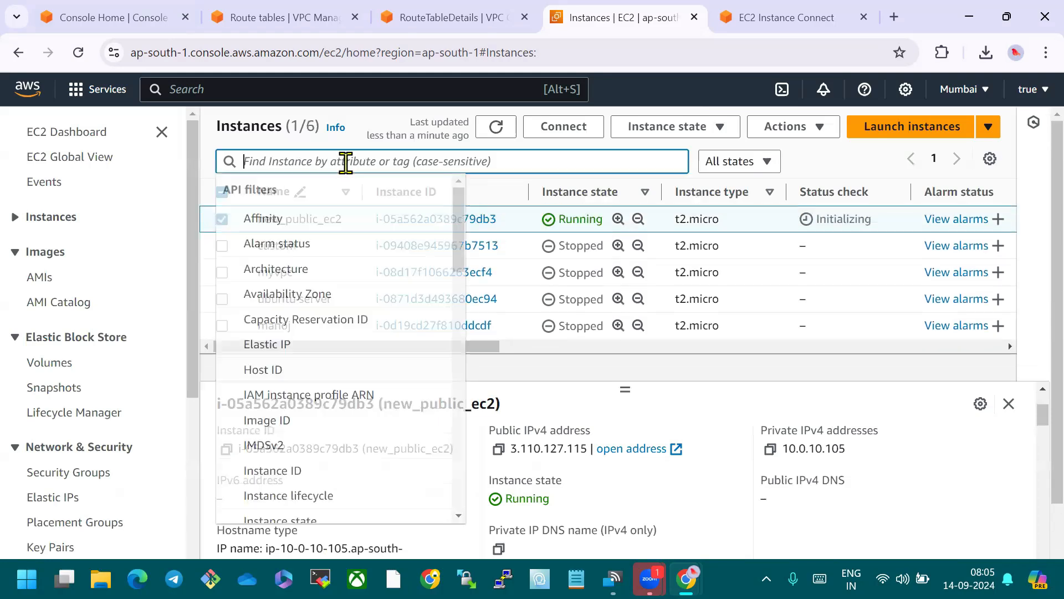
{"action": "type", "text": "in"}
{"action": "key", "text": "Up"}
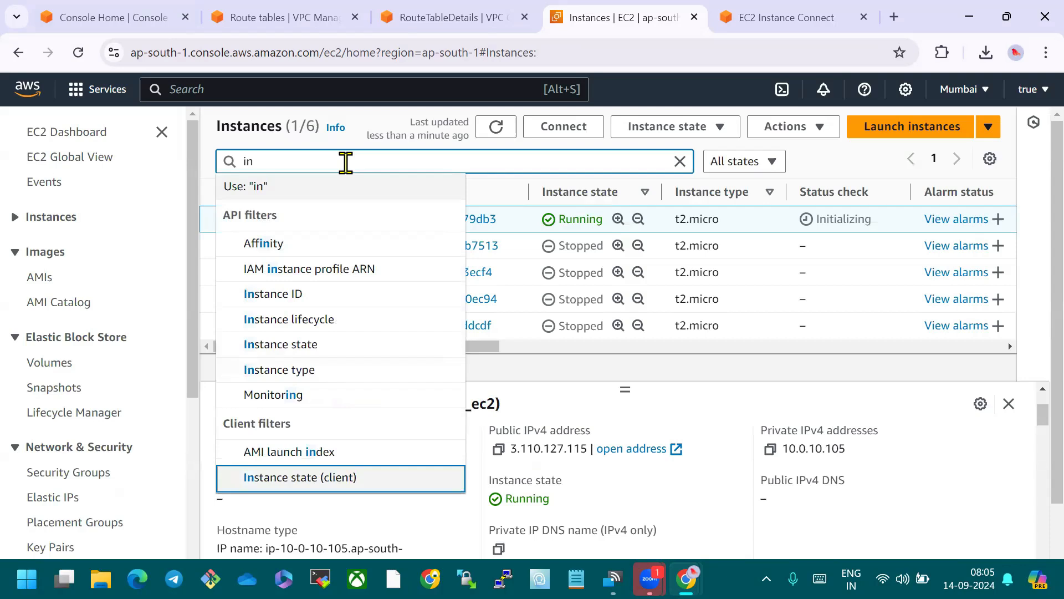
{"action": "type", "text": "sta"}
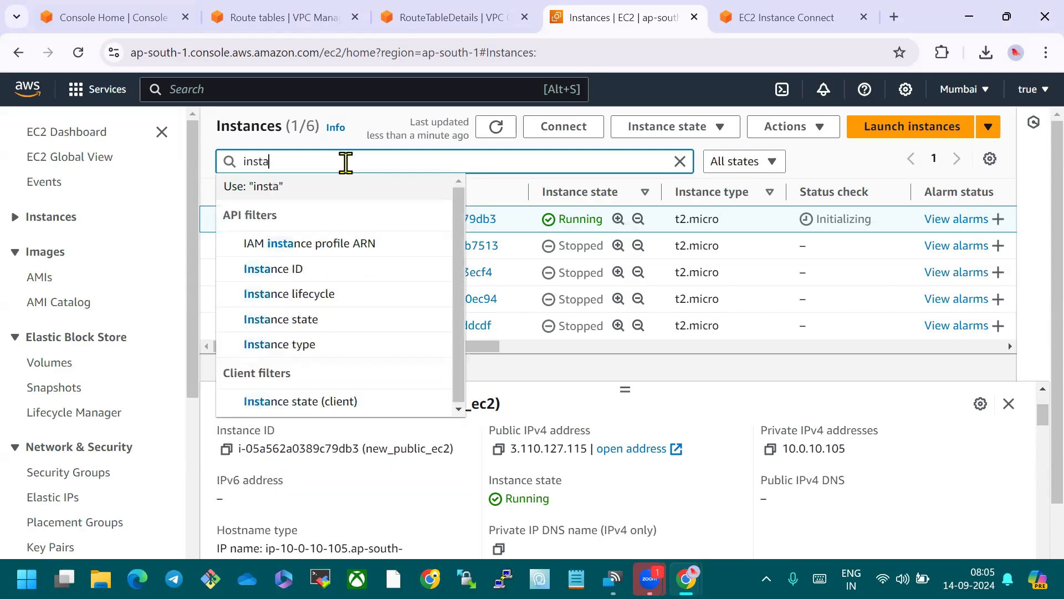
{"action": "left_click", "coordinate": [330, 402]}
{"action": "key", "text": "Up"}
{"action": "key", "text": "Up"}
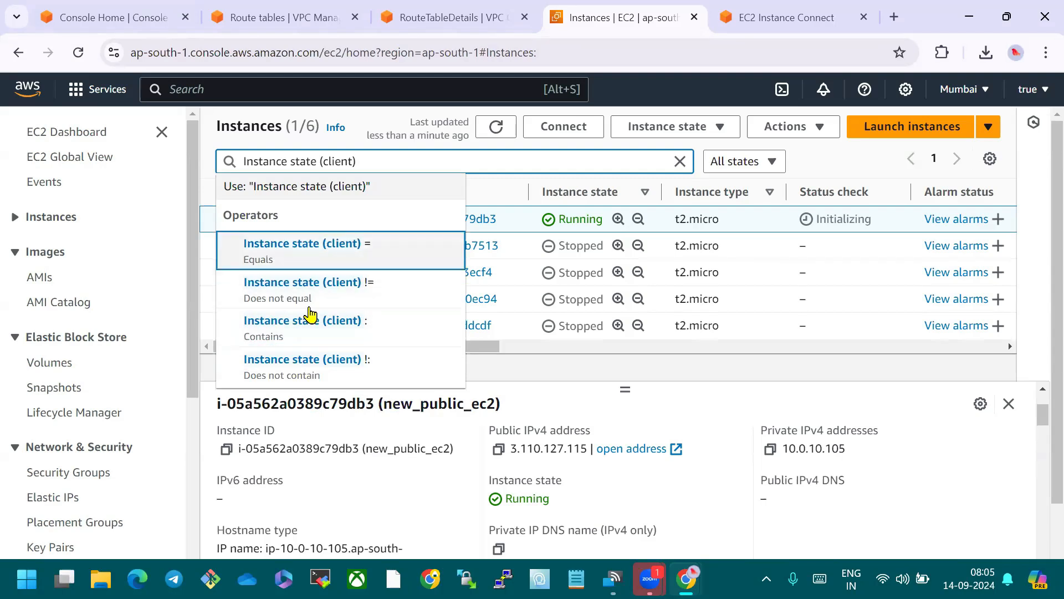
{"action": "key", "text": "Return"}
{"action": "key", "text": "Down"}
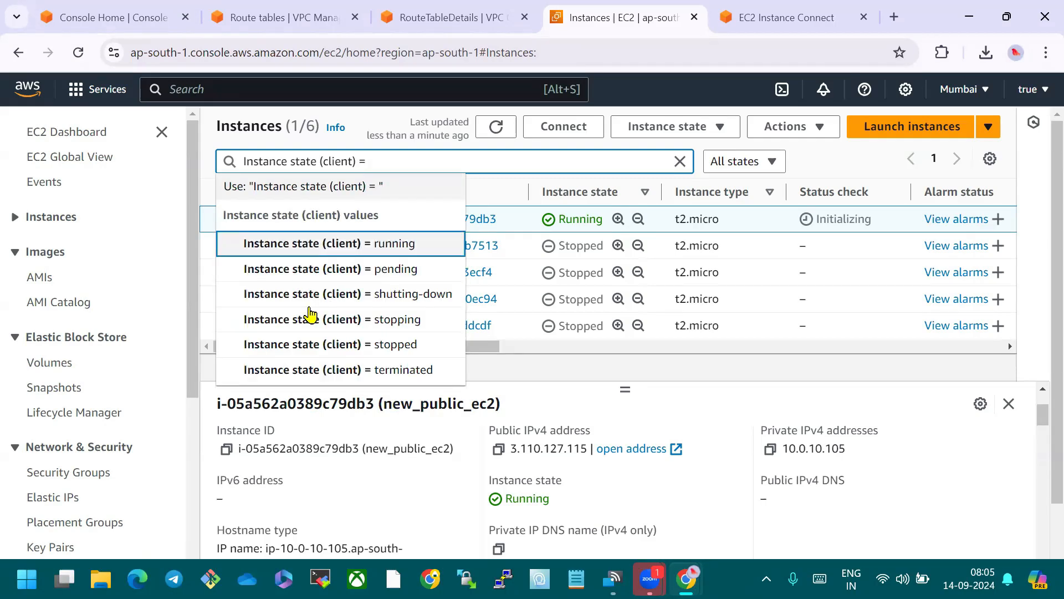
{"action": "key", "text": "Return"}
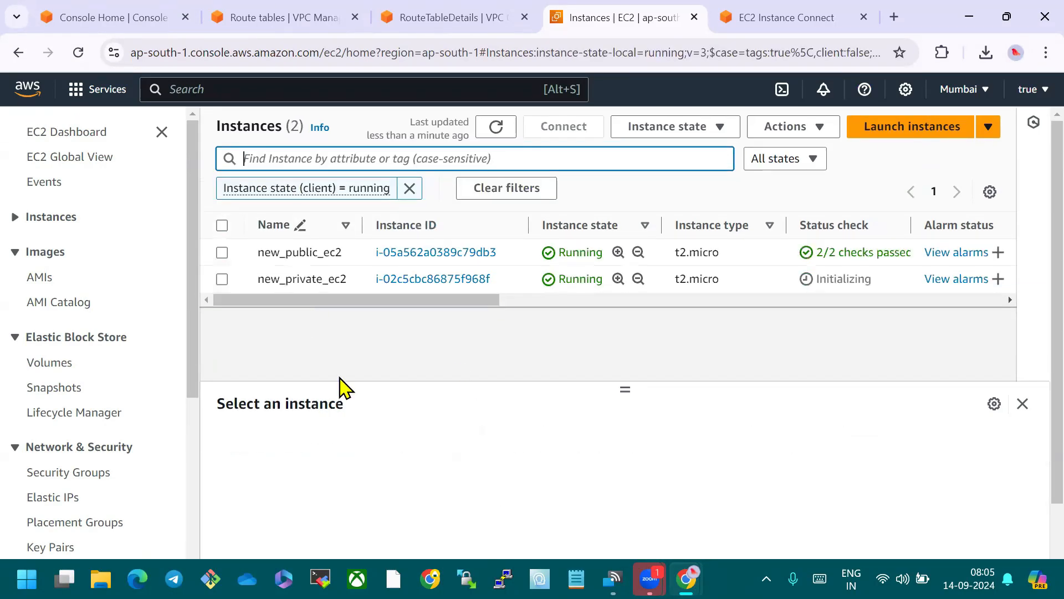
Select new_private_ec2 and check the public and private IPv4 addresses in its instance summary
{"action": "left_click", "coordinate": [222, 279]}
{"action": "scroll", "coordinate": [765, 506], "scroll_direction": "down", "scroll_amount": 2}
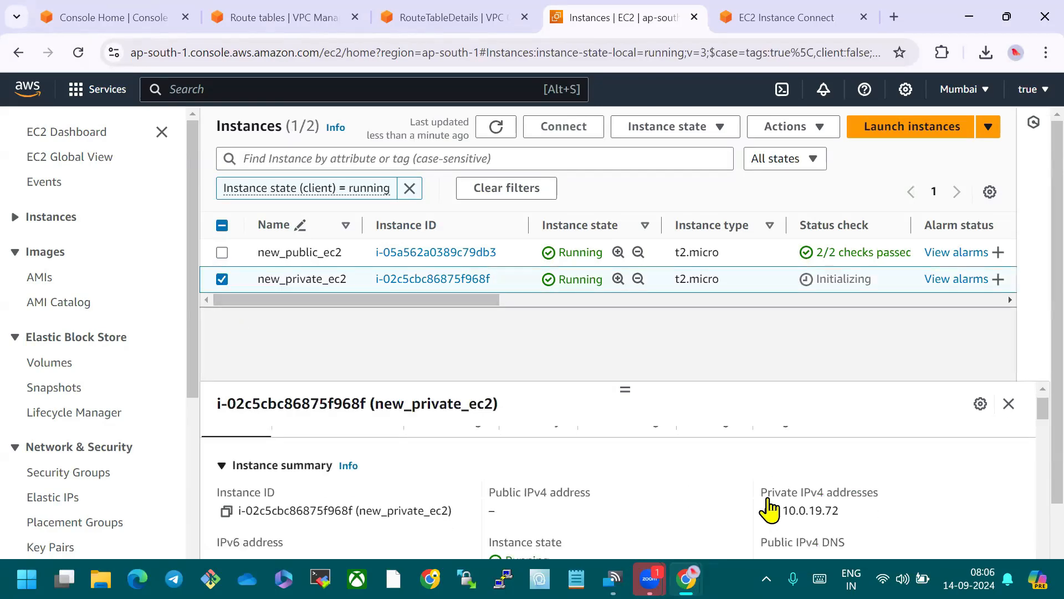
{"action": "left_click_drag", "start_coordinate": [613, 441], "coordinate": [492, 437]}
{"action": "left_click_drag", "start_coordinate": [887, 452], "coordinate": [536, 462]}
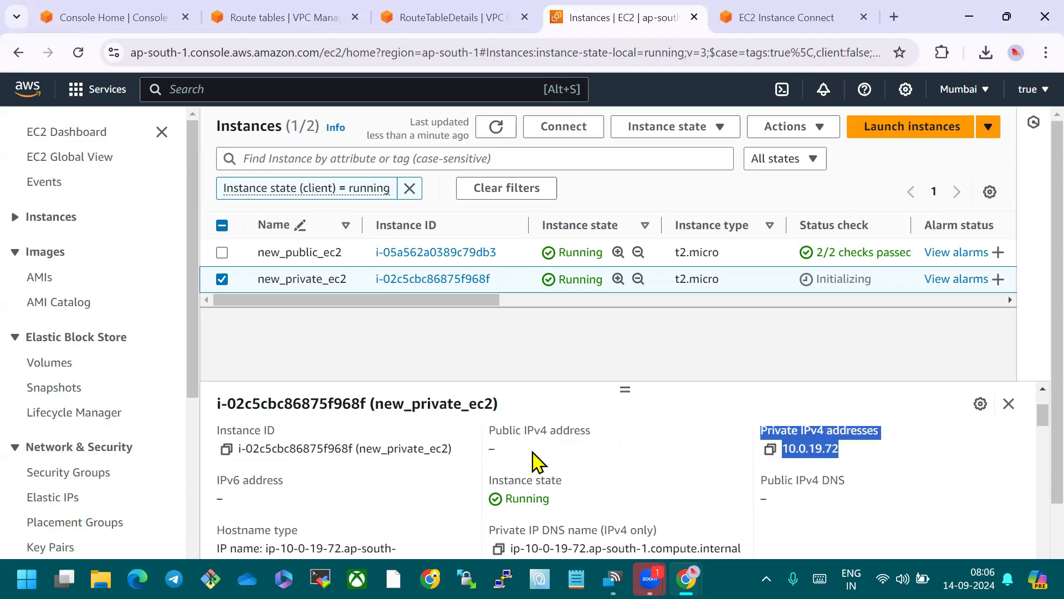
Remove the running-state filter and open the connection options for new_private_ec2
{"action": "left_click", "coordinate": [409, 187]}
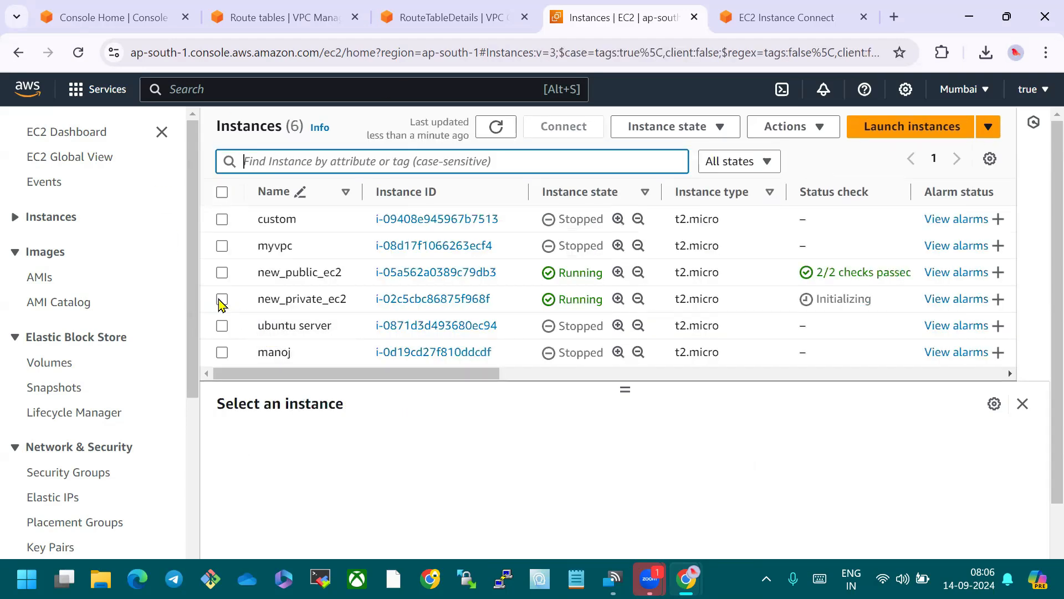
{"action": "left_click", "coordinate": [221, 299]}
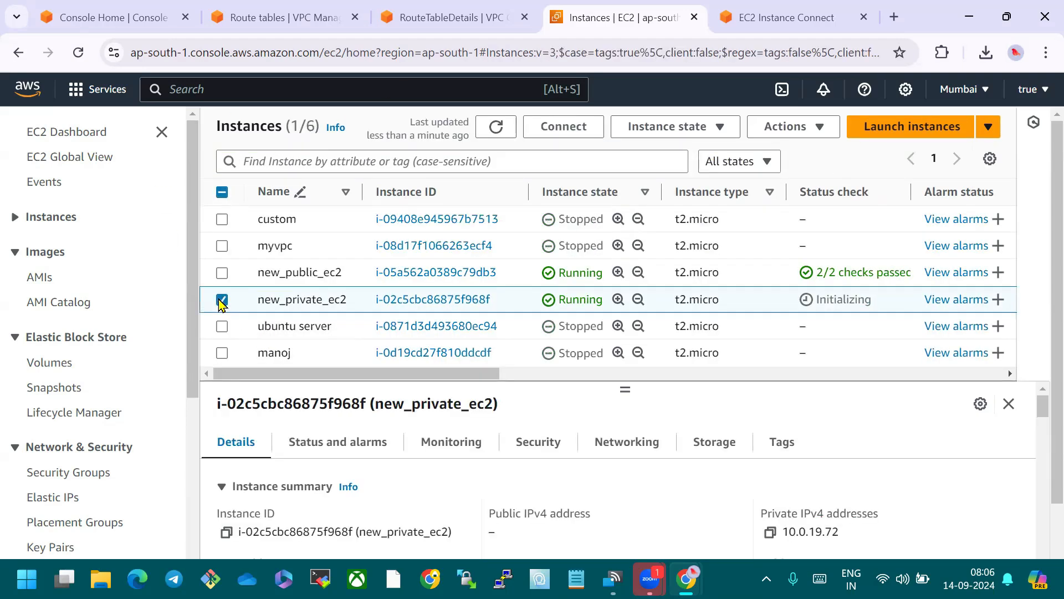
{"action": "left_click", "coordinate": [564, 127]}
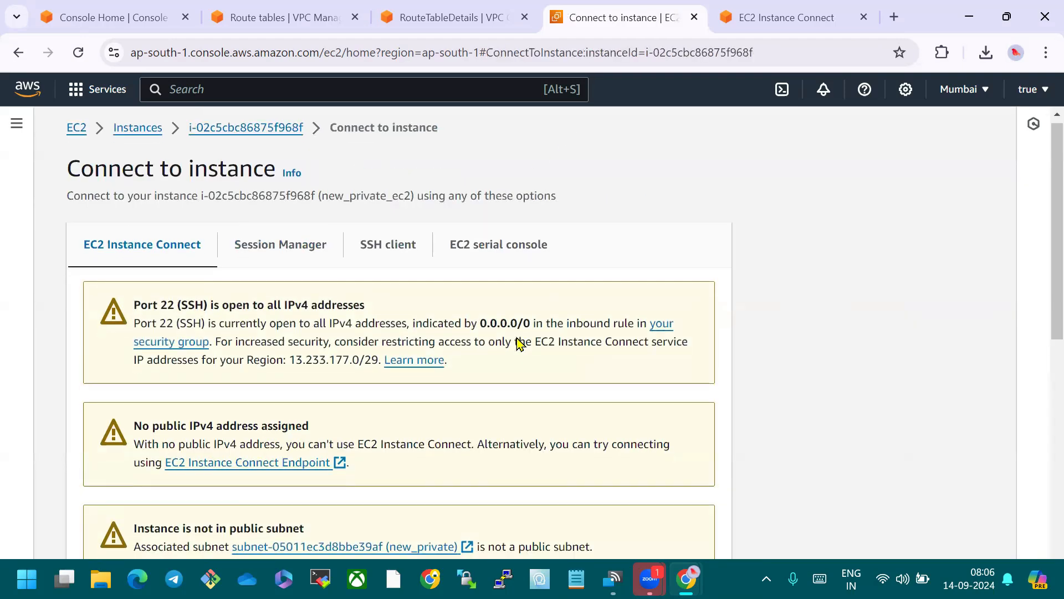
Read the EC2 Instance Connect warnings about the instance's public IPv4 address and subnet
{"action": "scroll", "coordinate": [519, 342], "scroll_direction": "down", "scroll_amount": 3}
{"action": "scroll", "coordinate": [517, 344], "scroll_direction": "down", "scroll_amount": 5}
{"action": "scroll", "coordinate": [518, 345], "scroll_direction": "up", "scroll_amount": 9}
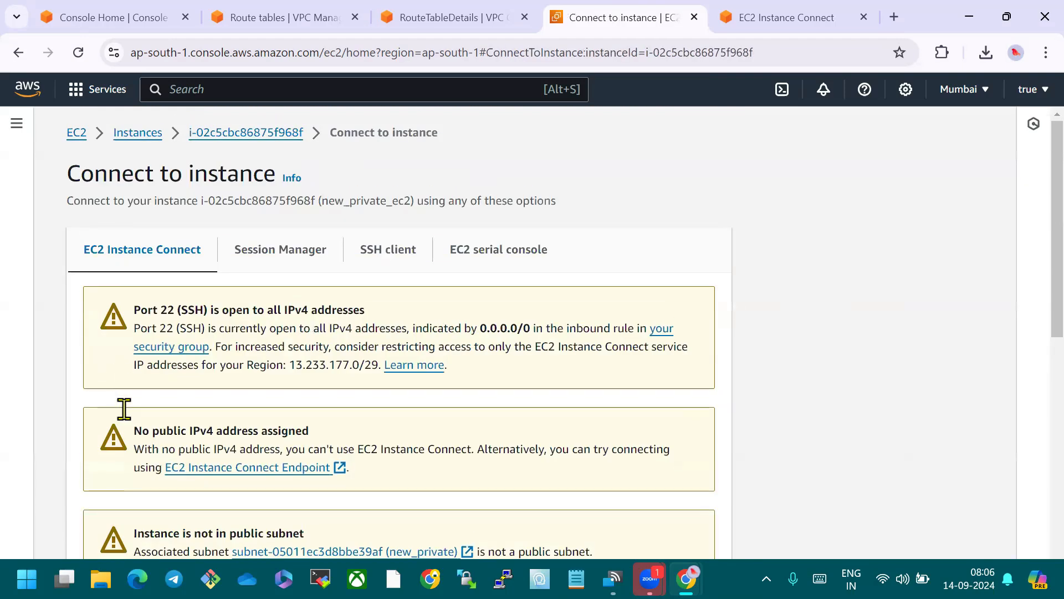
{"action": "scroll", "coordinate": [244, 412], "scroll_direction": "down", "scroll_amount": 1}
{"action": "scroll", "coordinate": [244, 411], "scroll_direction": "down", "scroll_amount": 2}
{"action": "left_click_drag", "start_coordinate": [133, 265], "coordinate": [315, 267]}
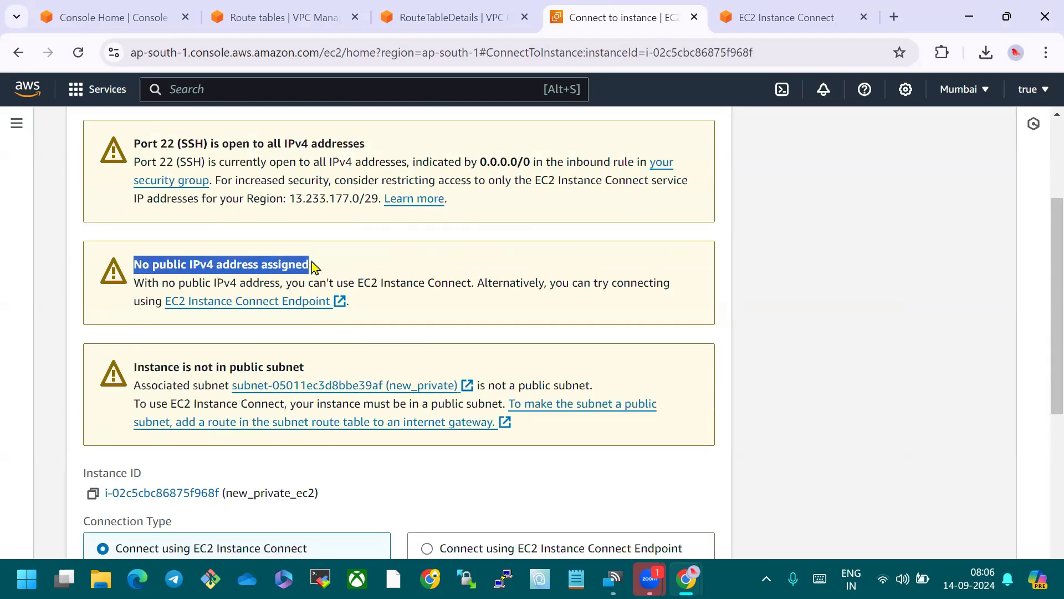
{"action": "left_click_drag", "start_coordinate": [134, 283], "coordinate": [677, 286]}
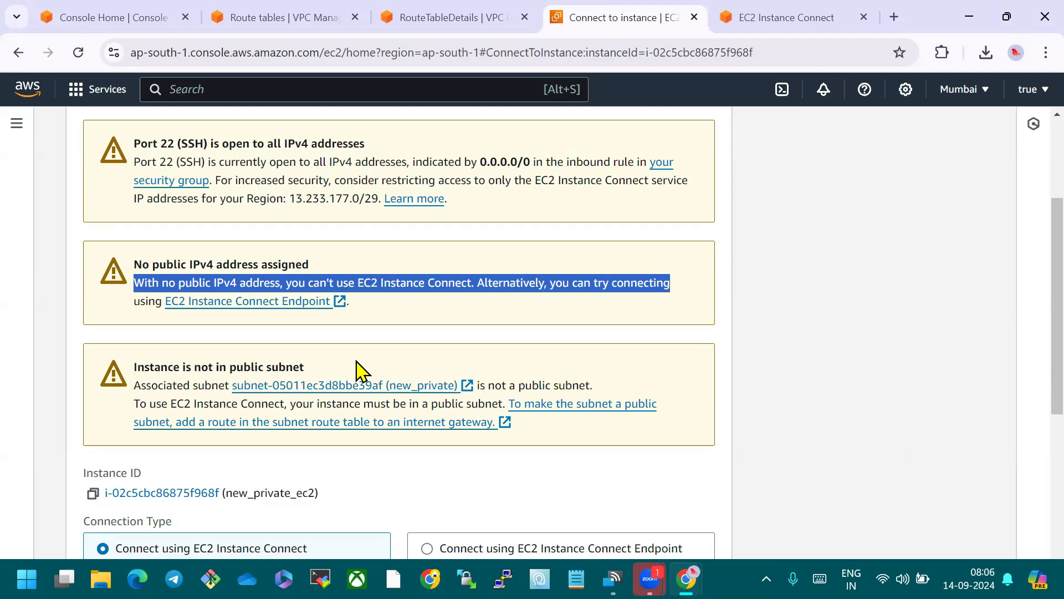
Switch to the Wireless Display whiteboard and review the network diagram and the sketches of SSH access between public and private instances
{"action": "key", "text": "alt+Tab"}
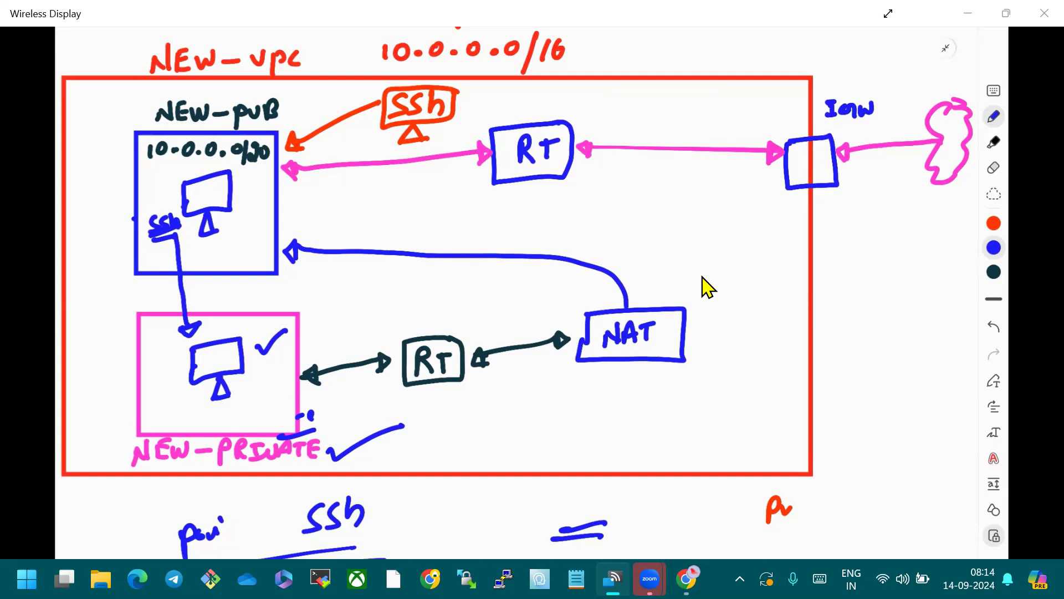
{"action": "key", "text": "alt+Tab"}
{"action": "key", "text": "alt+Tab"}
{"action": "scroll", "coordinate": [696, 276], "scroll_direction": "down", "scroll_amount": 1}
{"action": "scroll", "coordinate": [695, 275], "scroll_direction": "down", "scroll_amount": 15}
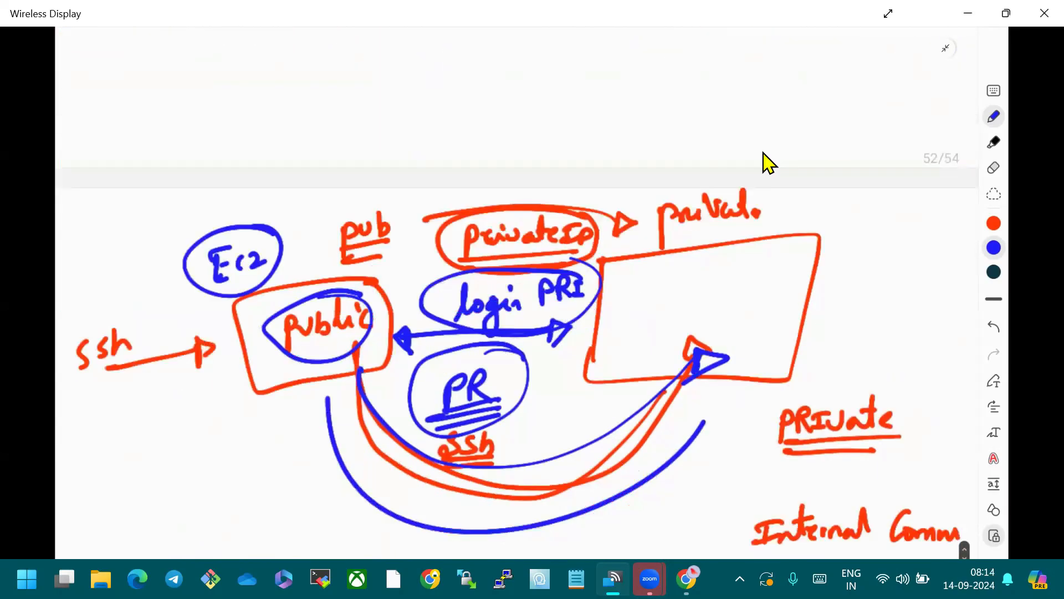
{"action": "scroll", "coordinate": [609, 166], "scroll_direction": "down", "scroll_amount": 10}
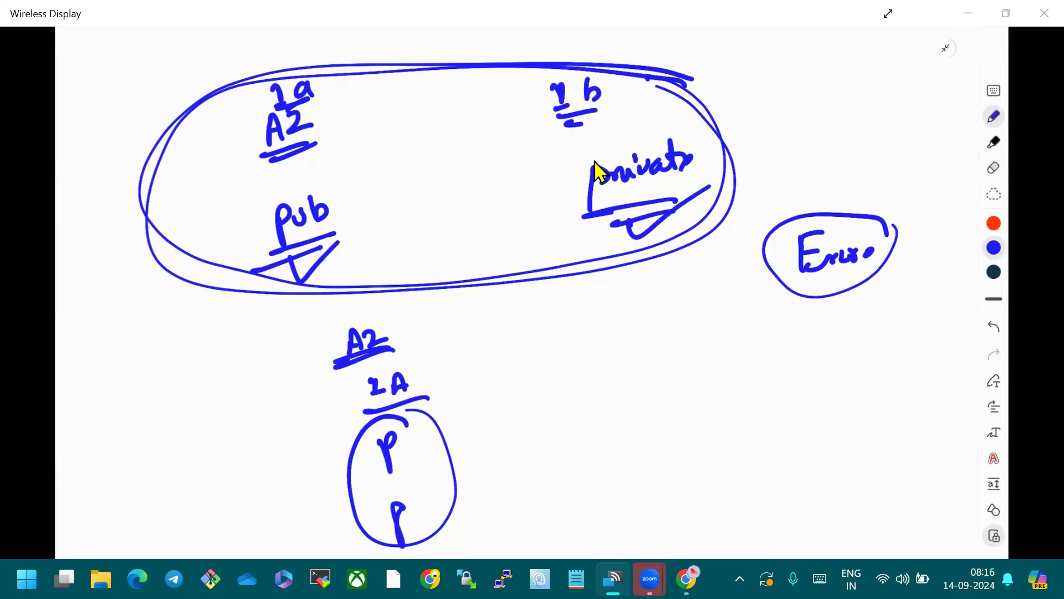
{"action": "left_click", "coordinate": [856, 402]}
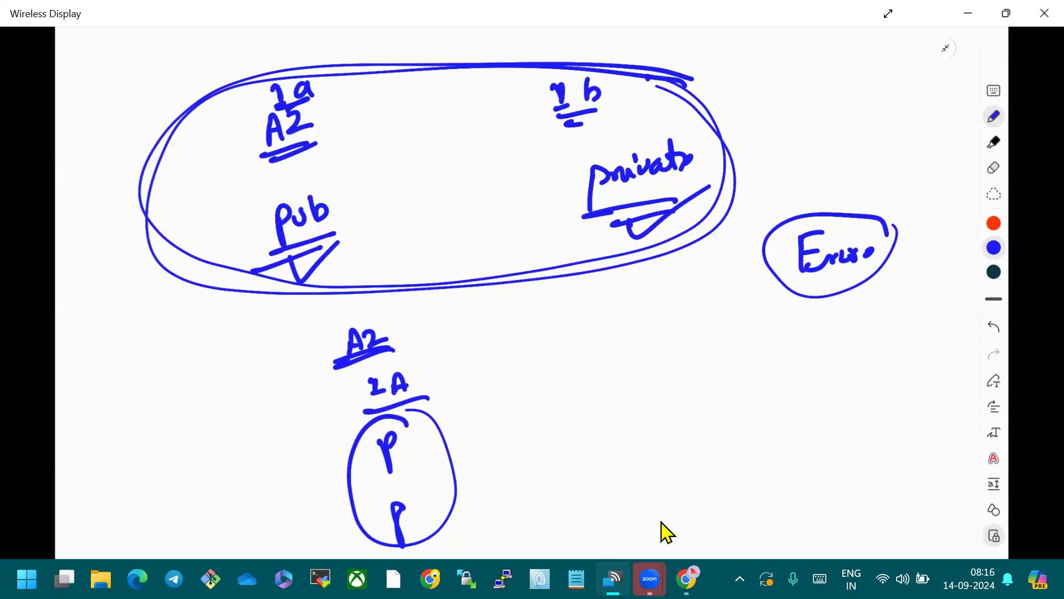